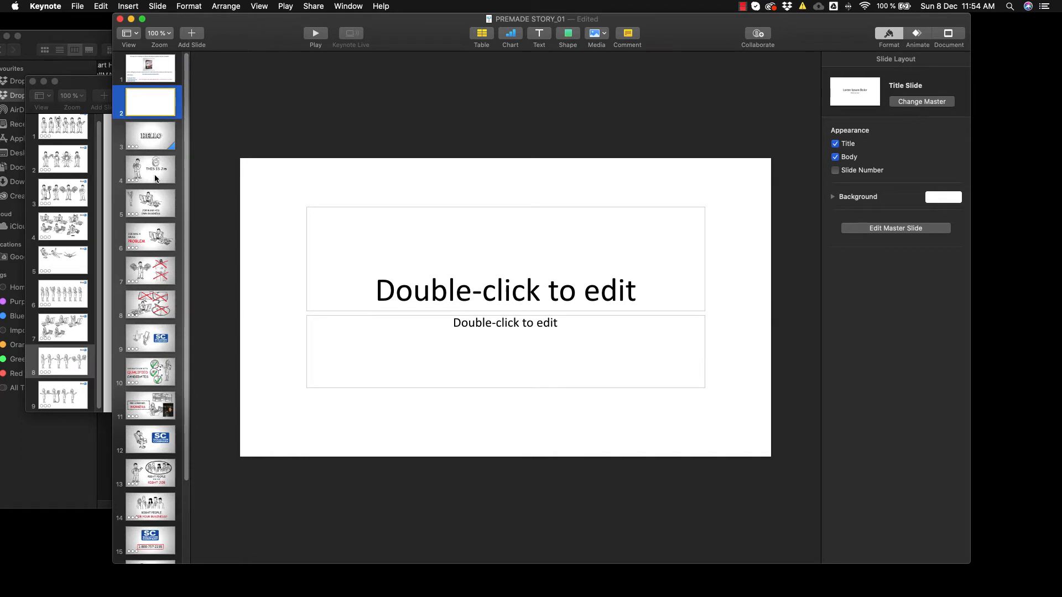
Step: Move slide 7, with the man holding papers beside two crossed-out colleagues, ahead of slide 6
mouse_move(147, 172)
left_mouse_down()
mouse_move(151, 128)
mouse_move(151, 174)
left_mouse_up()
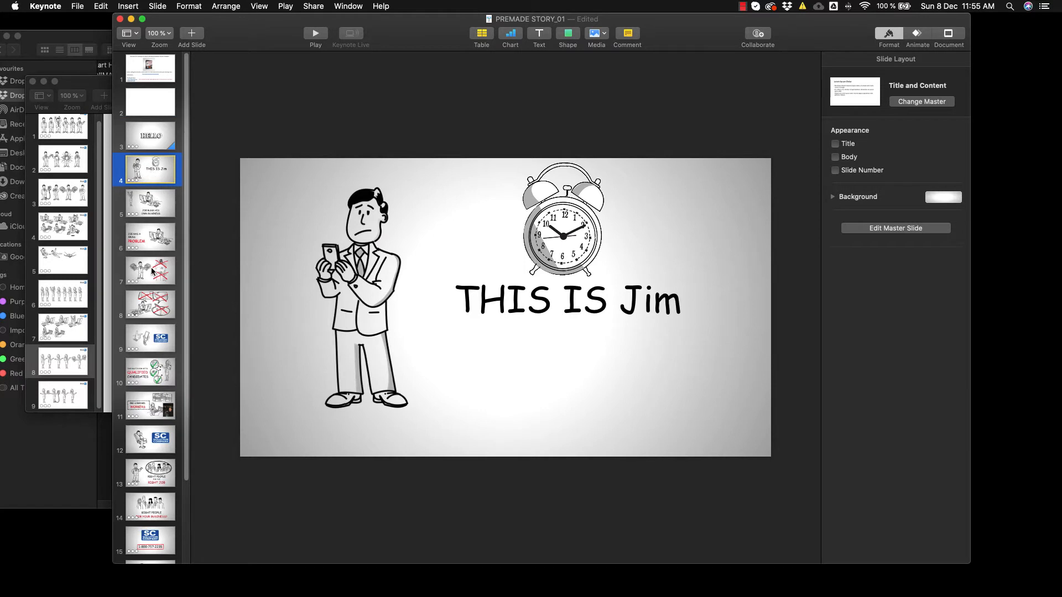
left_click_drag(153, 271, 151, 234)
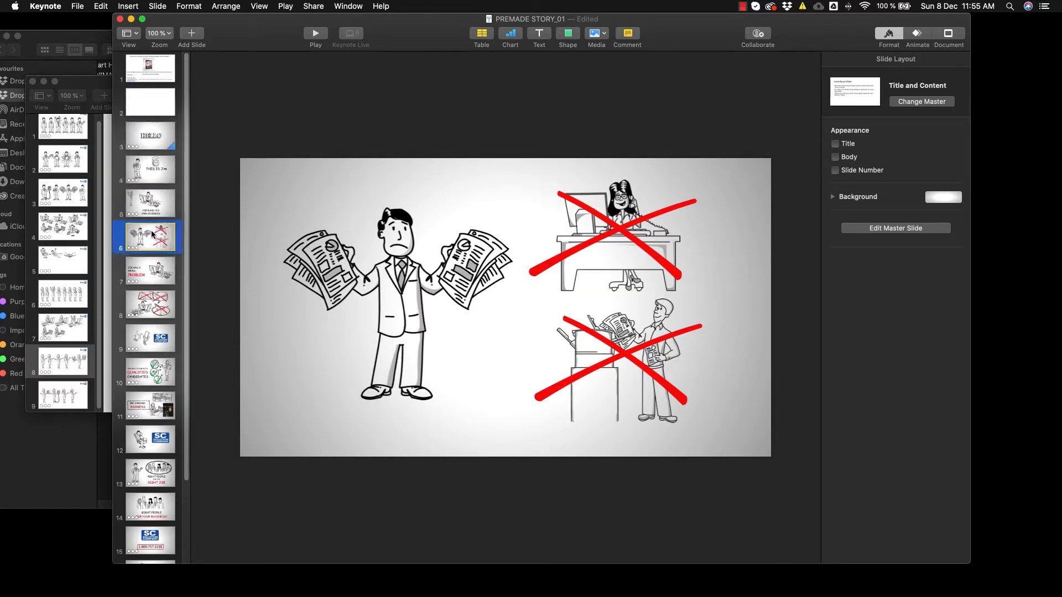
Step: Delete the empty title and body placeholders from slide 2
left_click(153, 105)
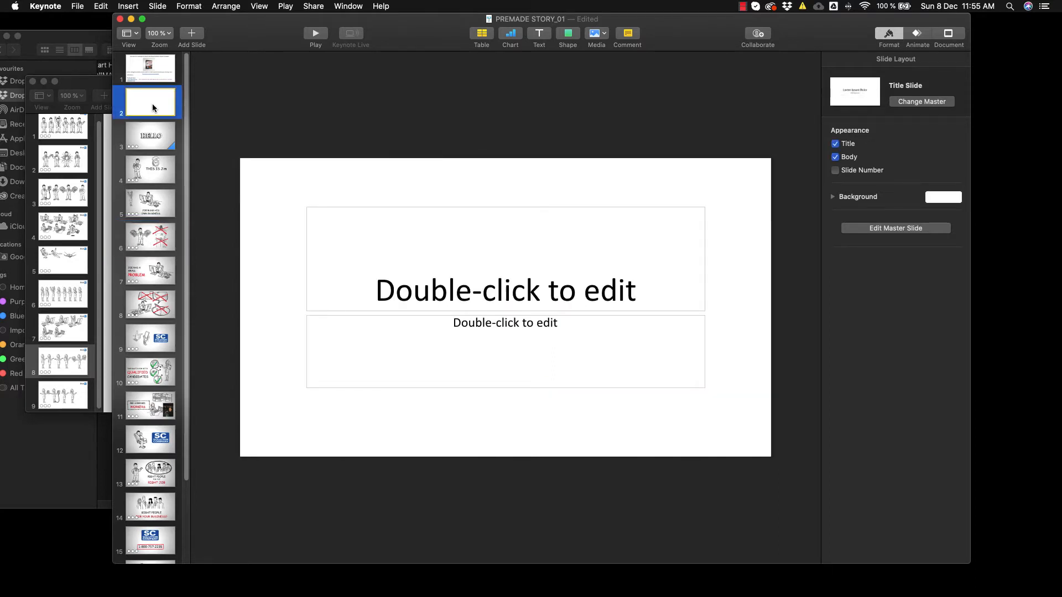
left_click(319, 213)
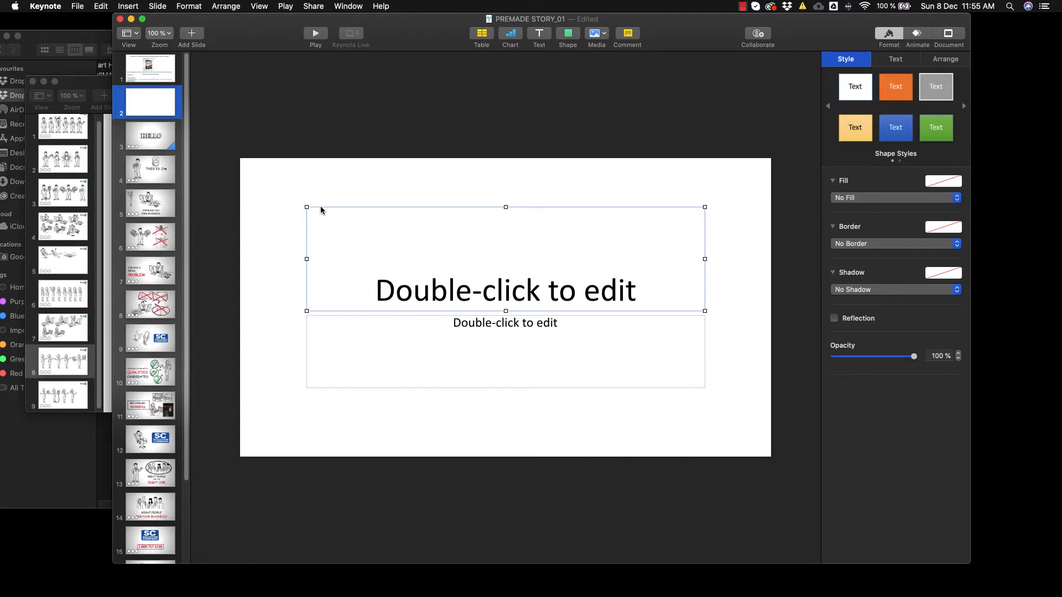
key("Delete")
left_click(313, 313)
key("Delete")
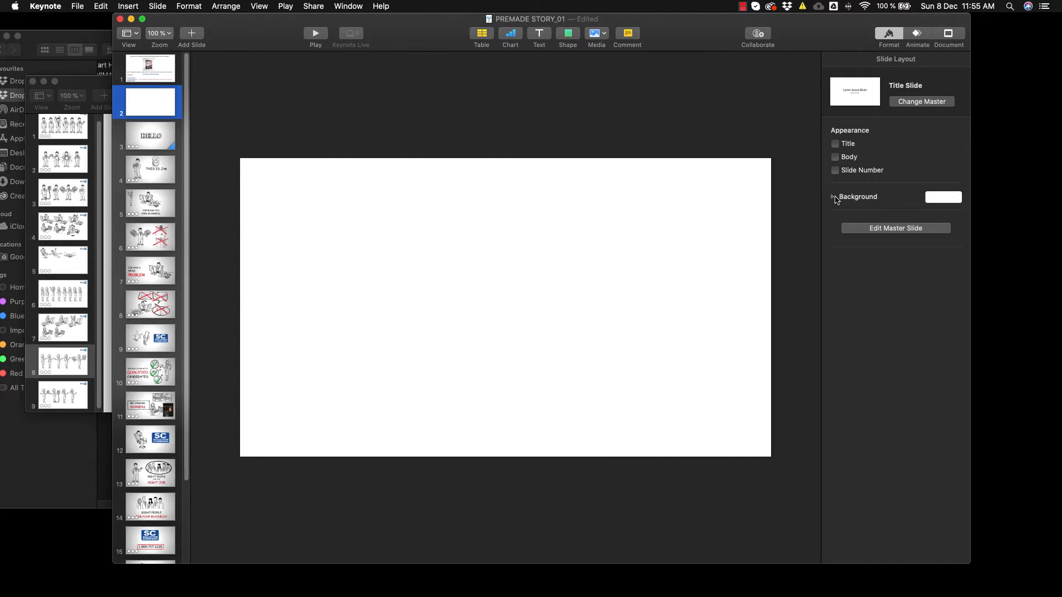
right_click(534, 216)
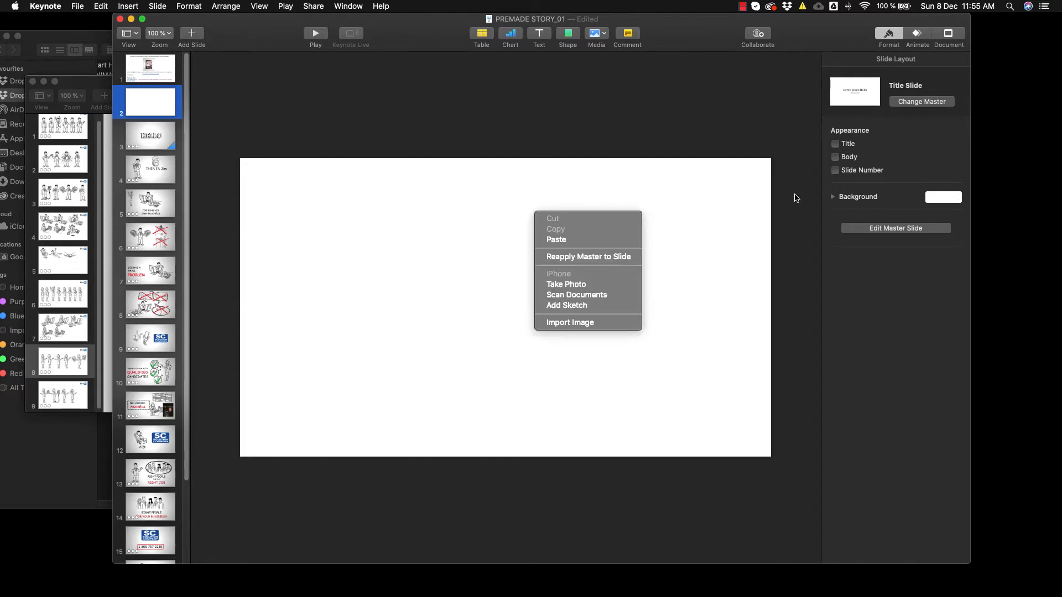
left_click(880, 203)
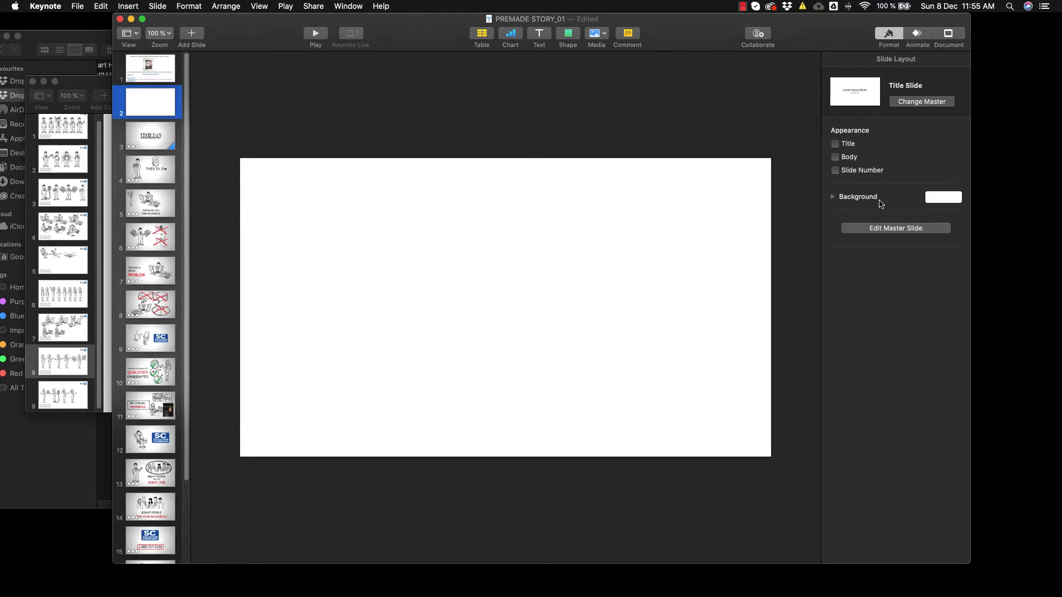
left_click(887, 34)
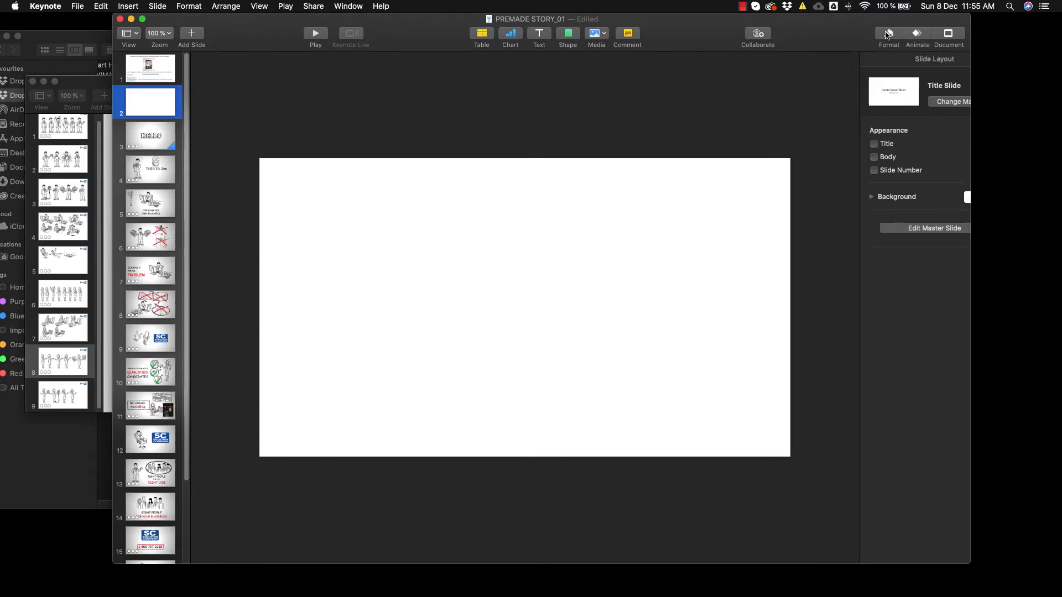
left_click(888, 35)
right_click(615, 265)
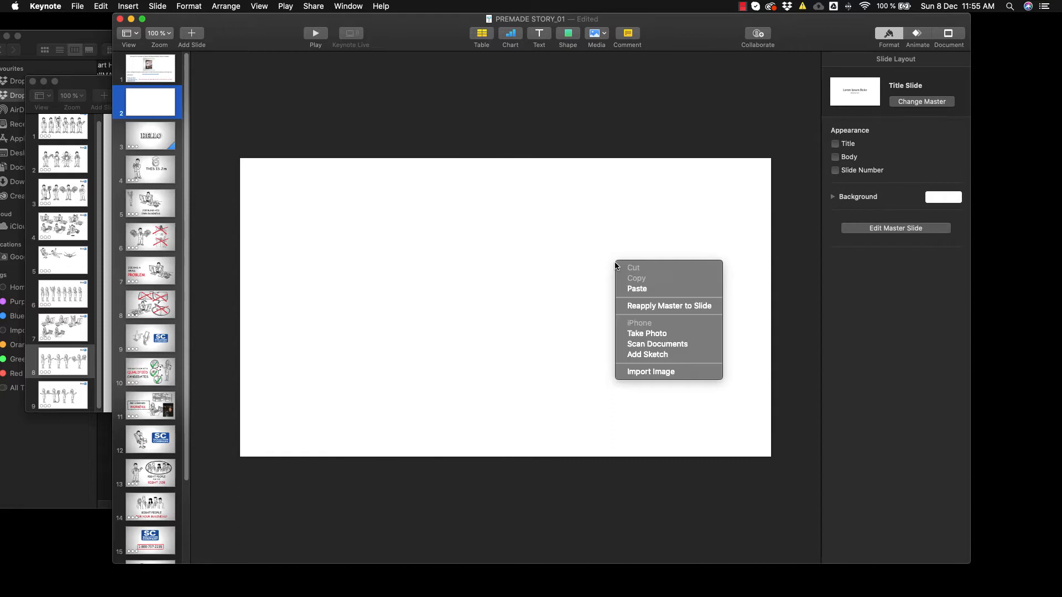
left_click(910, 155)
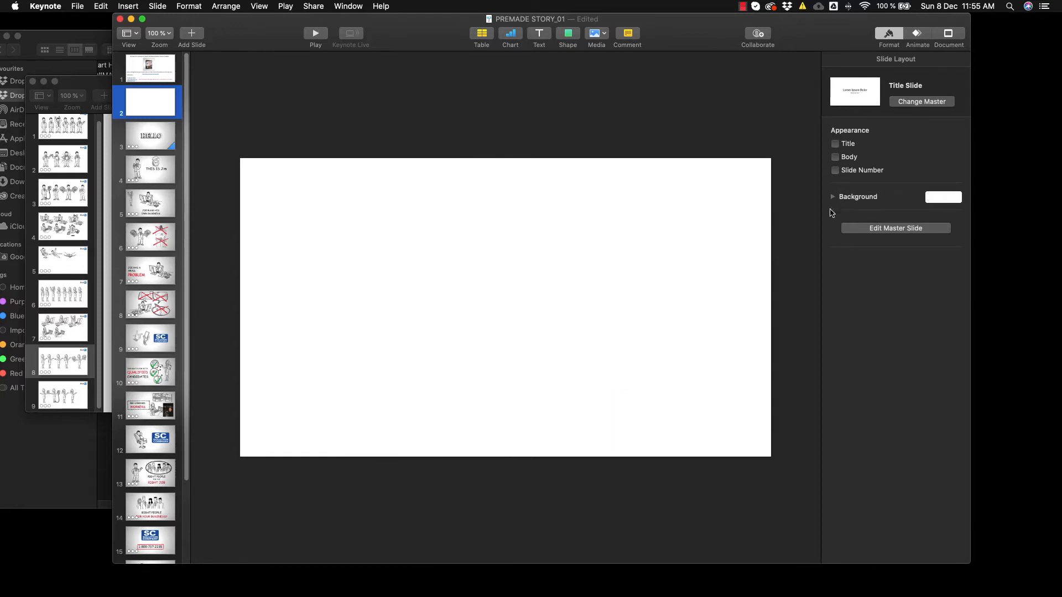
Step: Give slide 2 a Gradient Fill background from white to grey, with the angle set to 267.4°
left_click(833, 197)
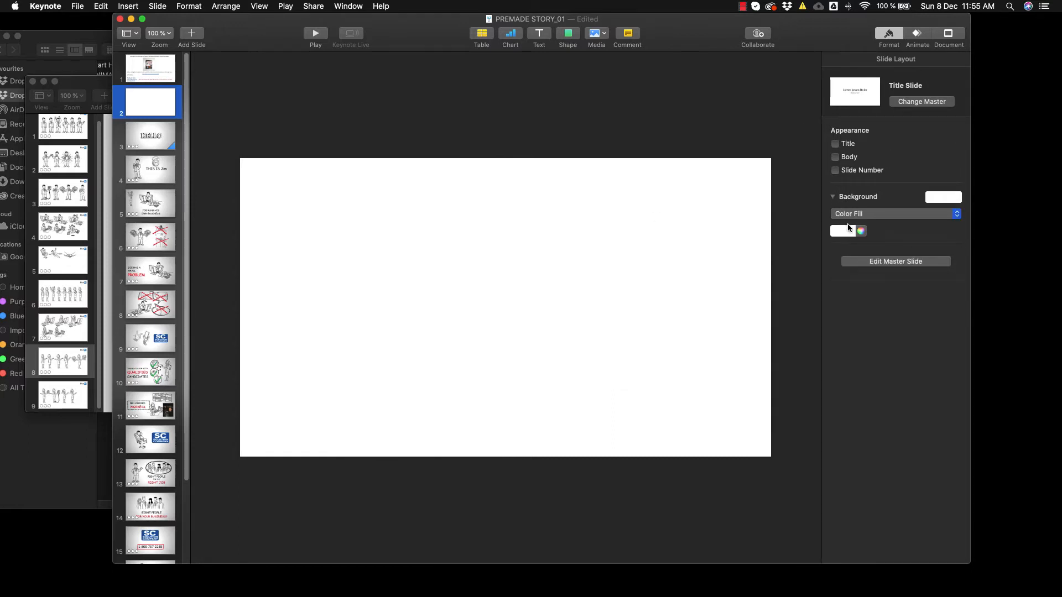
left_click(925, 214)
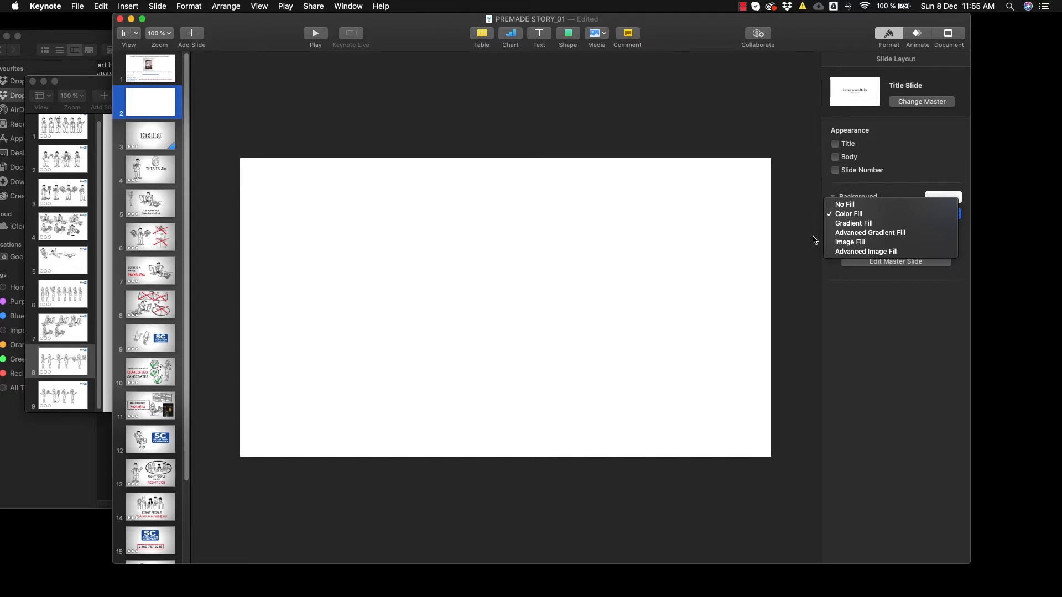
left_click(845, 224)
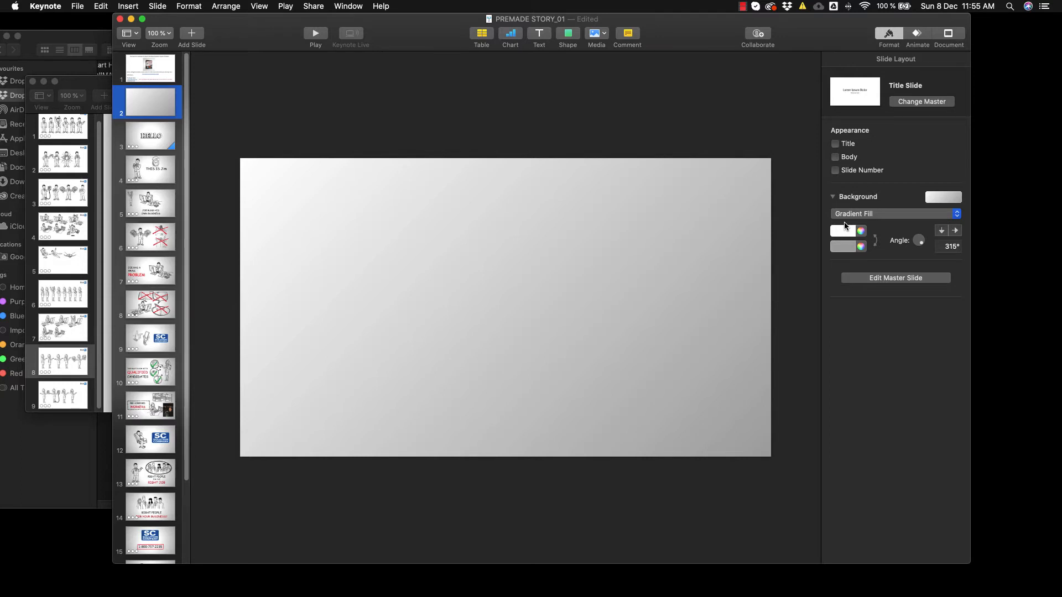
left_click_drag(917, 242, 919, 245)
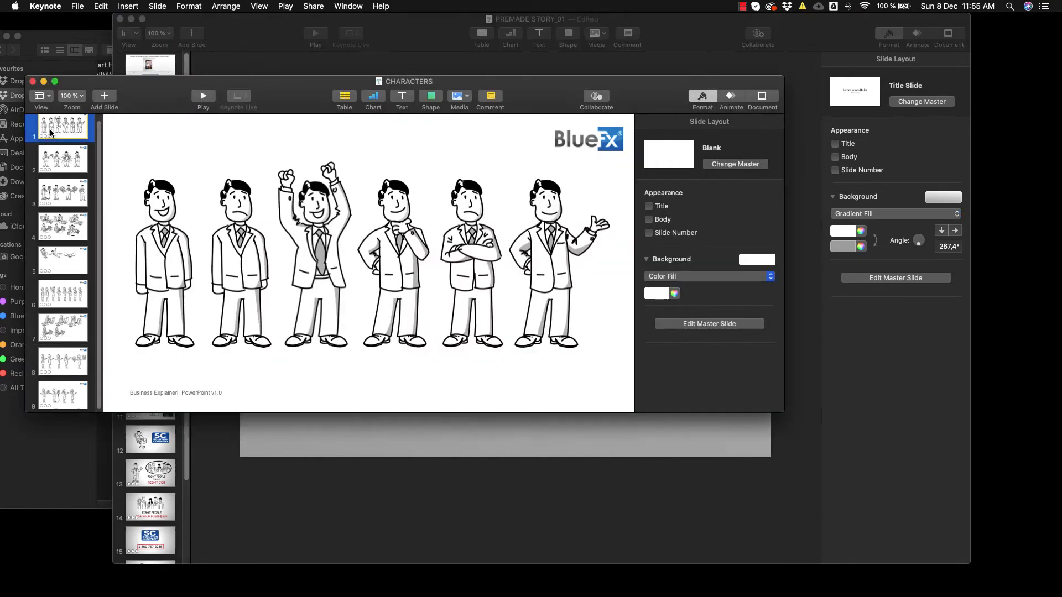
Step: Copy the cheering businessman with raised fists from slide 1 of the CHARACTERS presentation
left_click(51, 134)
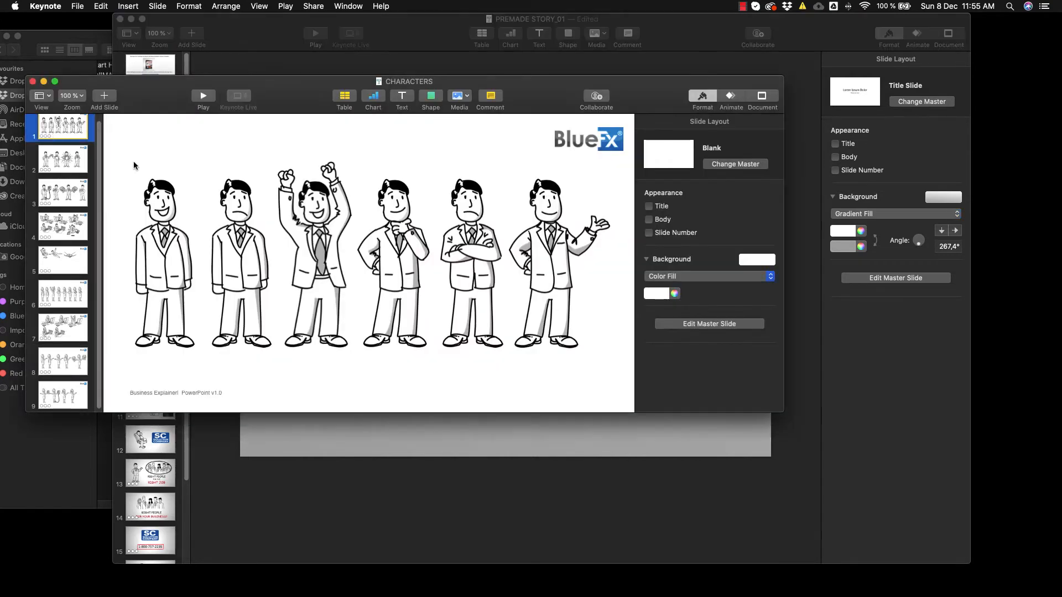
left_click(321, 266)
right_click(320, 264)
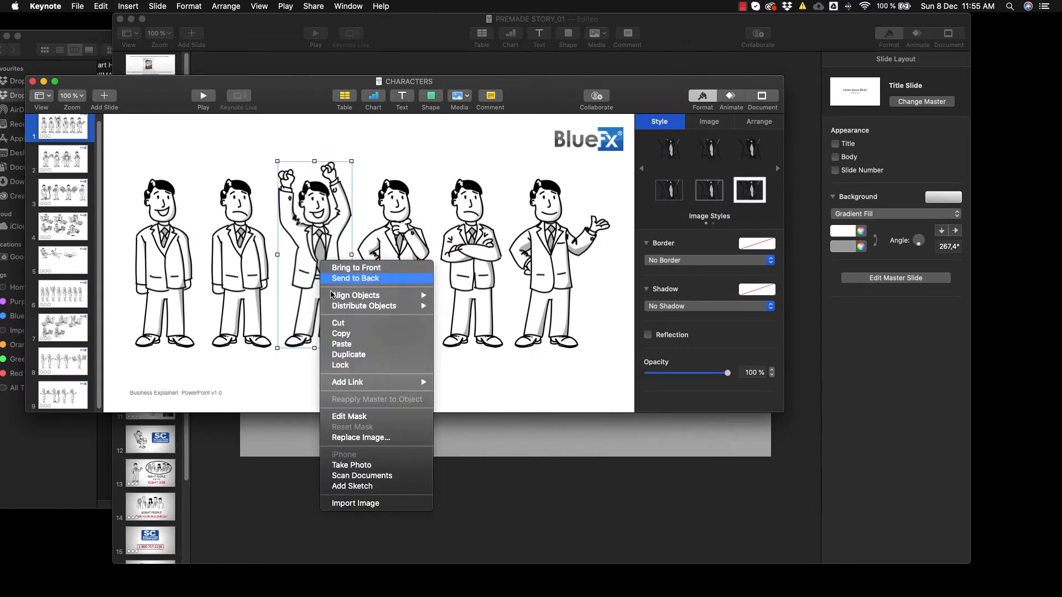
left_click(353, 334)
Step: Paste the cheering businessman onto slide 2 of PREMADE STORY_01, enlarge him and place him in the slide's left part
left_click(338, 434)
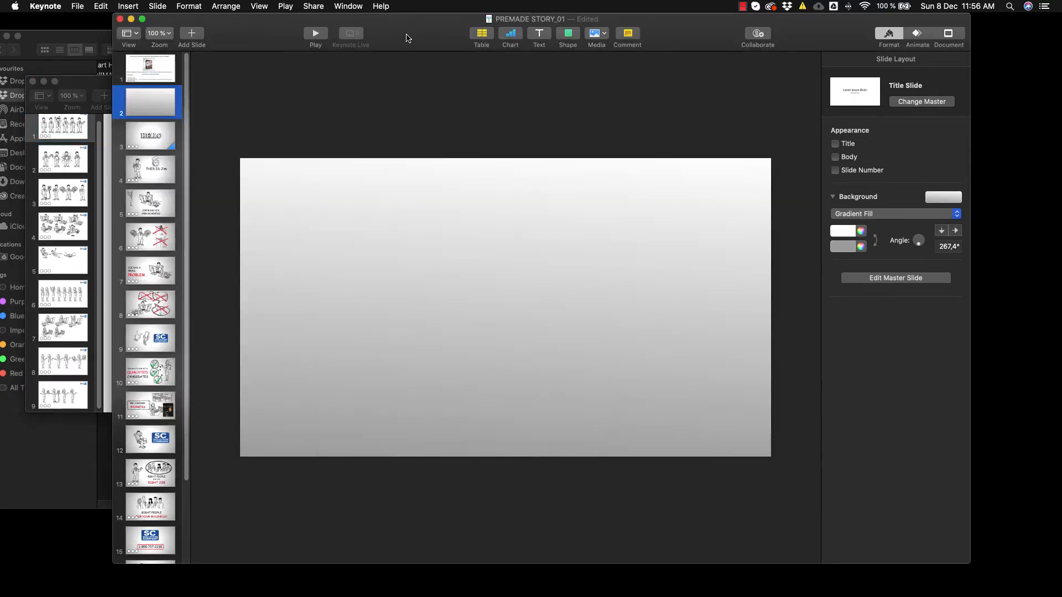
right_click(323, 254)
left_click(354, 283)
left_click_drag(447, 258, 325, 247)
left_click_drag(367, 382, 387, 431)
left_click_drag(348, 299, 344, 295)
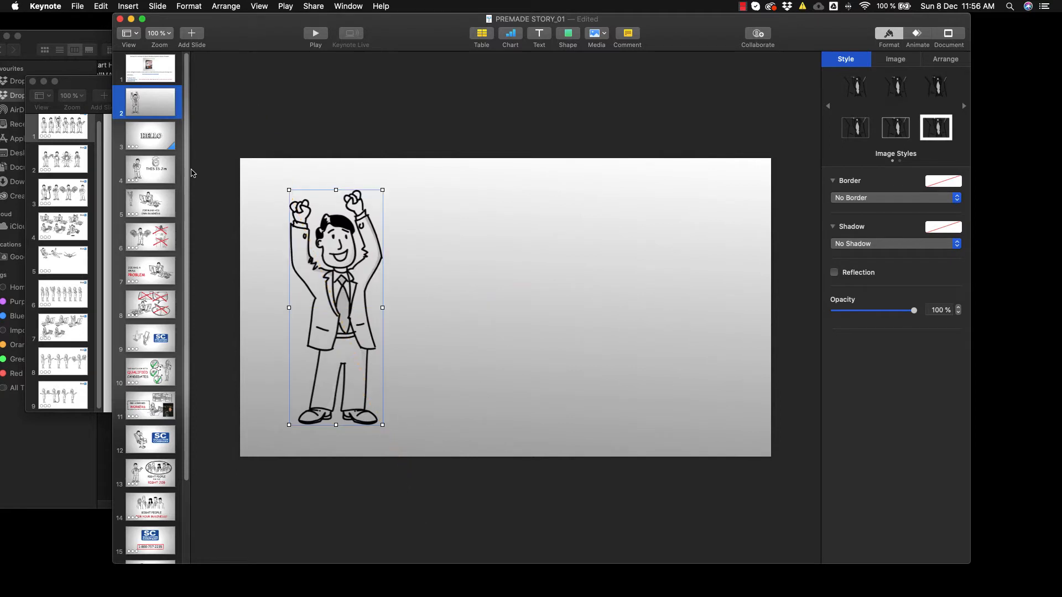
Step: Switch to Finder and open the DESIGN ELEMENTS presentation from the Keynote Project folder, moving its window up beside the story presentation
left_click(64, 37)
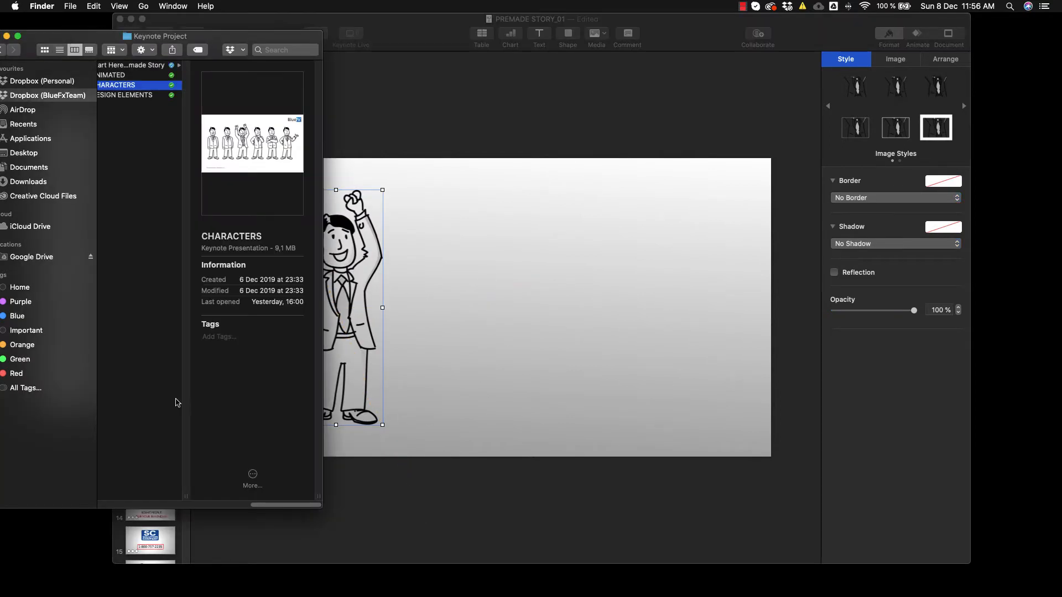
left_click_drag(260, 505, 224, 507)
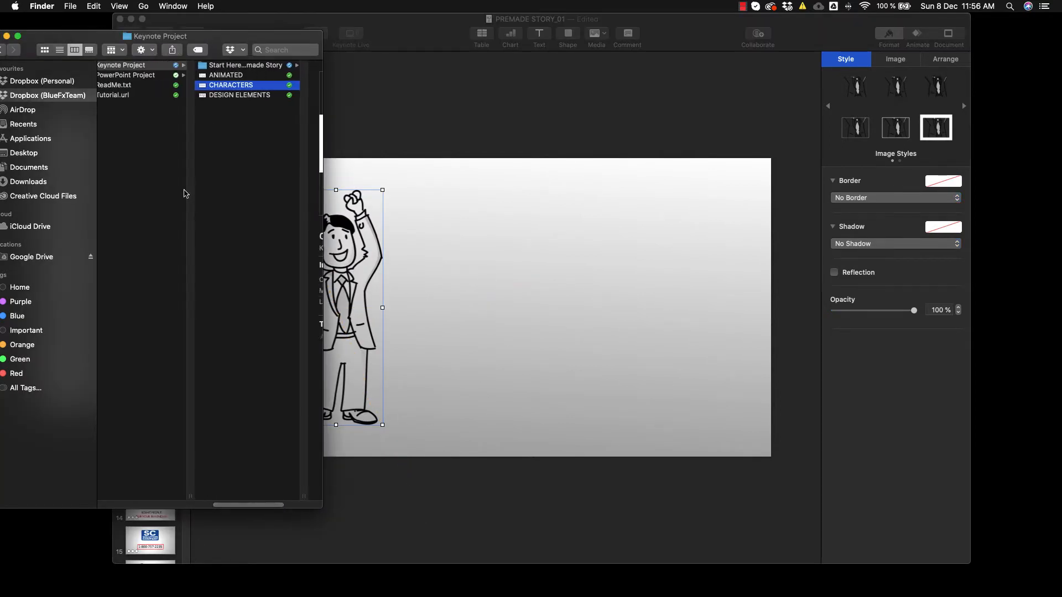
left_click(224, 95)
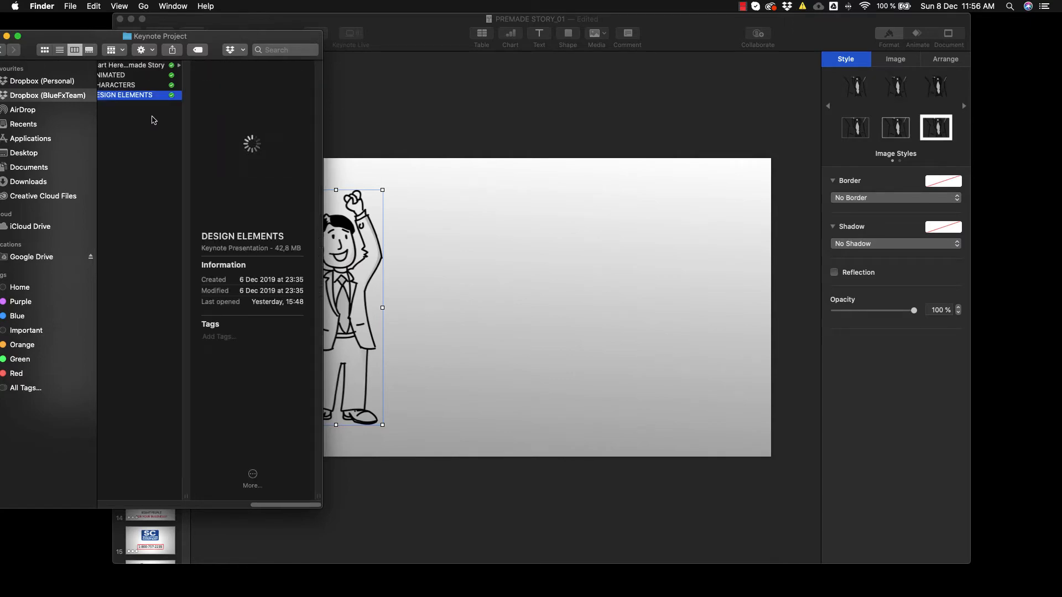
key("super+Tab")
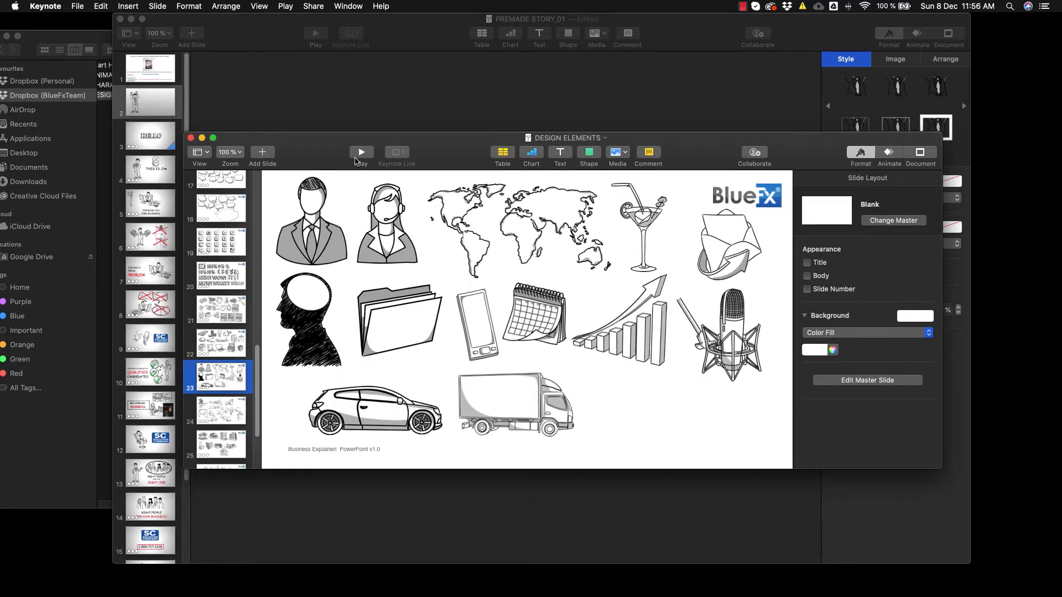
left_click_drag(301, 141, 189, 95)
Step: Browse the illustration slides of DESIGN ELEMENTS and copy the large house with garage next to the bank on slide 25
scroll(143, 326, "down", 5)
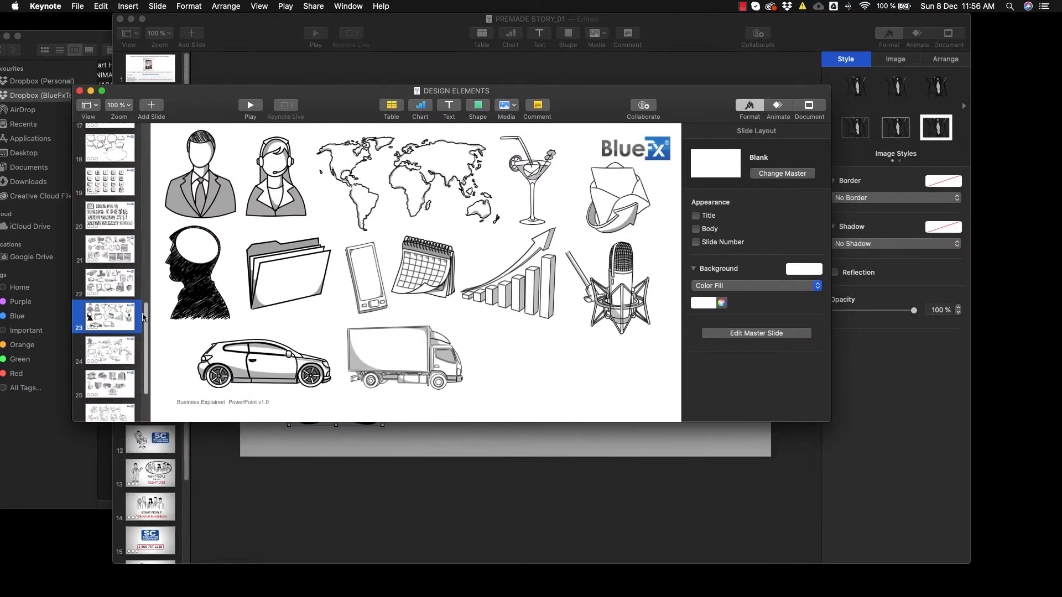
left_click(116, 299)
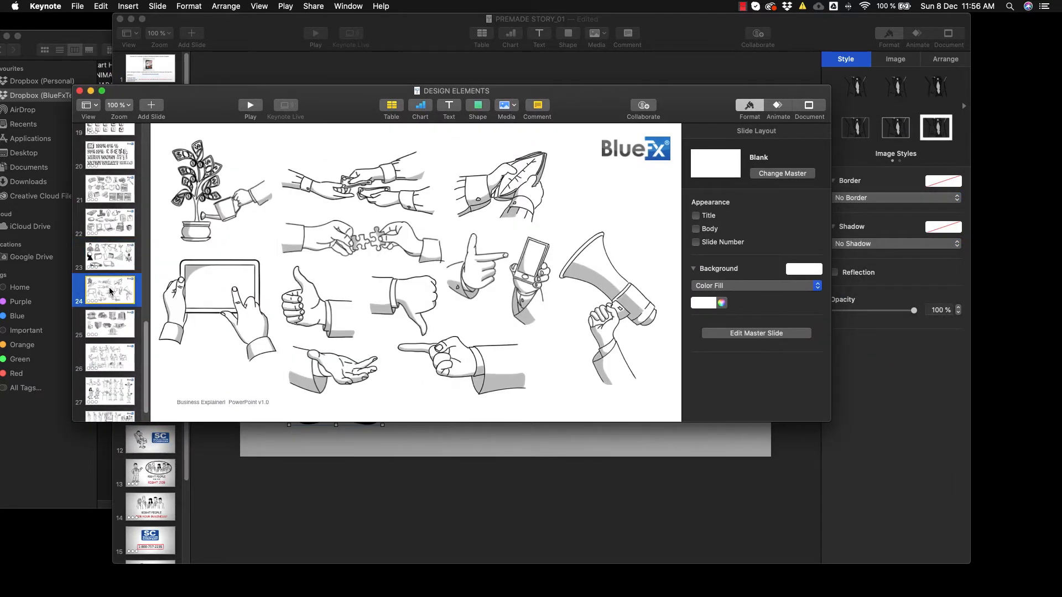
left_click(109, 329)
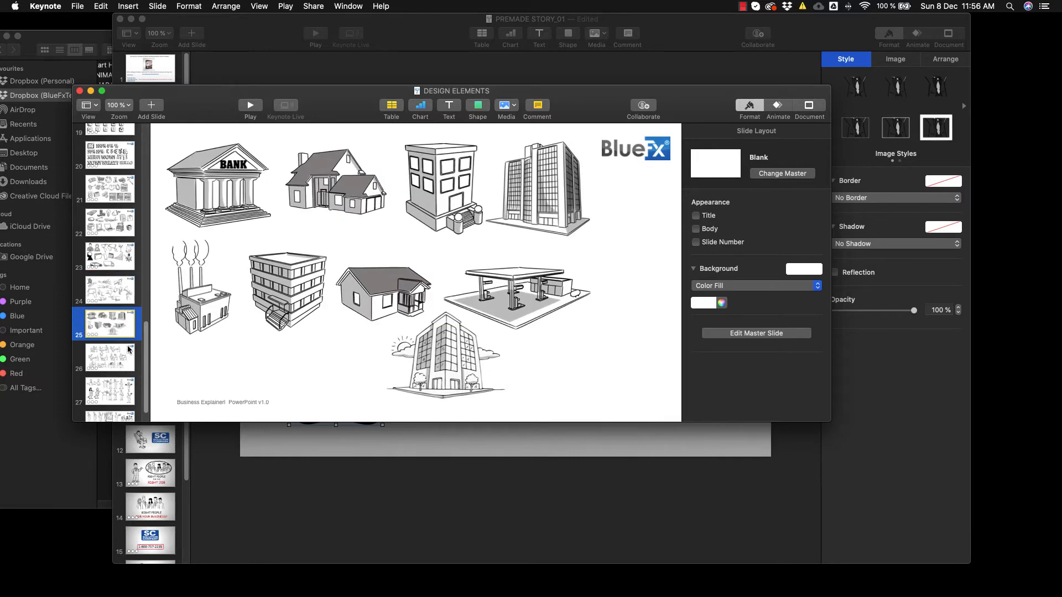
left_click(108, 354)
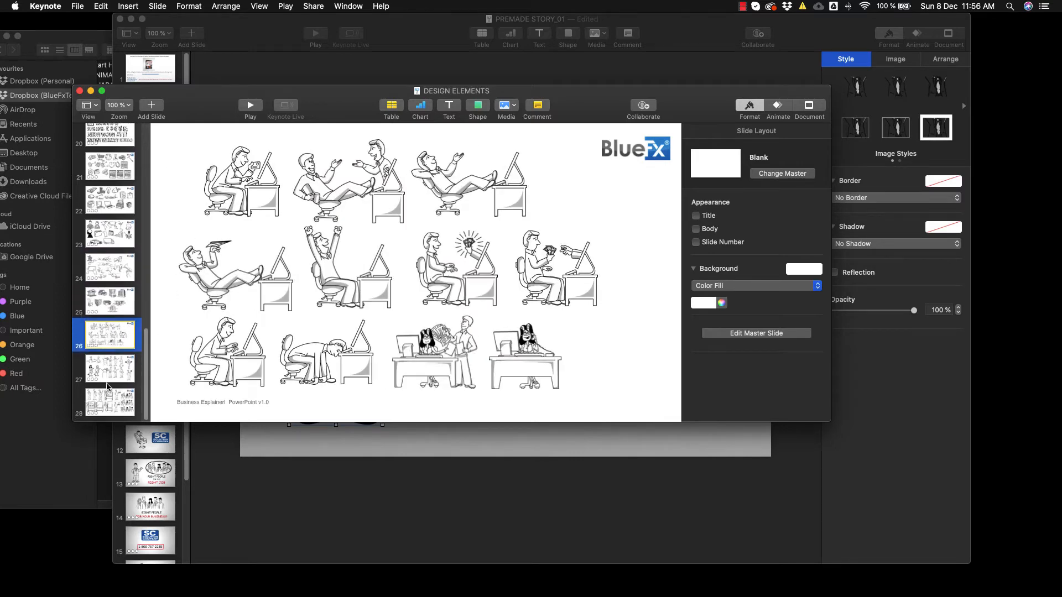
left_click(103, 367)
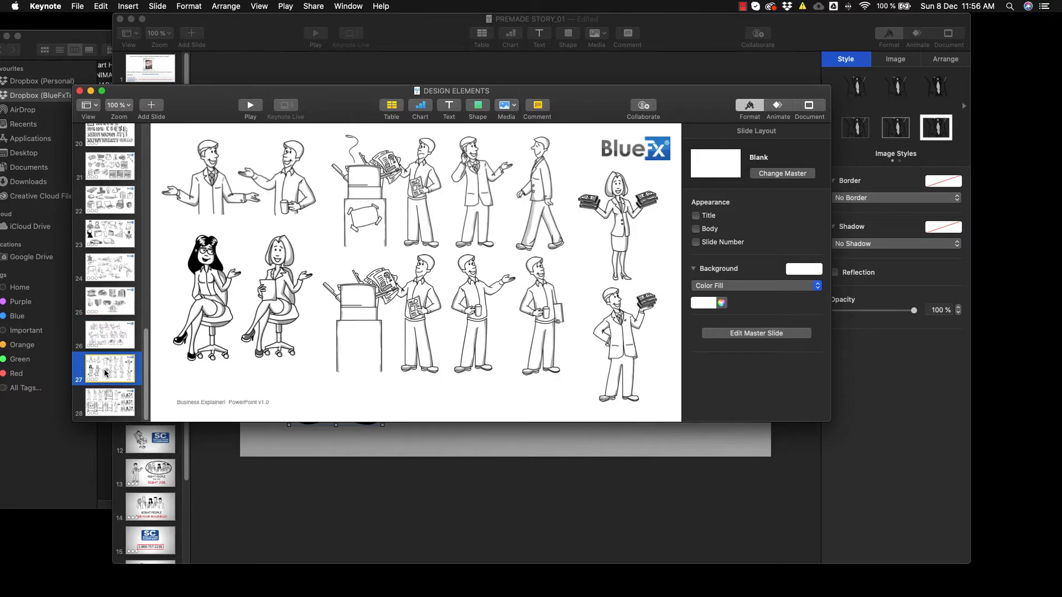
left_click(106, 301)
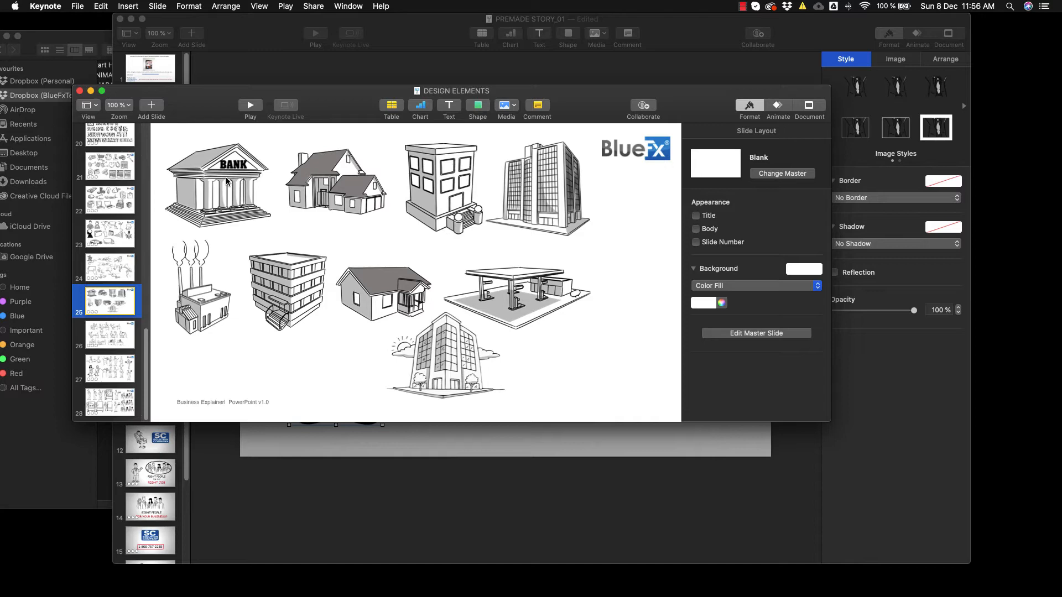
left_click(352, 208)
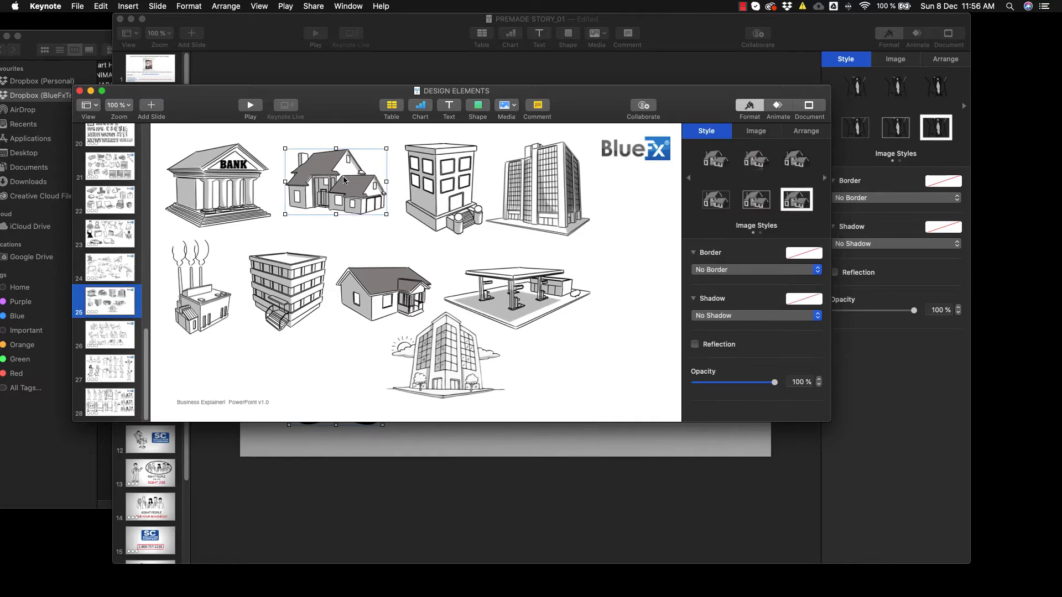
right_click(346, 182)
left_click(365, 247)
Step: Paste the house onto slide 2 of PREMADE STORY_01 and place it to the right of the businessman
left_click(412, 19)
right_click(599, 255)
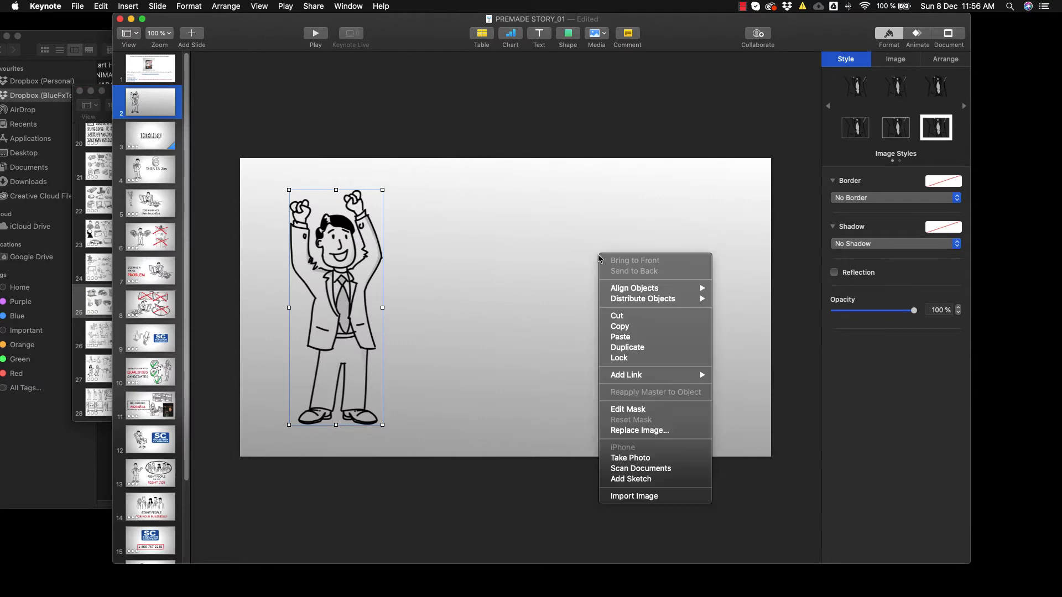
left_click(631, 343)
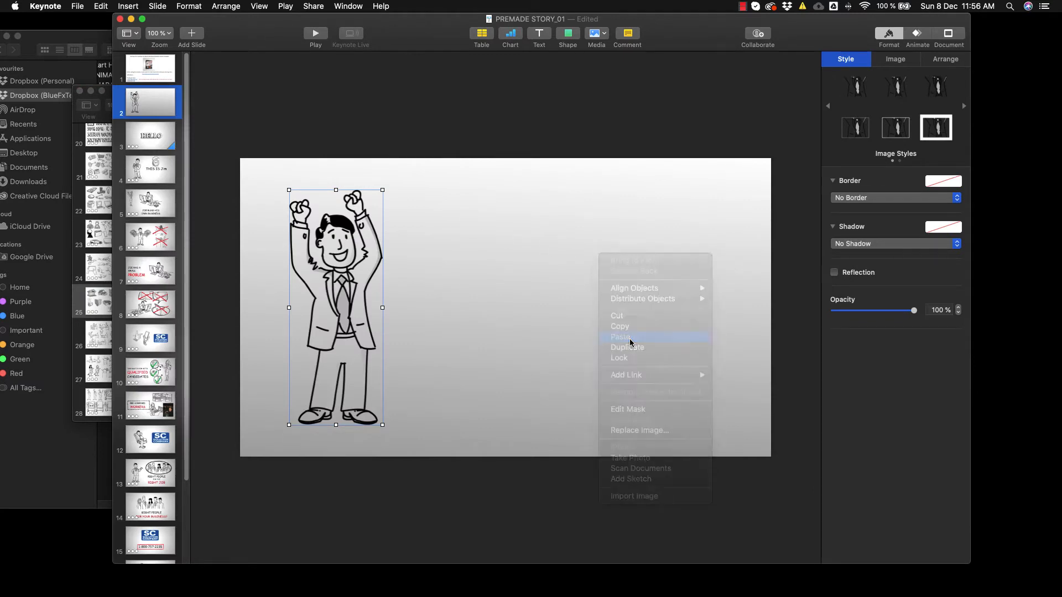
left_click_drag(428, 212, 574, 252)
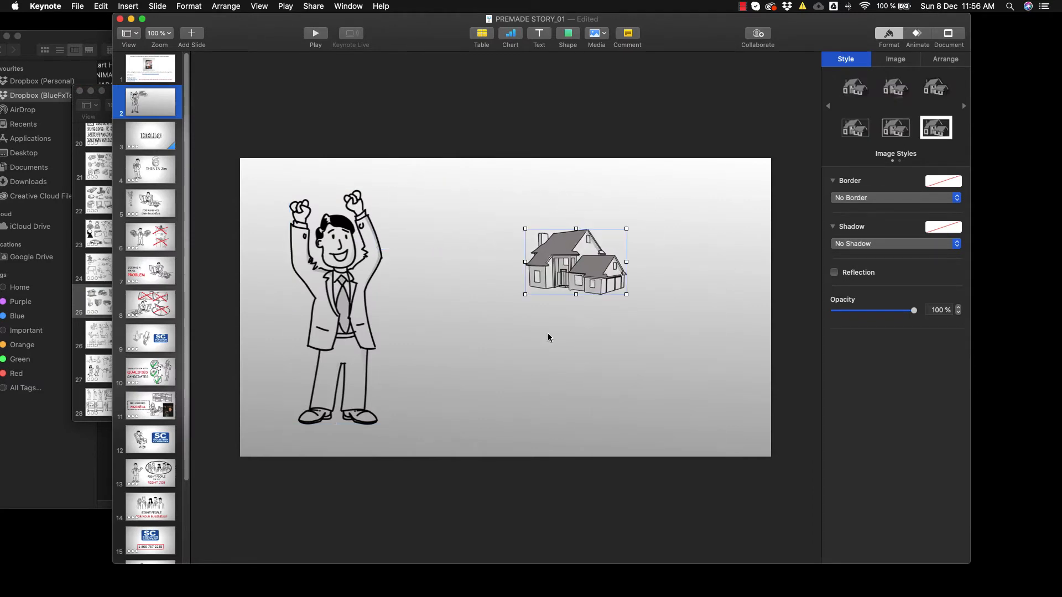
Step: Enlarge the house to fill most of the space beside the businessman, and scale the businessman down
left_click_drag(521, 298, 390, 437)
left_click_drag(418, 359, 521, 311)
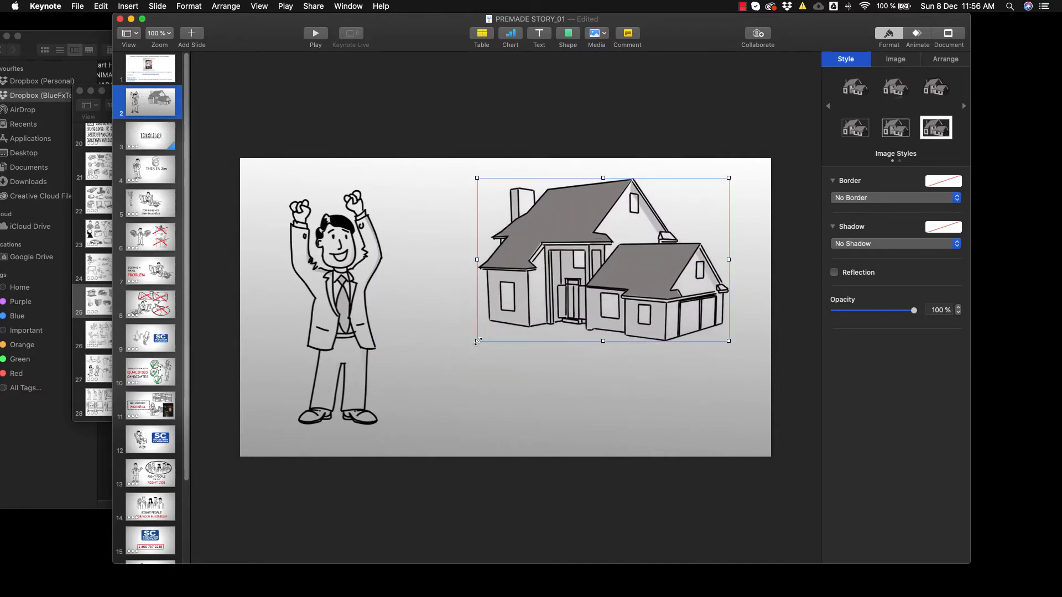
left_click_drag(476, 340, 403, 405)
left_click(369, 188)
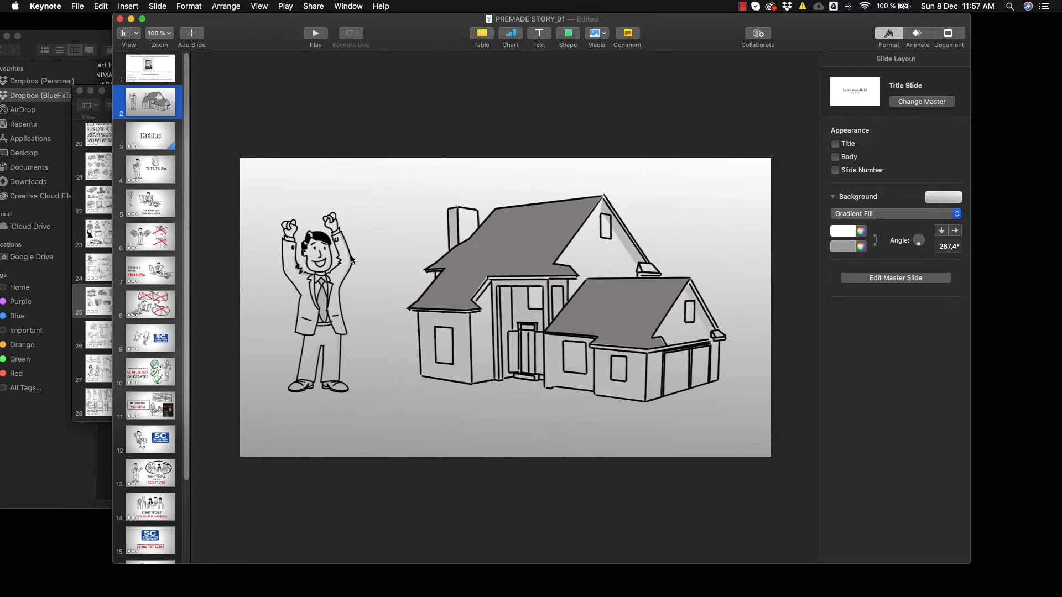
left_click(522, 272)
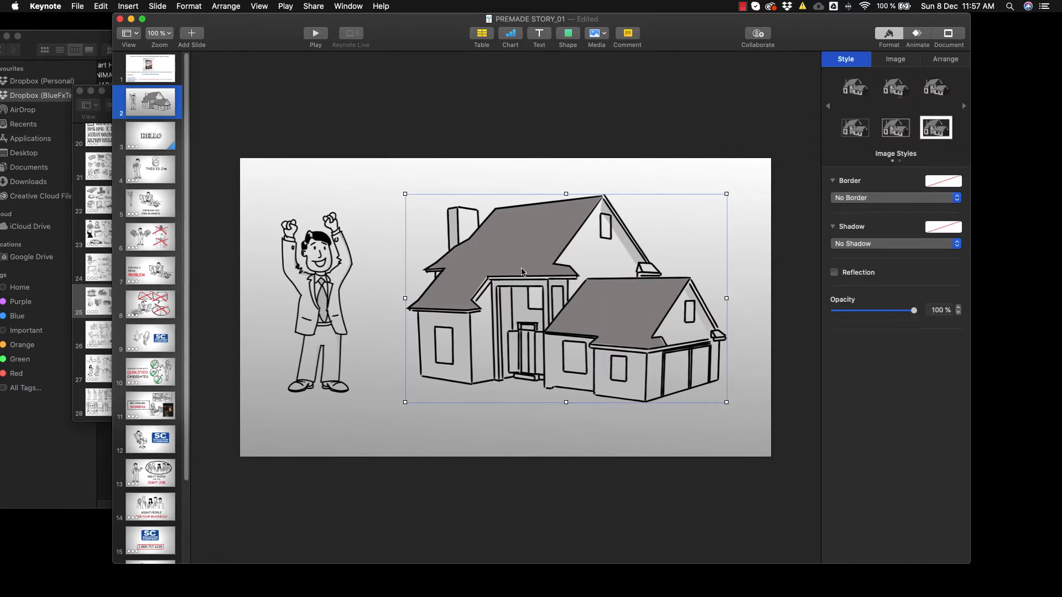
Step: Add a caption below the illustrations reading the character's first name followed by "just bought his first house."
left_click(540, 35)
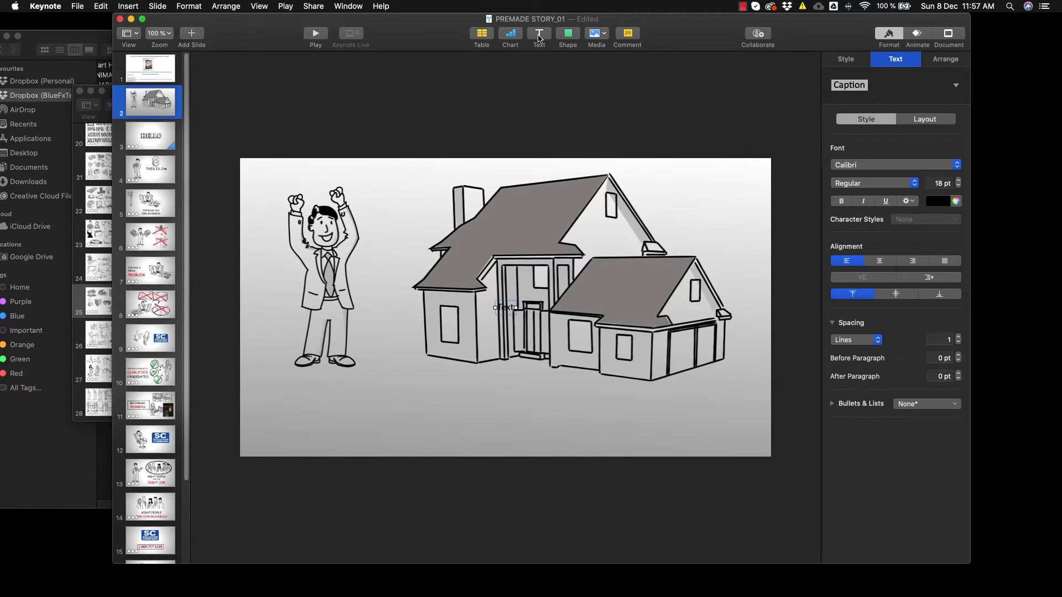
left_click_drag(501, 308, 397, 413)
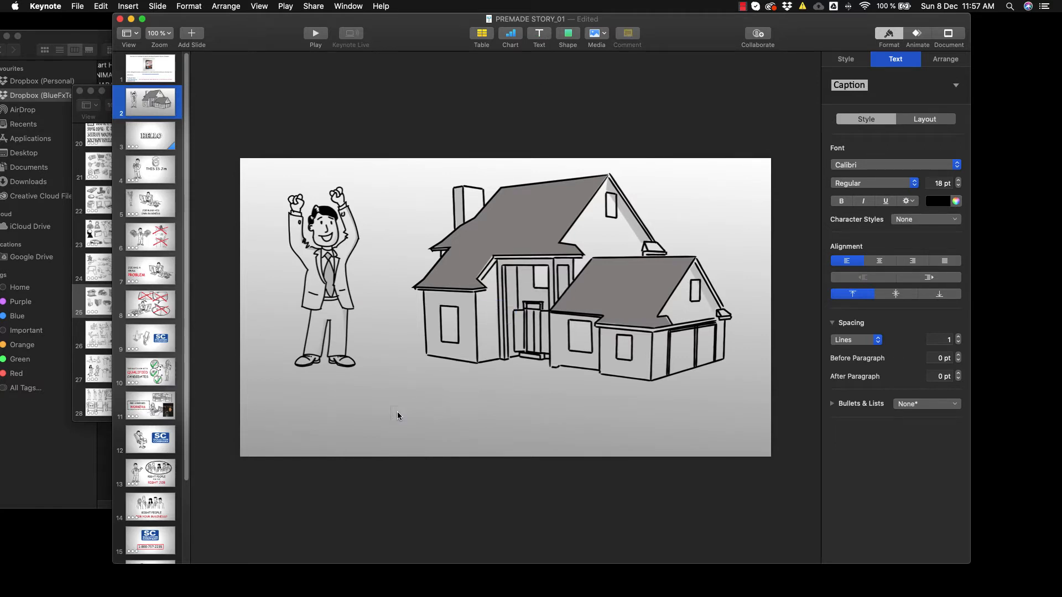
type("John just bought his first house.")
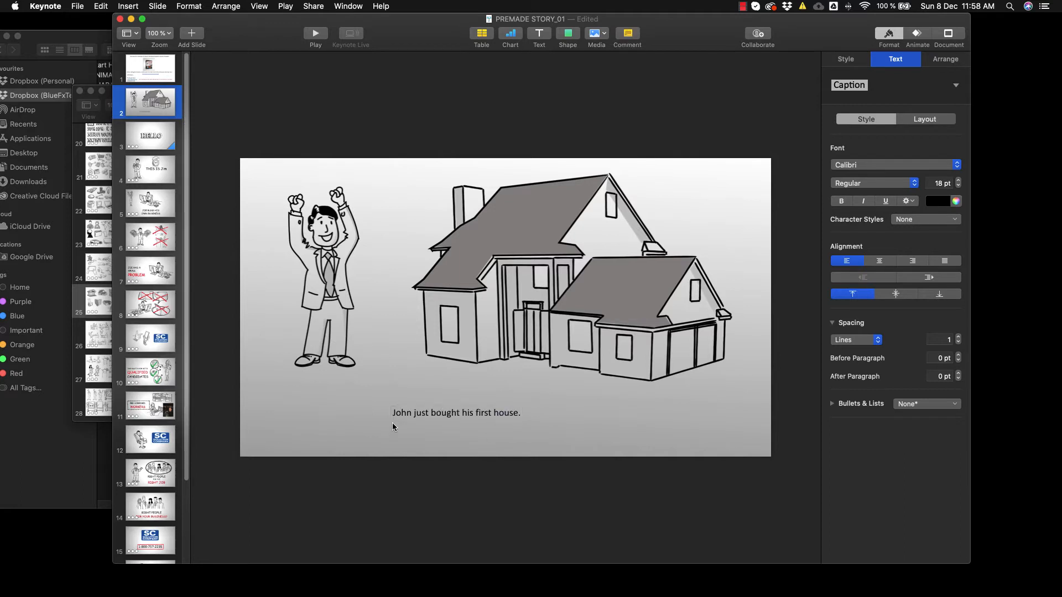
left_click(426, 398)
left_click_drag(454, 412, 513, 418)
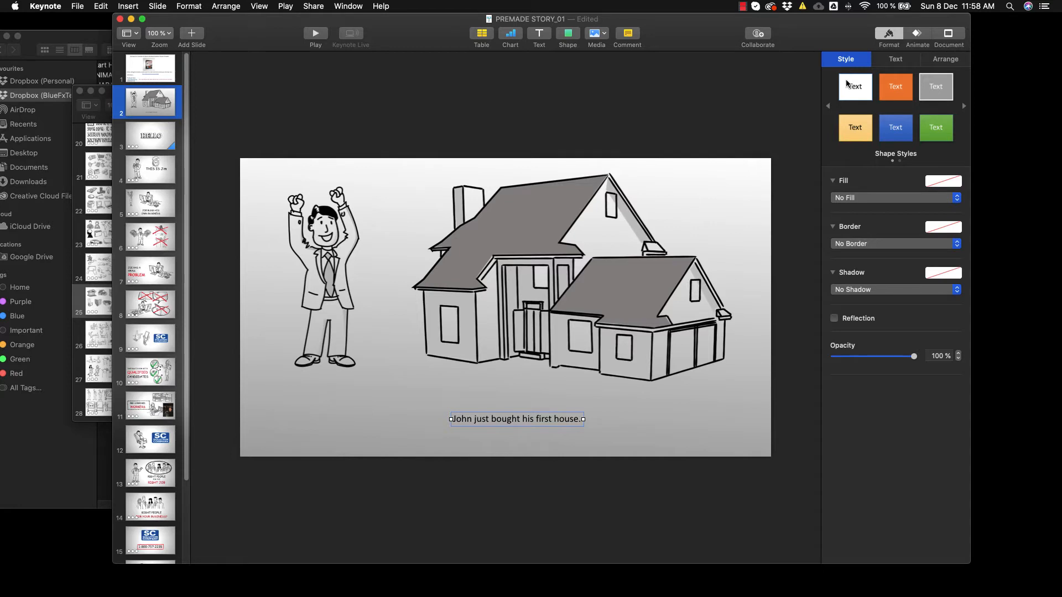
Step: Enlarge the caption text to 38 pt and reposition it under the businessman and house
left_click(894, 58)
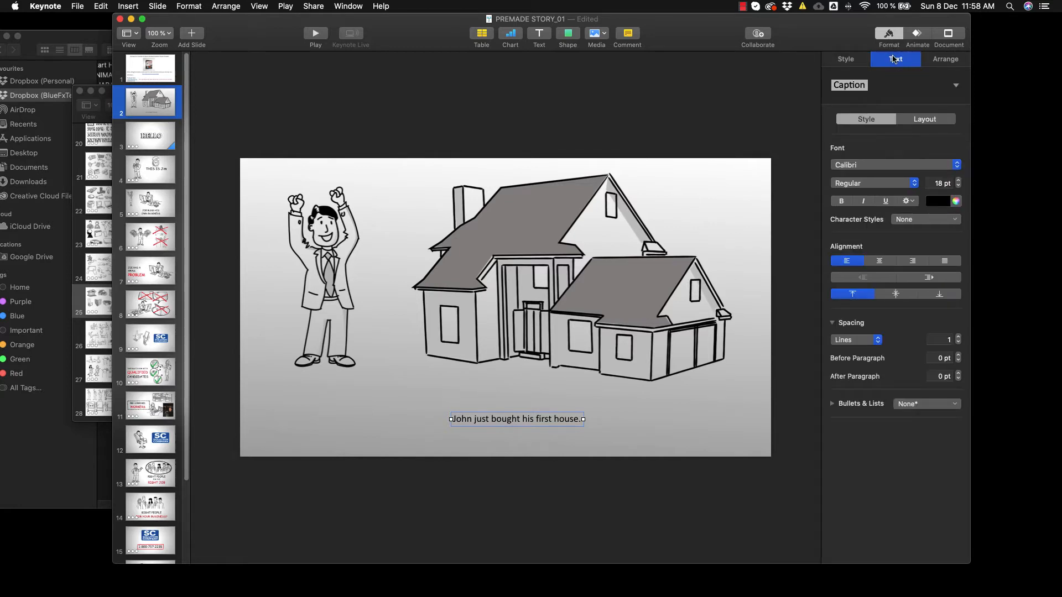
left_click(958, 181)
left_click(959, 181)
left_click(958, 180)
left_click(958, 180)
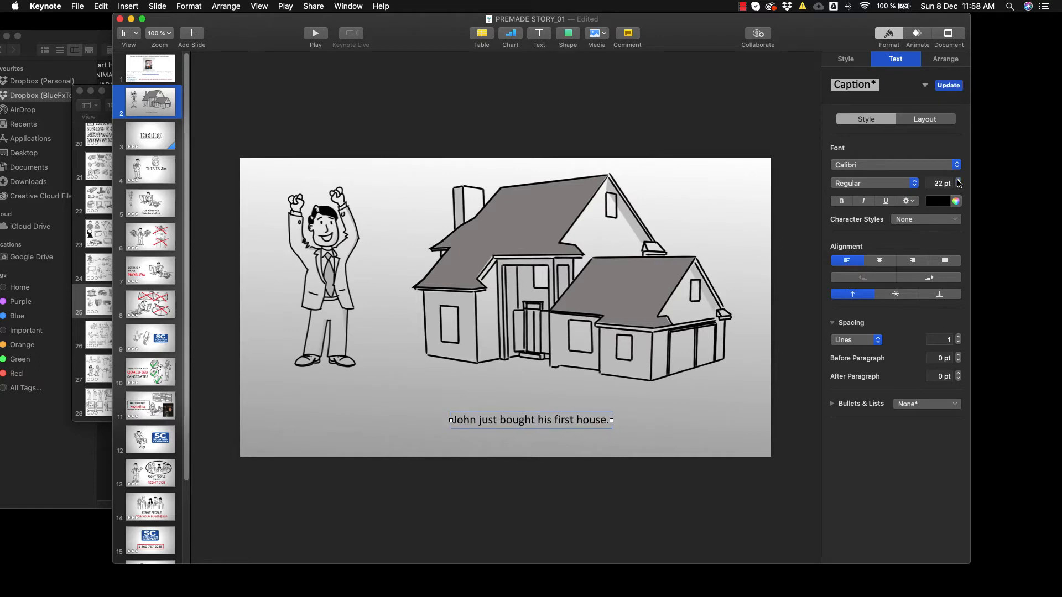
left_click_drag(958, 181, 958, 183)
left_click_drag(534, 430, 462, 413)
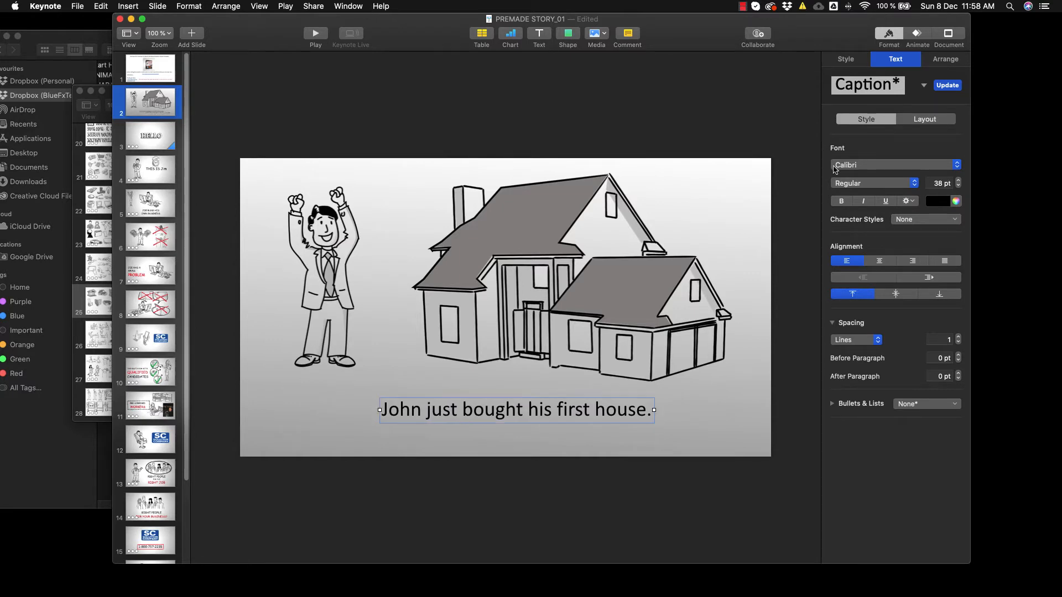
Step: Change the caption's font to Comic Sans MS and shift the caption back toward the slide's centre
left_click(883, 165)
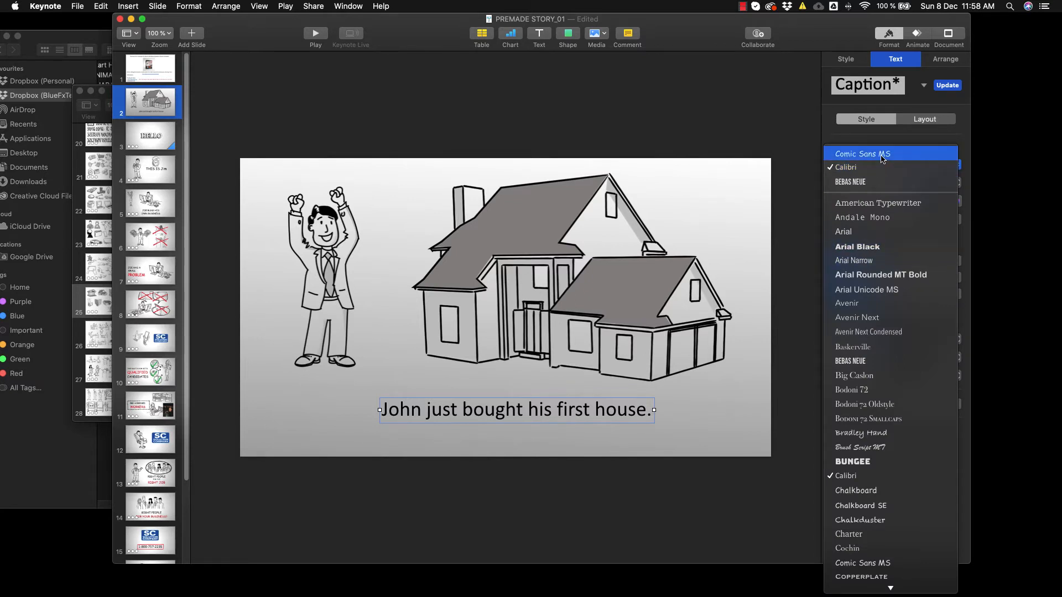
scroll(912, 369, "down", 5)
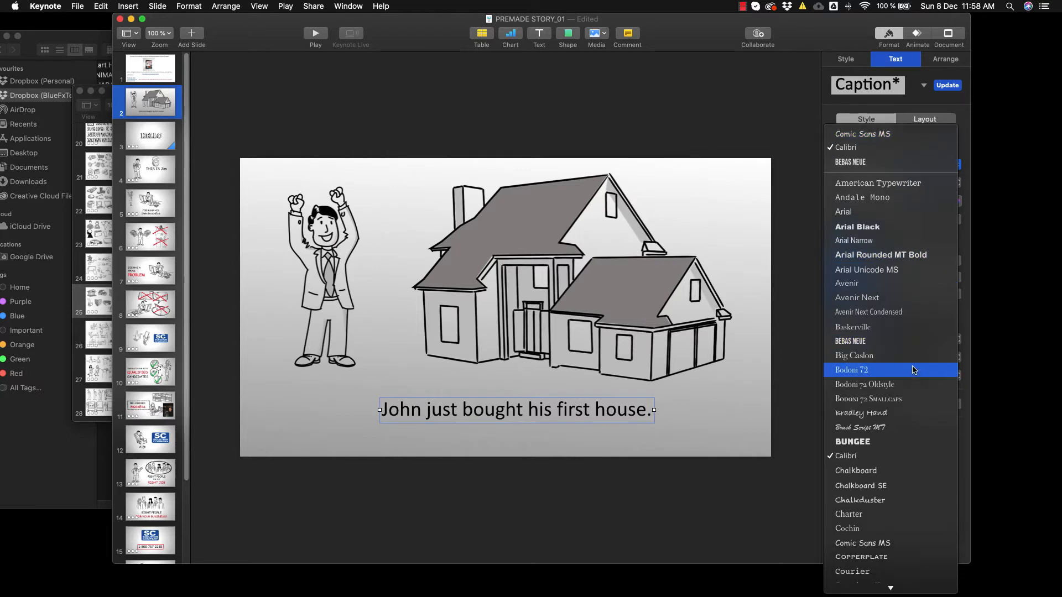
scroll(911, 473, "down", 3)
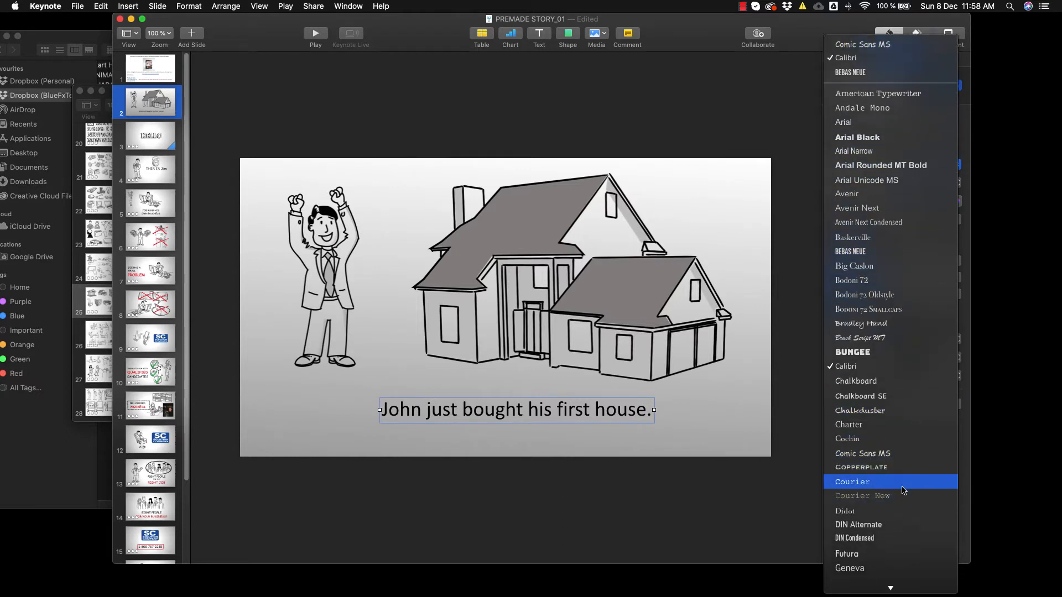
left_click(894, 435)
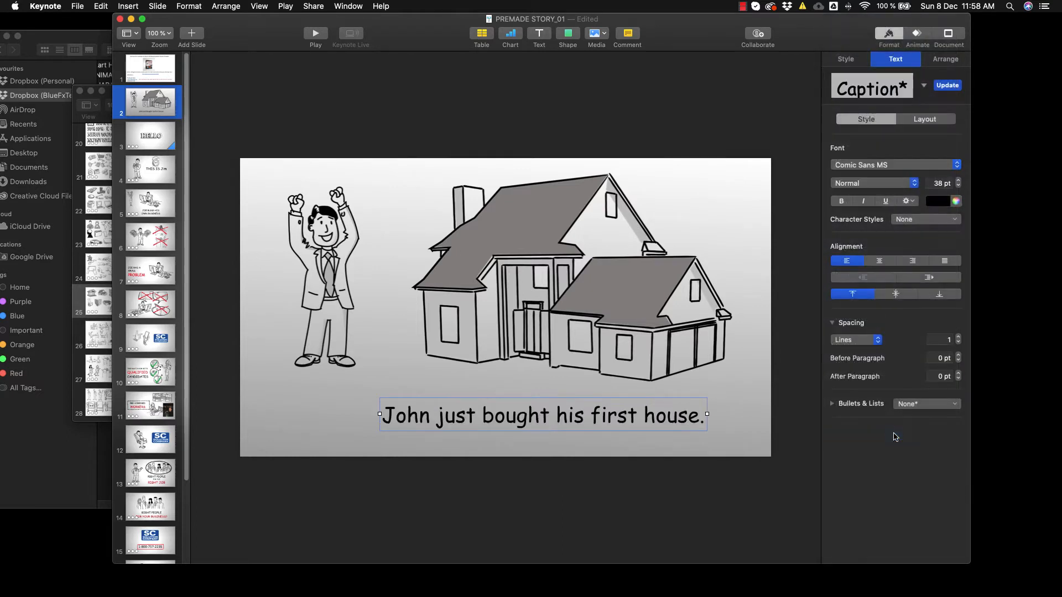
left_click_drag(558, 407, 522, 403)
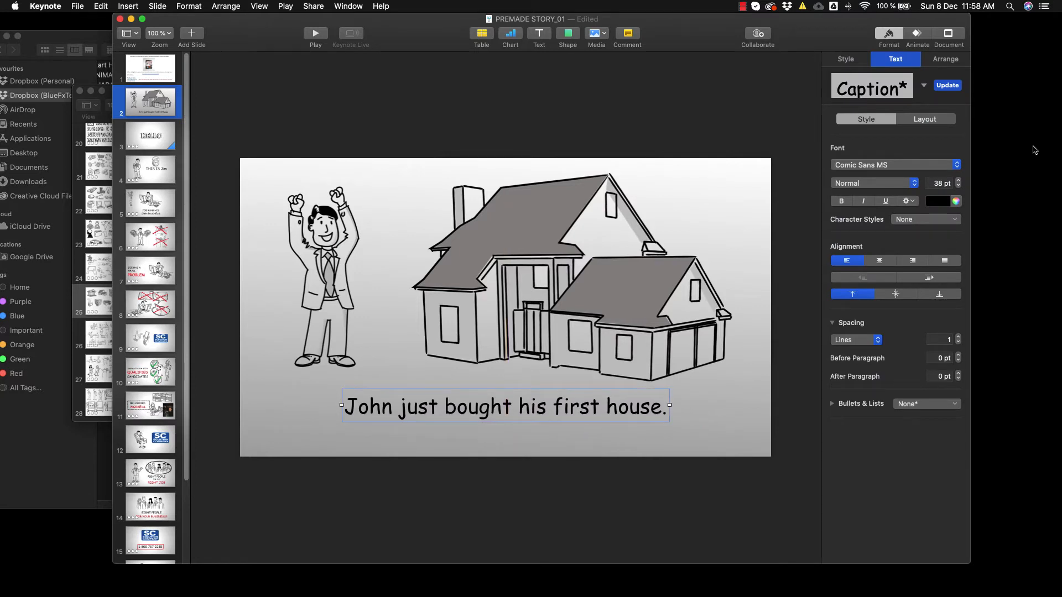
Step: Increase the caption's font size to 46 pt and centre it beneath the illustrations
left_click(958, 181)
left_click(958, 181)
left_click(958, 181)
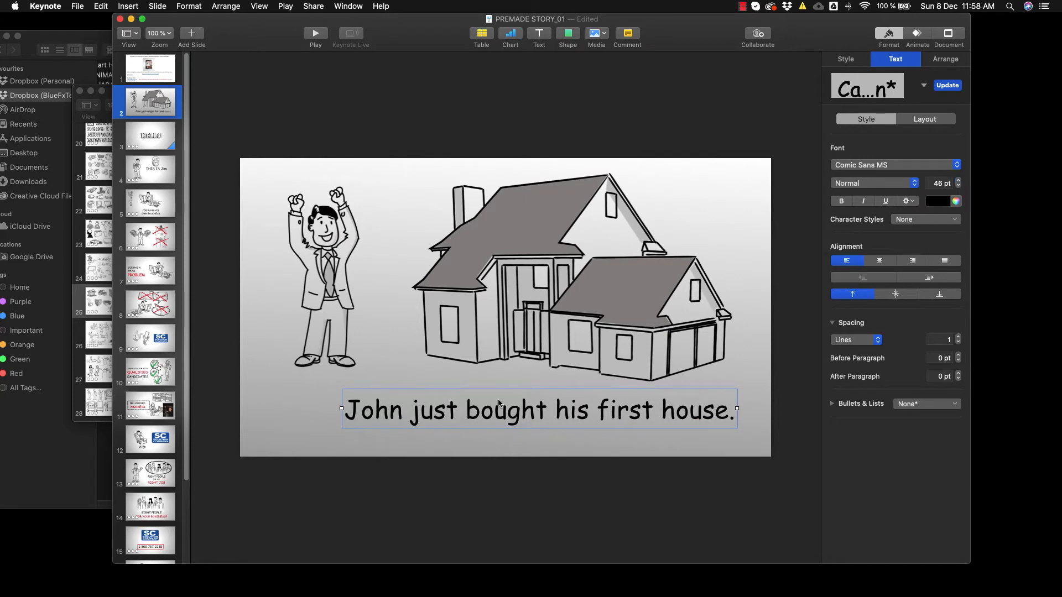
left_click_drag(497, 403, 463, 402)
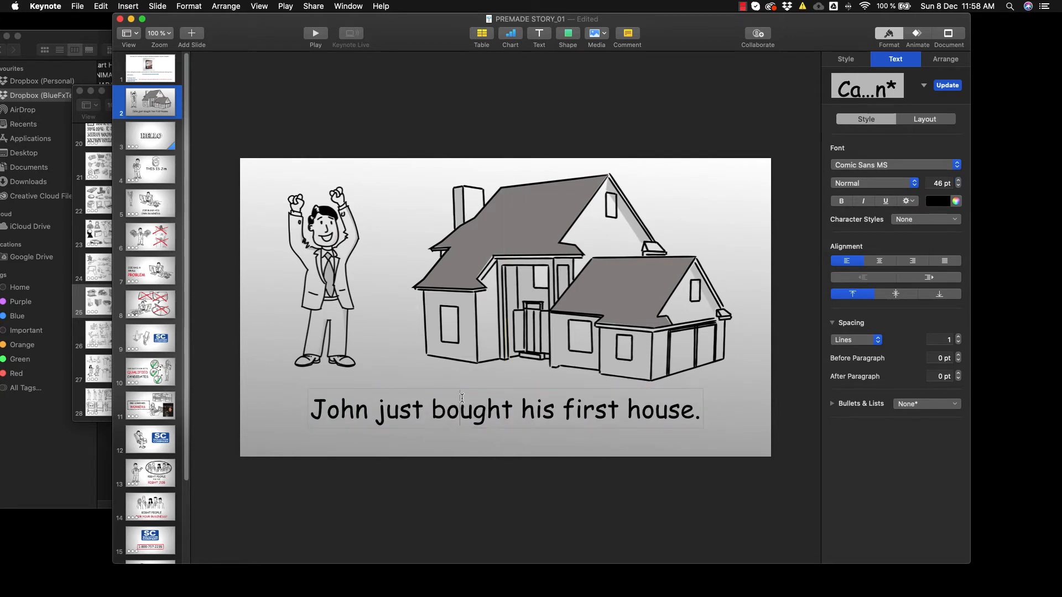
Step: Colour the words "first house" in the caption dark orange
double_click(463, 402)
left_click(554, 404)
left_click_drag(563, 404, 696, 400)
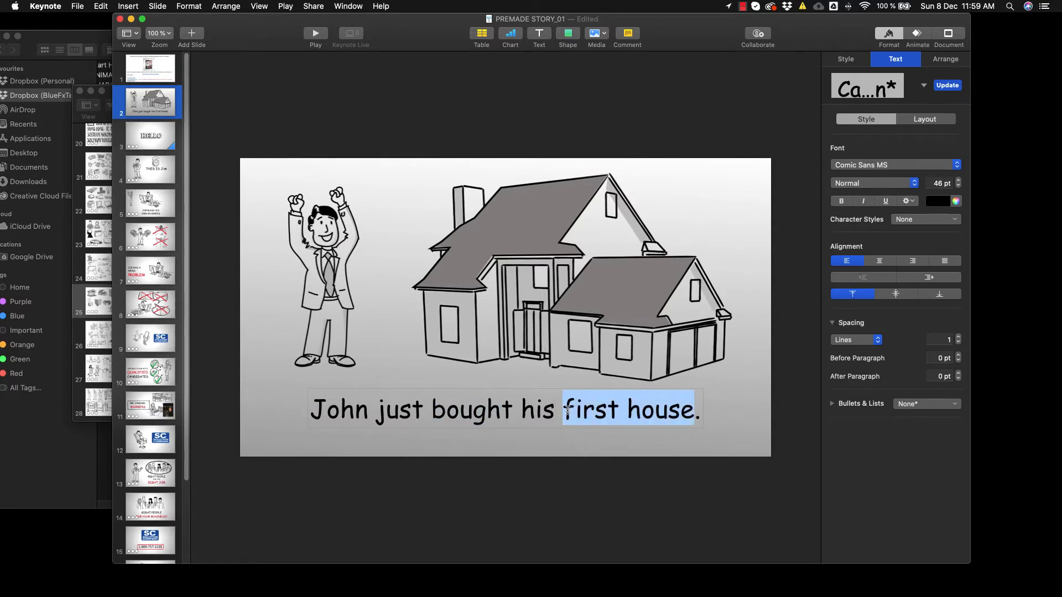
left_click(945, 203)
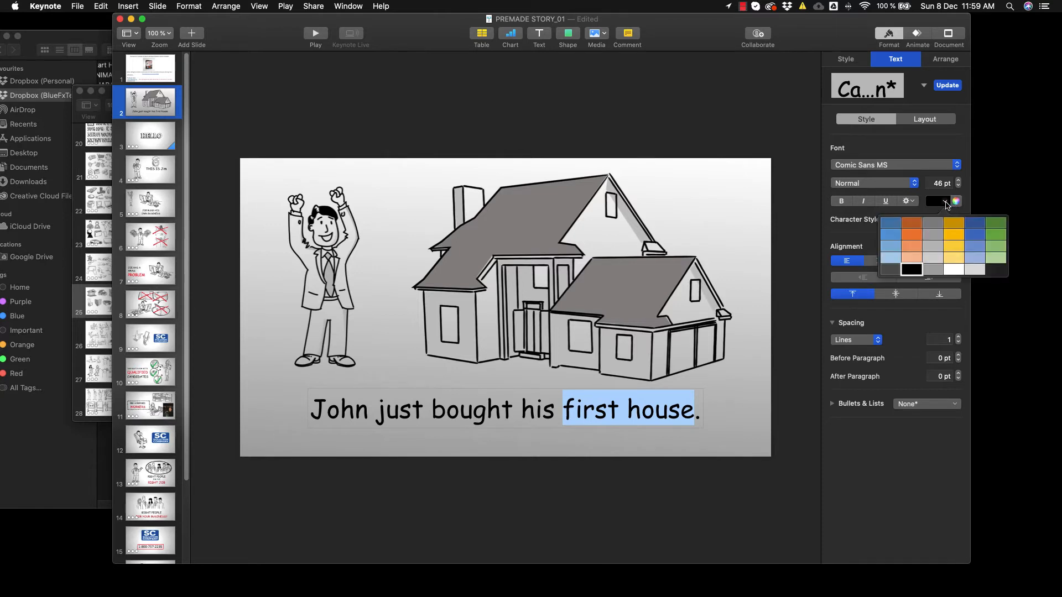
left_click(910, 224)
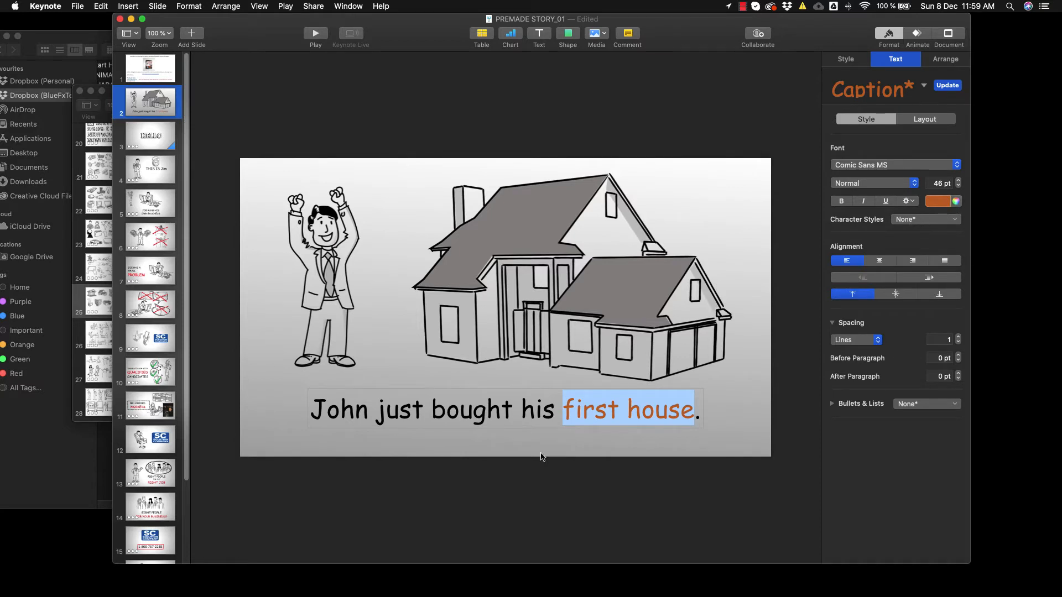
left_click(291, 377)
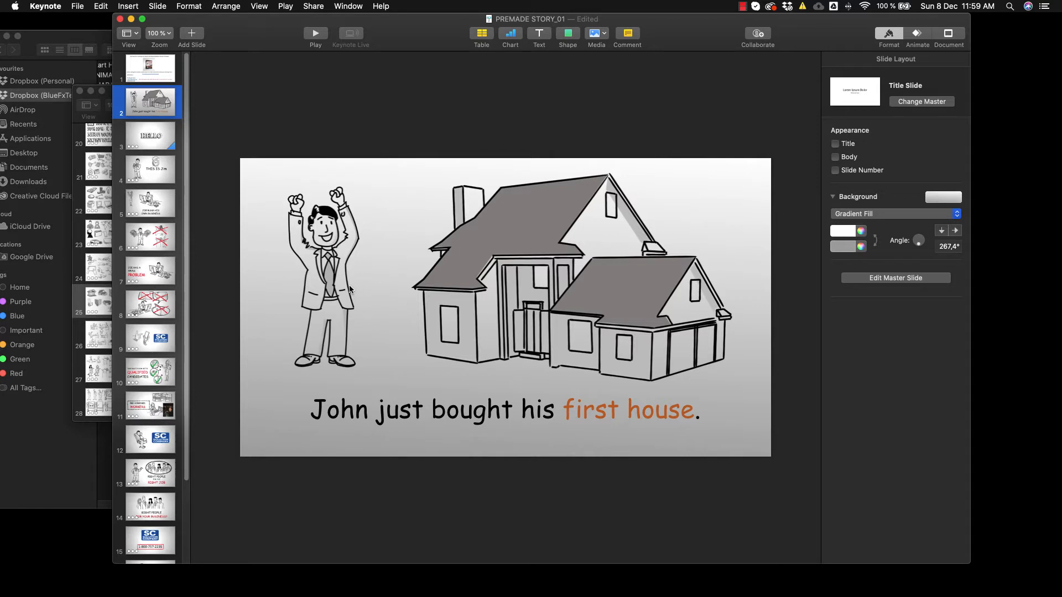
Step: Examine the Build In, Action and Build Out animation options for the businessman
left_click(334, 249)
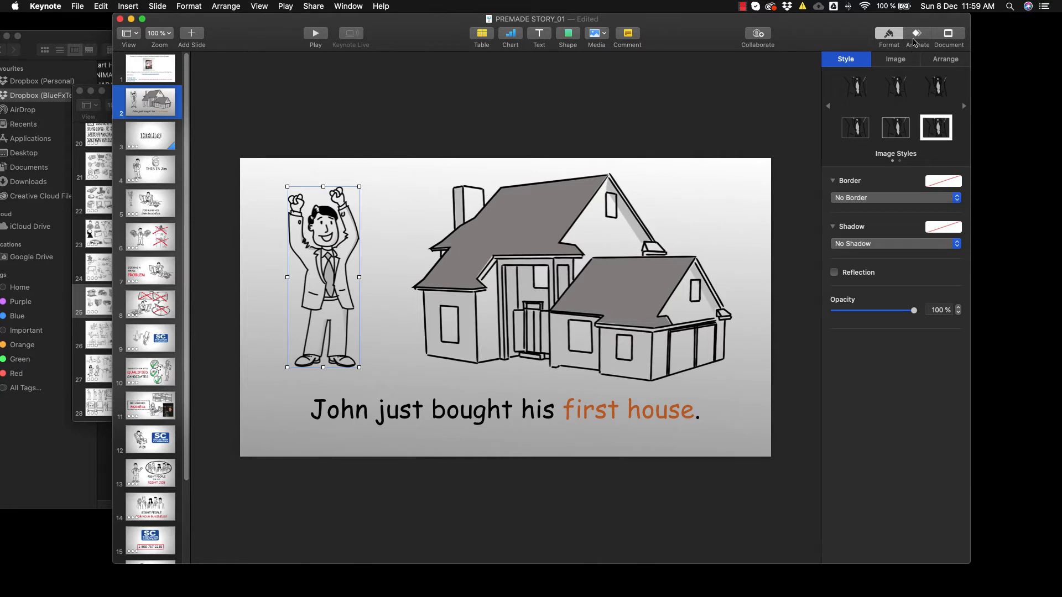
left_click(896, 39)
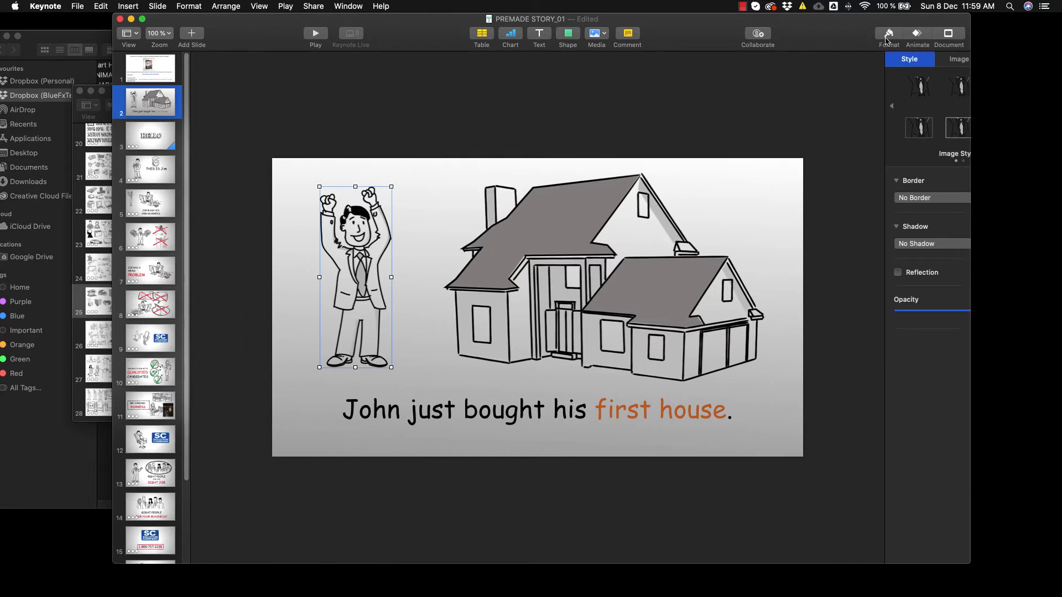
left_click(895, 36)
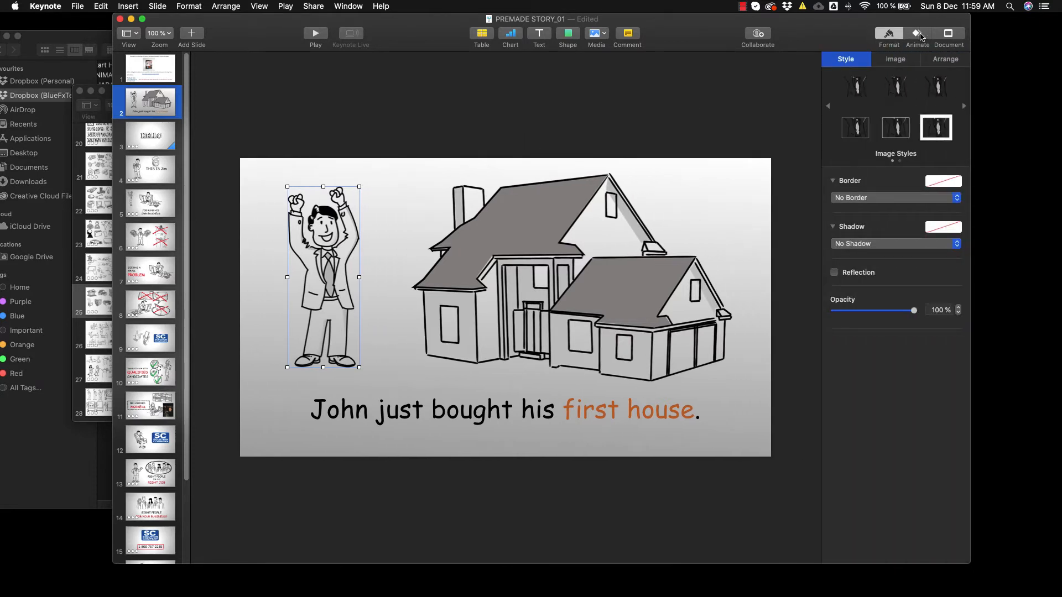
left_click(919, 35)
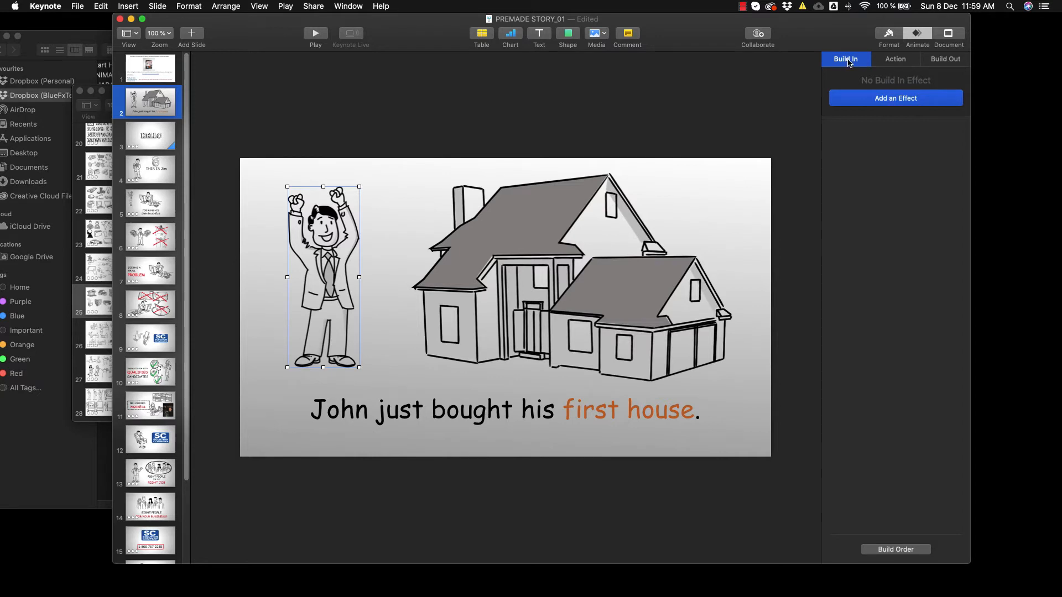
left_click(901, 59)
left_click(947, 60)
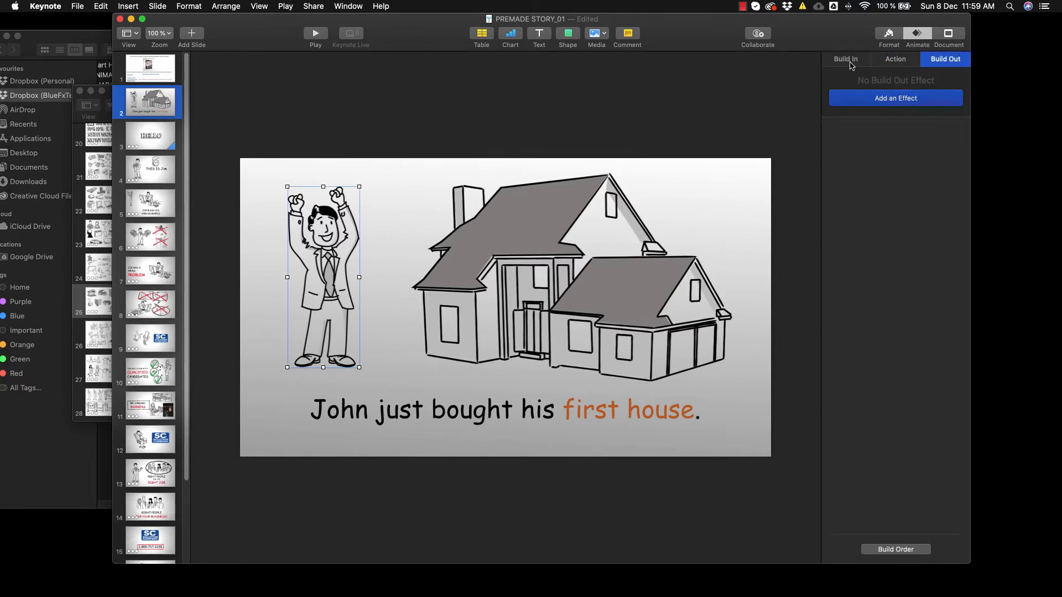
left_click(851, 60)
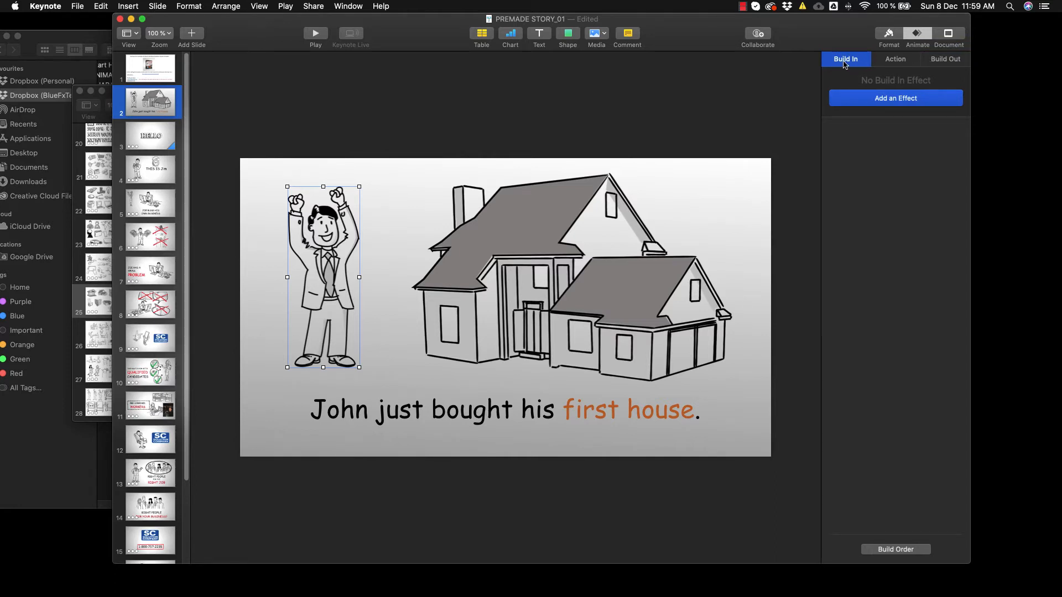
left_click(891, 61)
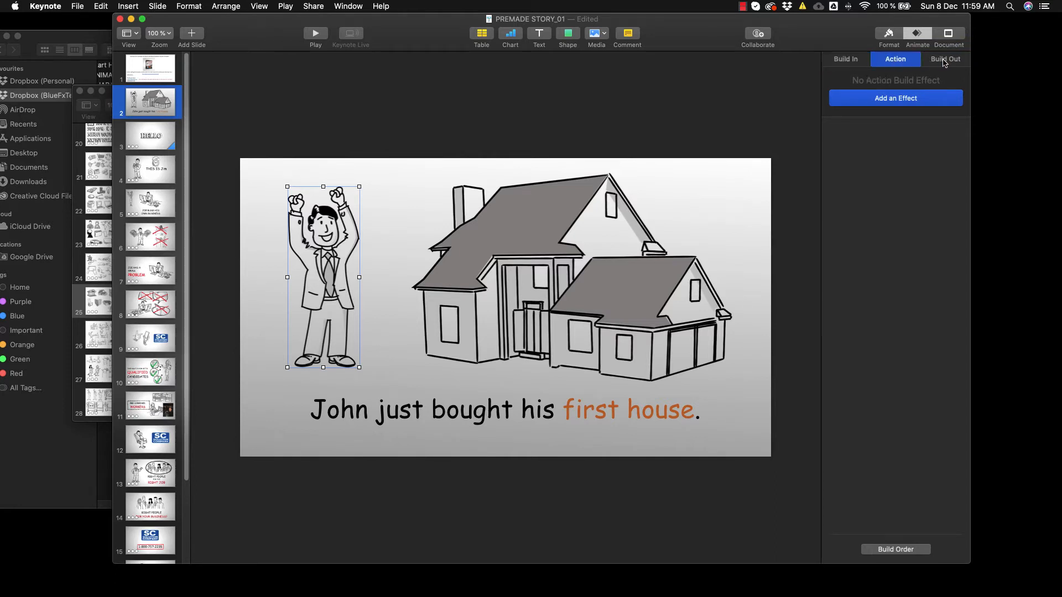
left_click(945, 61)
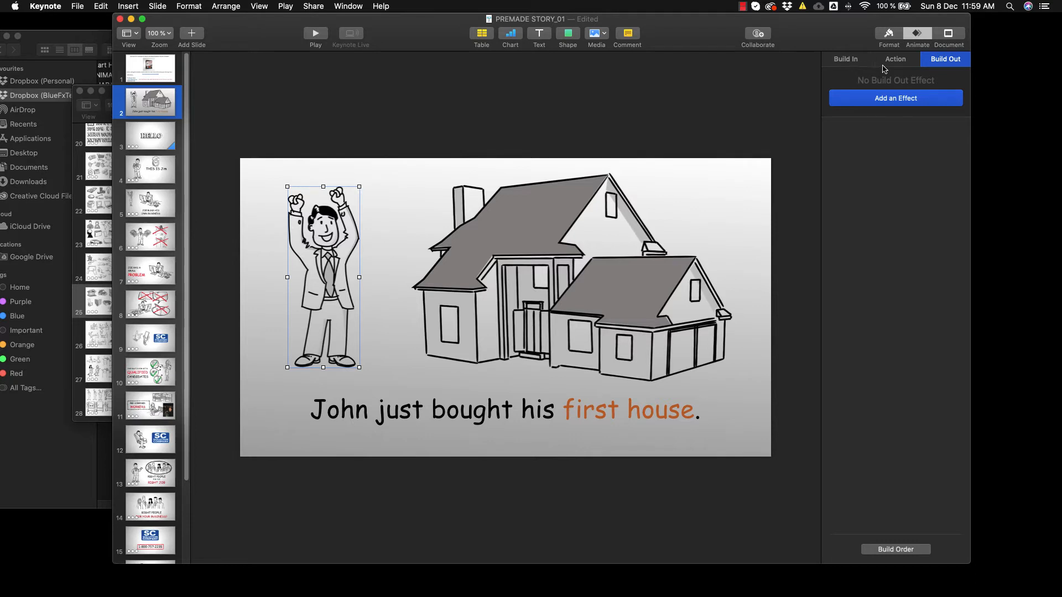
Step: Preview the Anvil build-in effect on the businessman several times
left_click(852, 62)
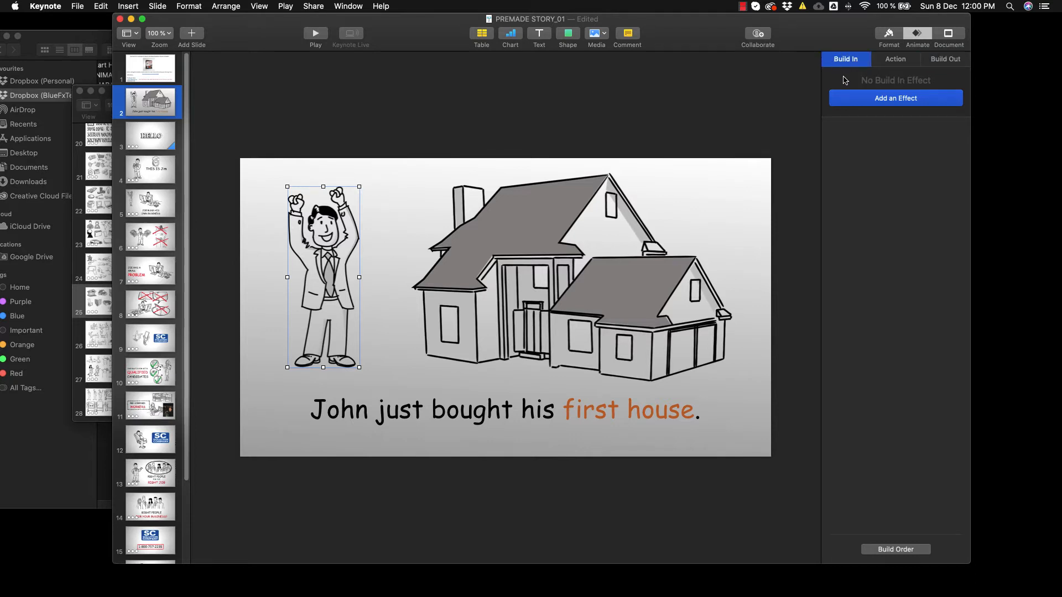
left_click(891, 101)
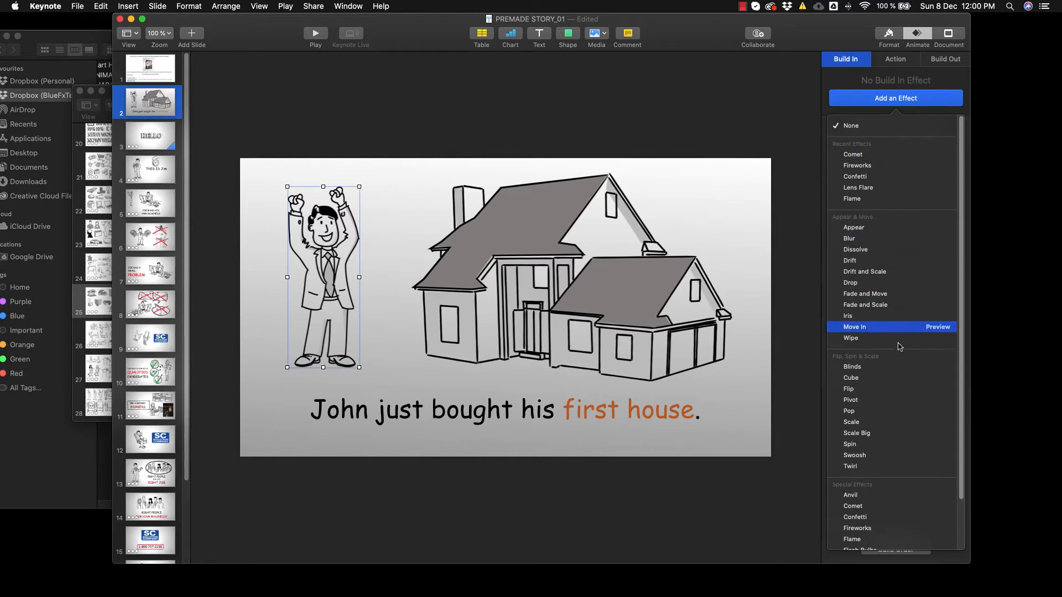
scroll(900, 349, "down", 3)
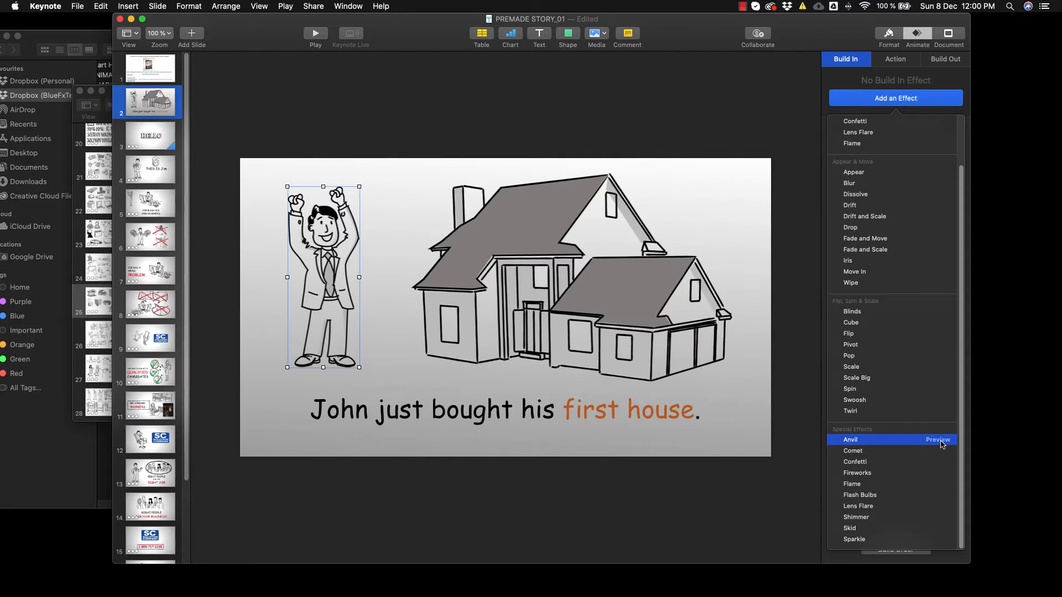
left_click(941, 442)
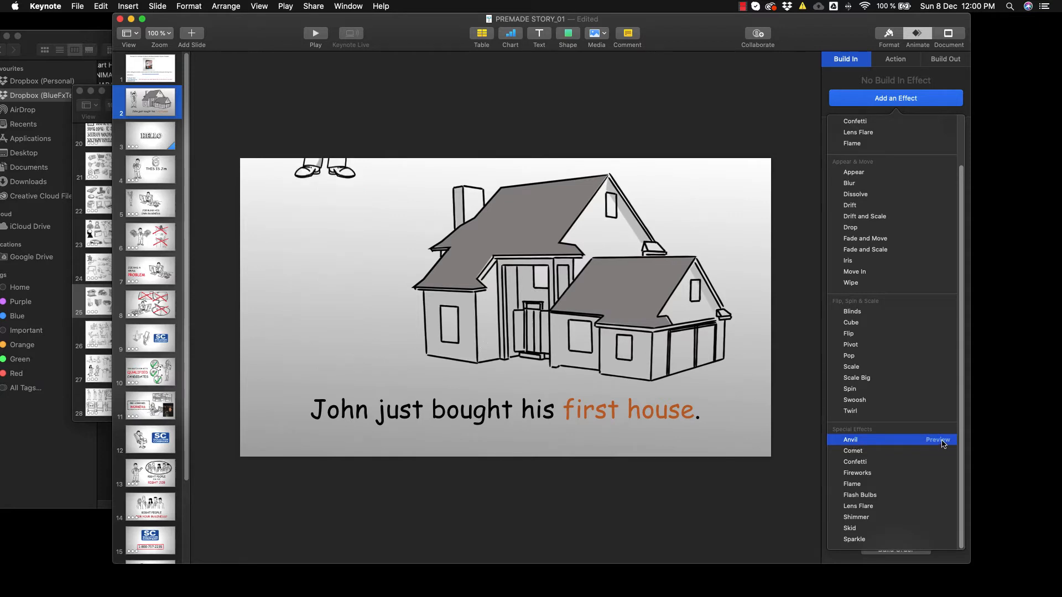
left_click(942, 442)
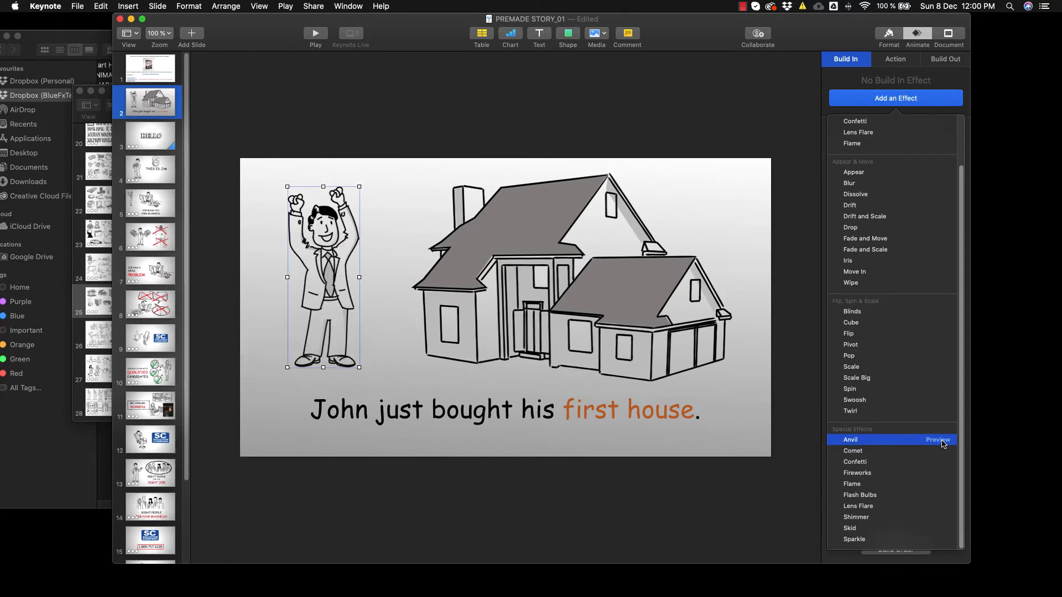
left_click(942, 442)
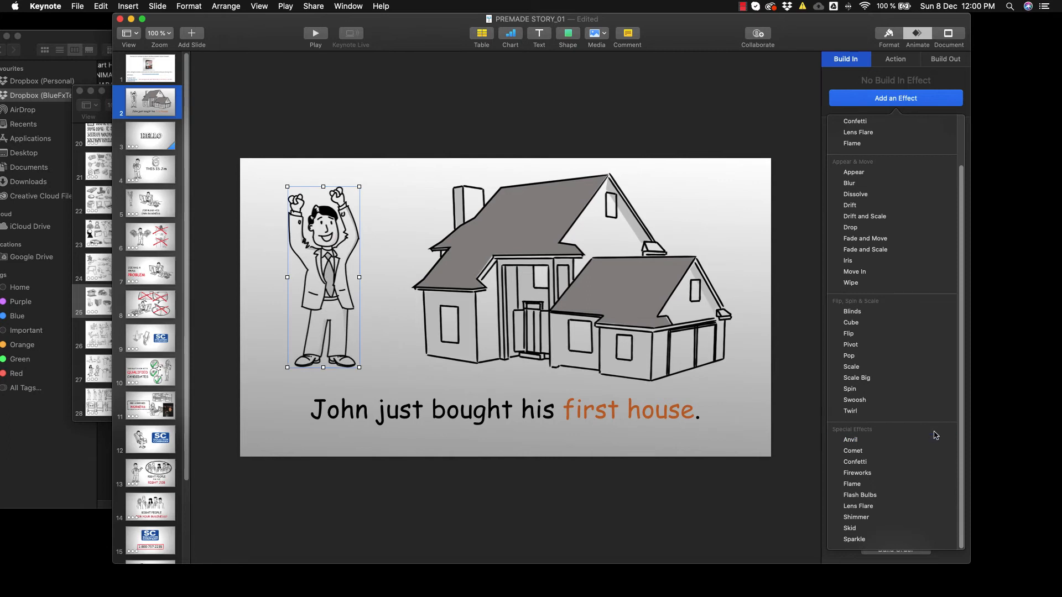
Step: Preview the Fireworks, Flame, Sparkle and Skid build-in effects on the businessman
mouse_move(940, 454)
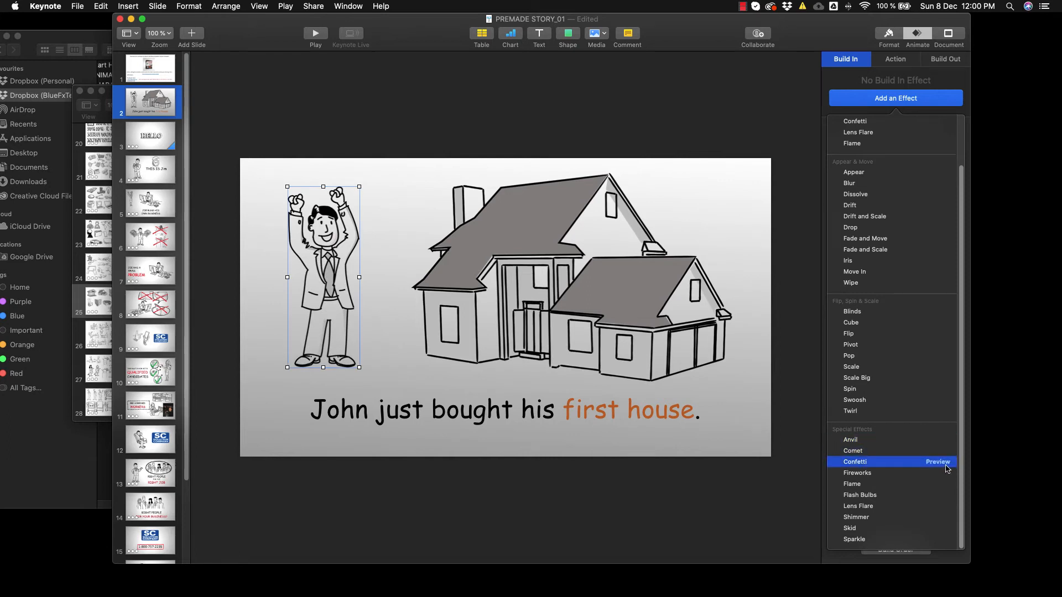
left_click(943, 475)
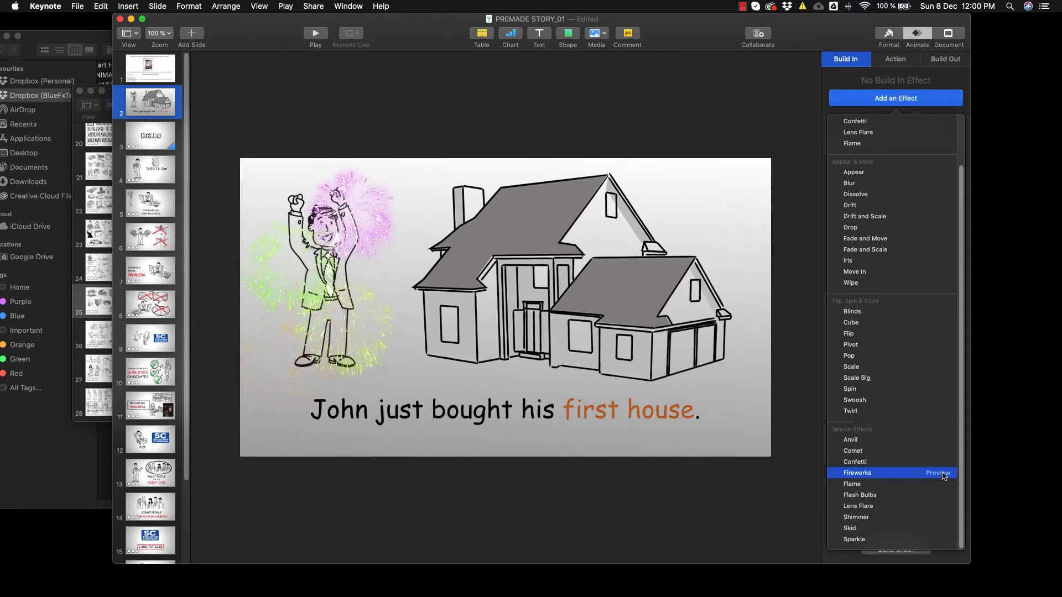
left_click(946, 484)
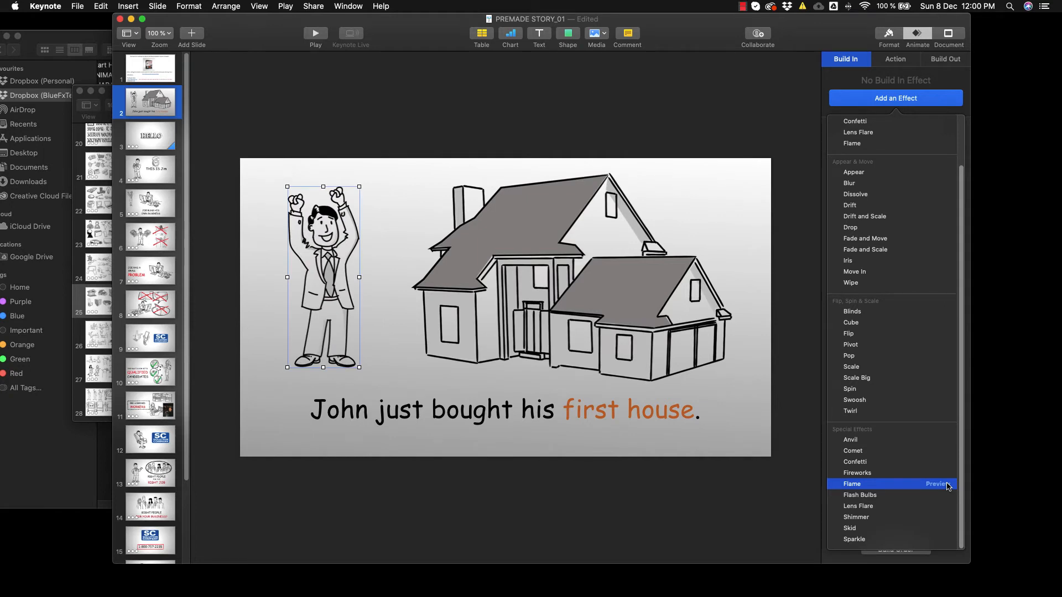
left_click(945, 484)
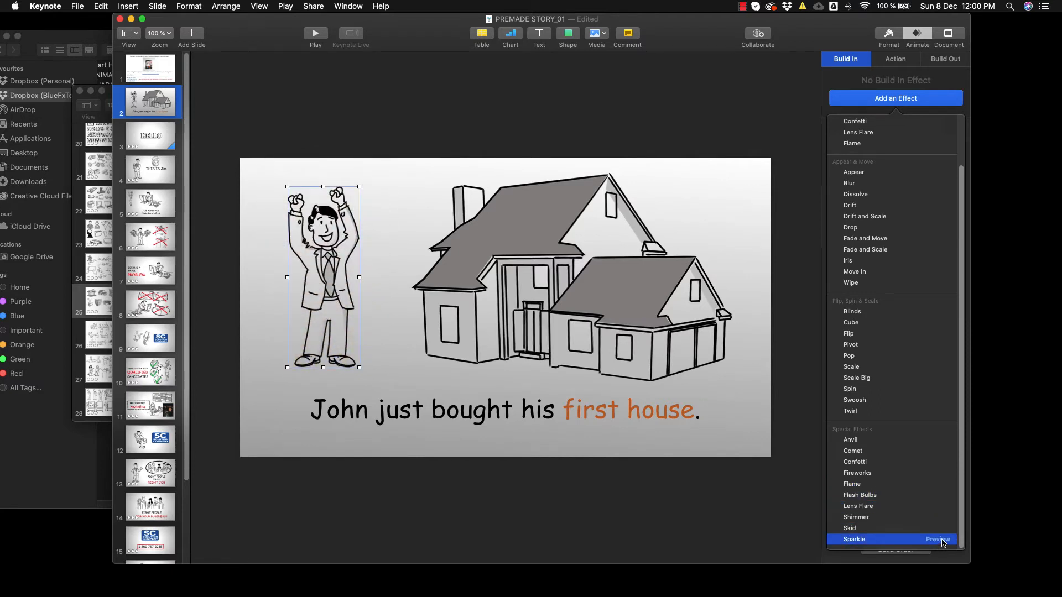
left_click(940, 539)
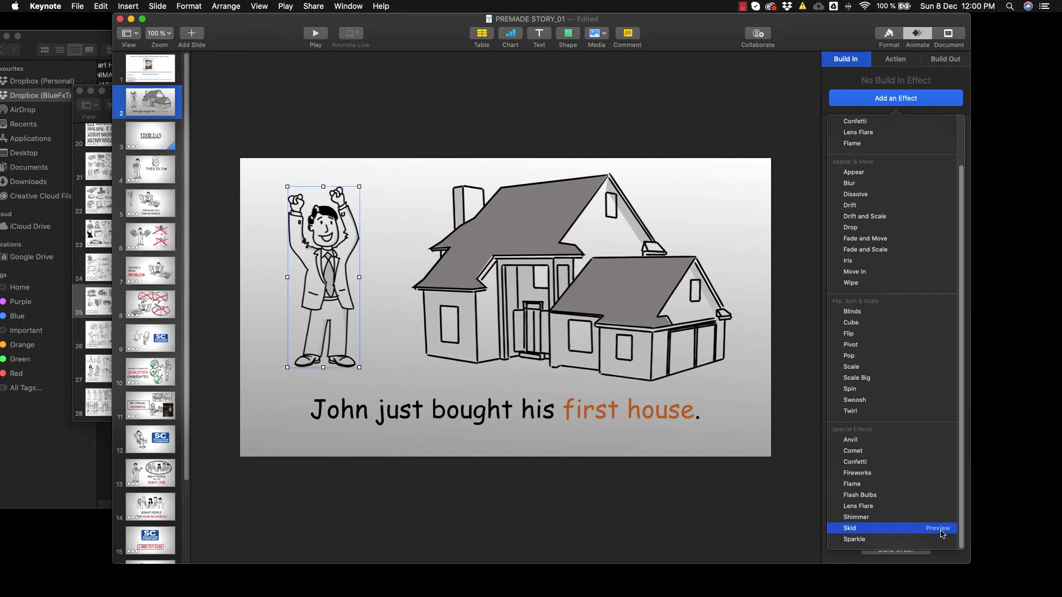
left_click(940, 531)
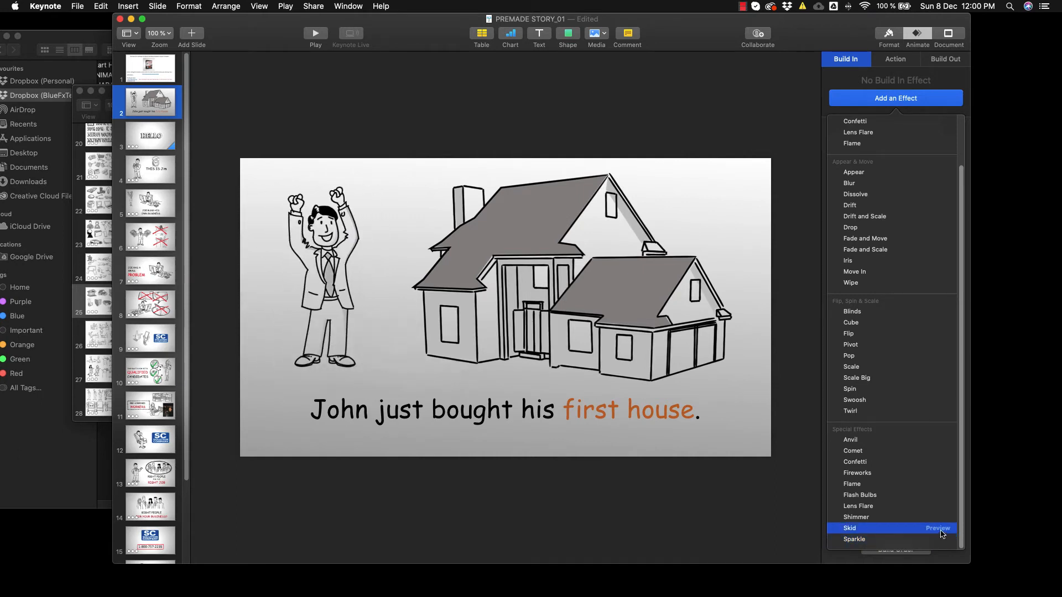
left_click(940, 531)
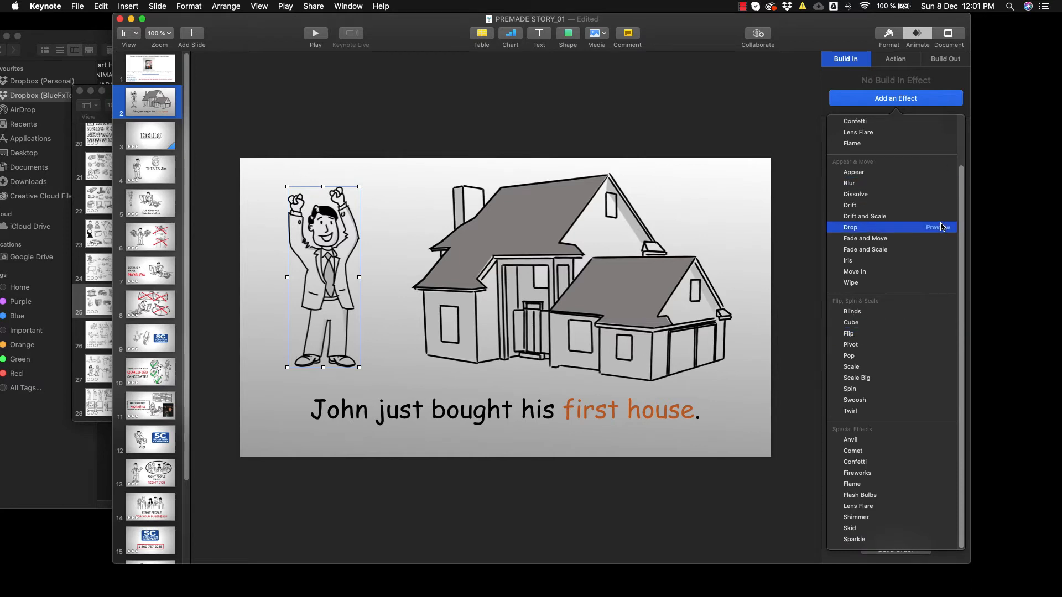
Step: Preview the Blur, Fade and Move, Fade and Scale, Move In and Wipe build-in effects on the businessman
left_click(936, 185)
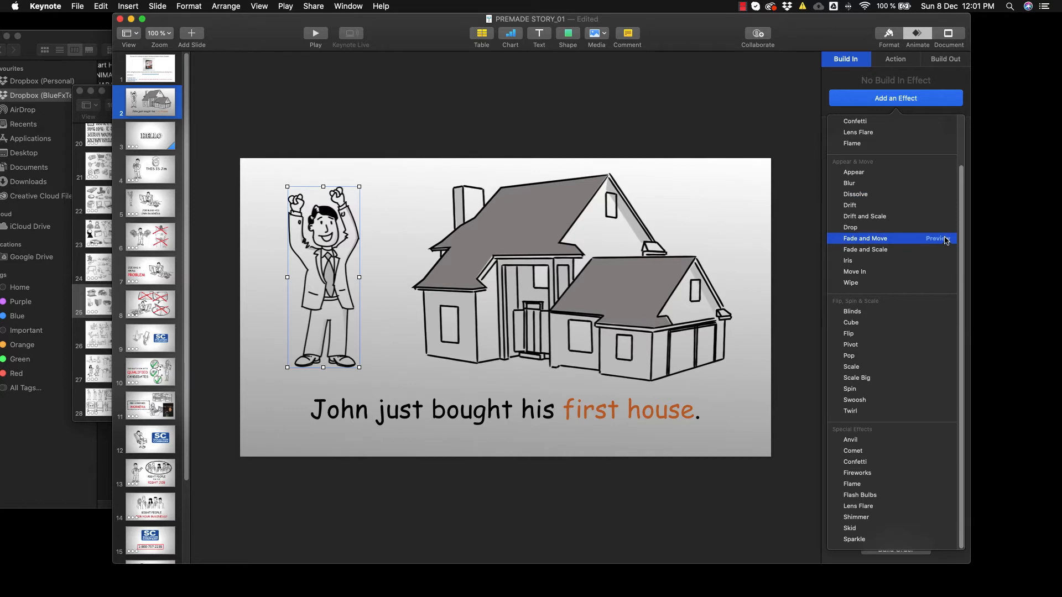
left_click(940, 239)
left_click(938, 250)
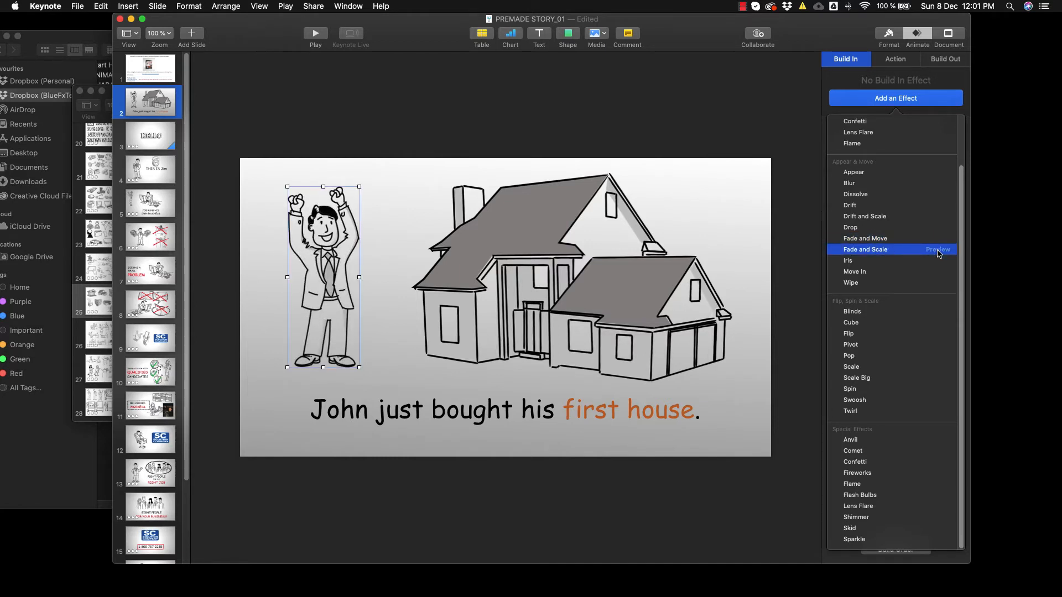
left_click(938, 250)
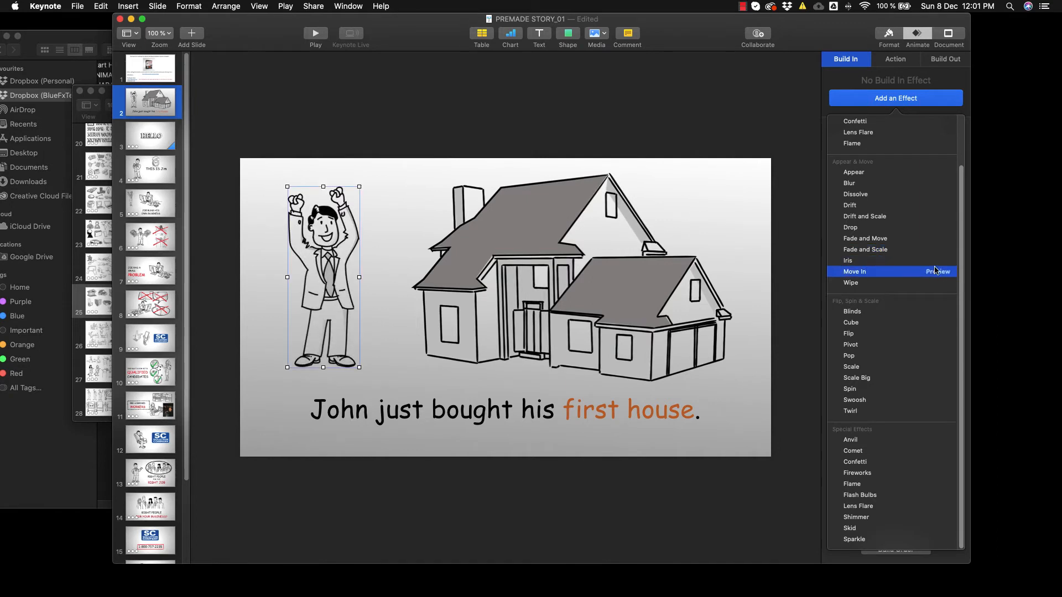
left_click(940, 275)
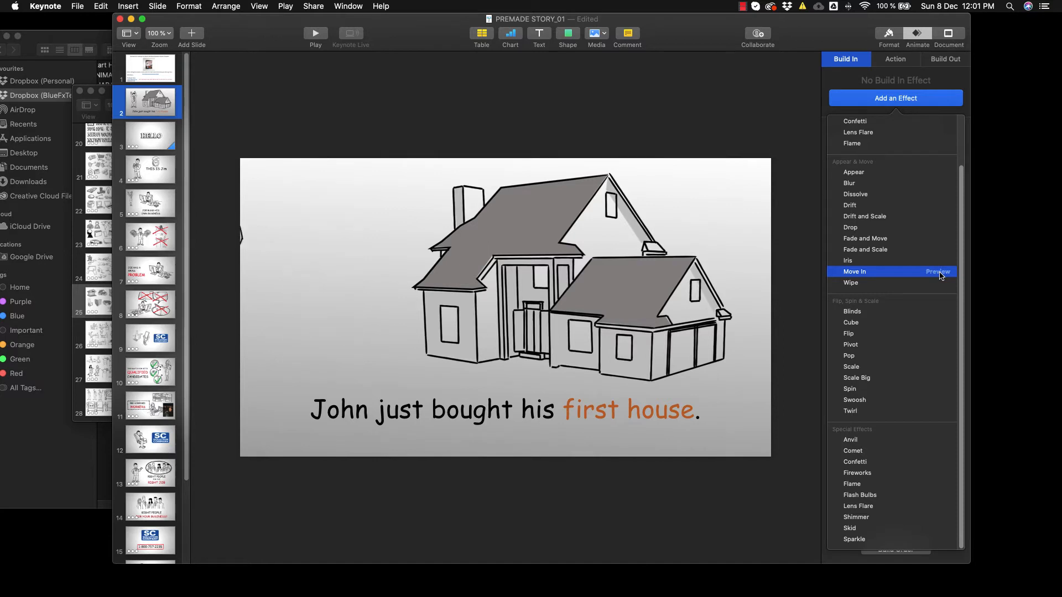
left_click(940, 239)
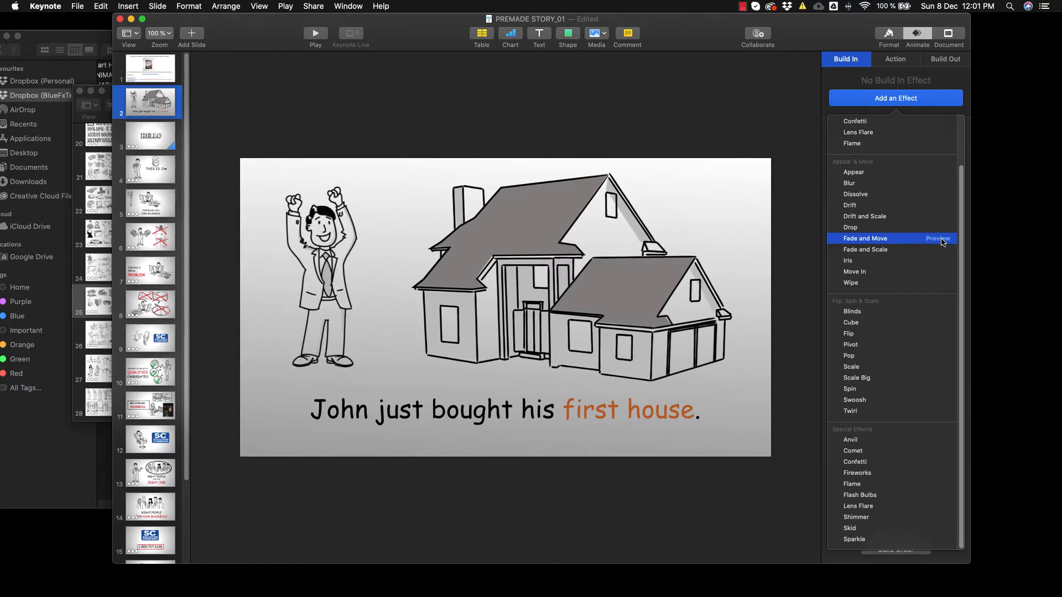
left_click(943, 283)
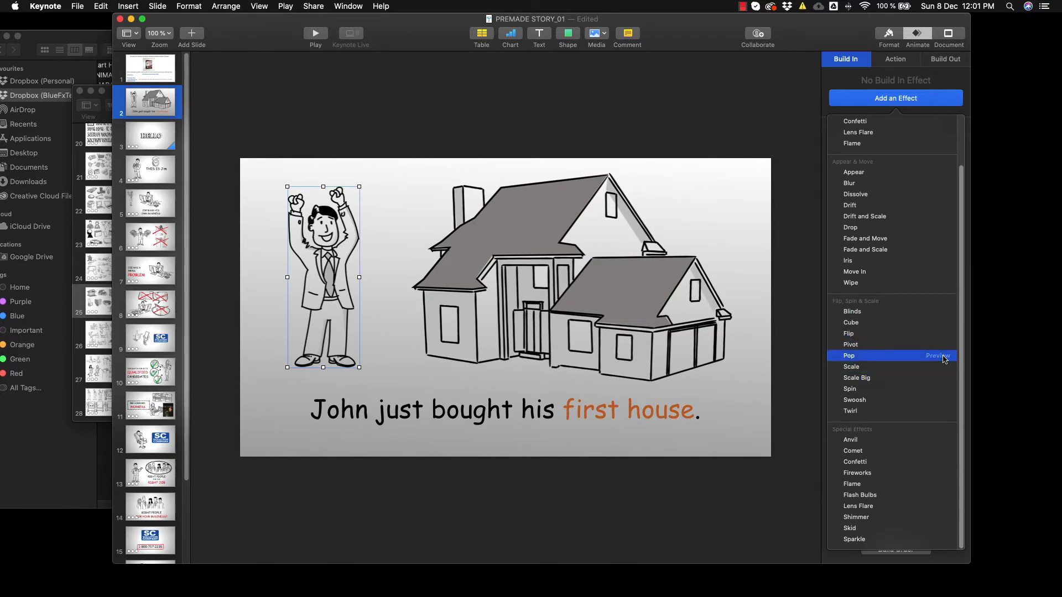
Step: Preview the Pop, Flip, Twirl and Swoosh build-in effects on the businessman
left_click(943, 358)
left_click(944, 335)
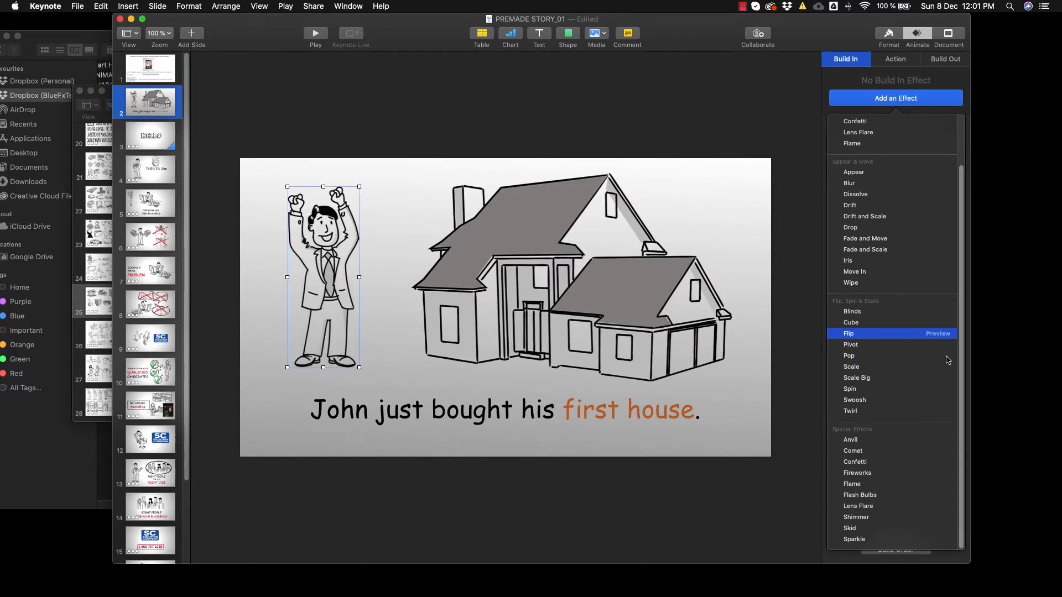
left_click(945, 412)
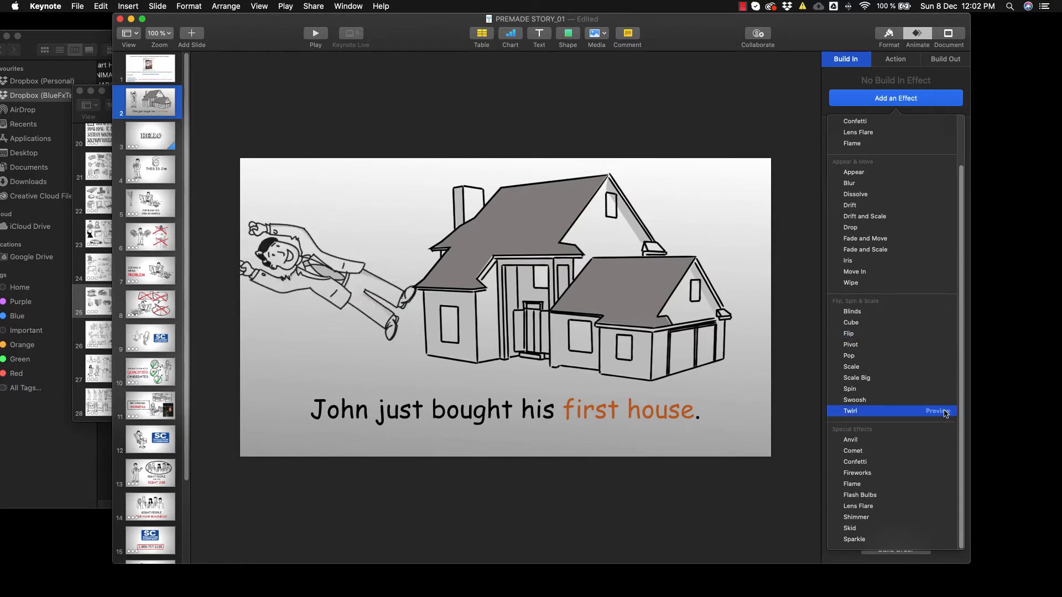
left_click(944, 402)
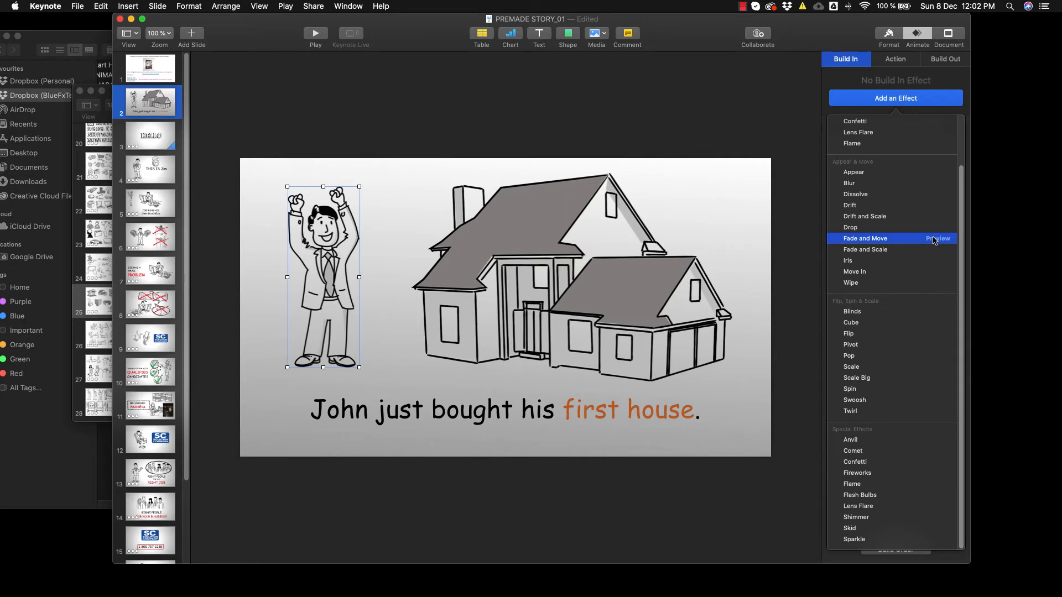
Step: Give the businessman a Fade and Move build-in with a 0.60 s duration and Top to Bottom direction, and preview it
left_click(852, 242)
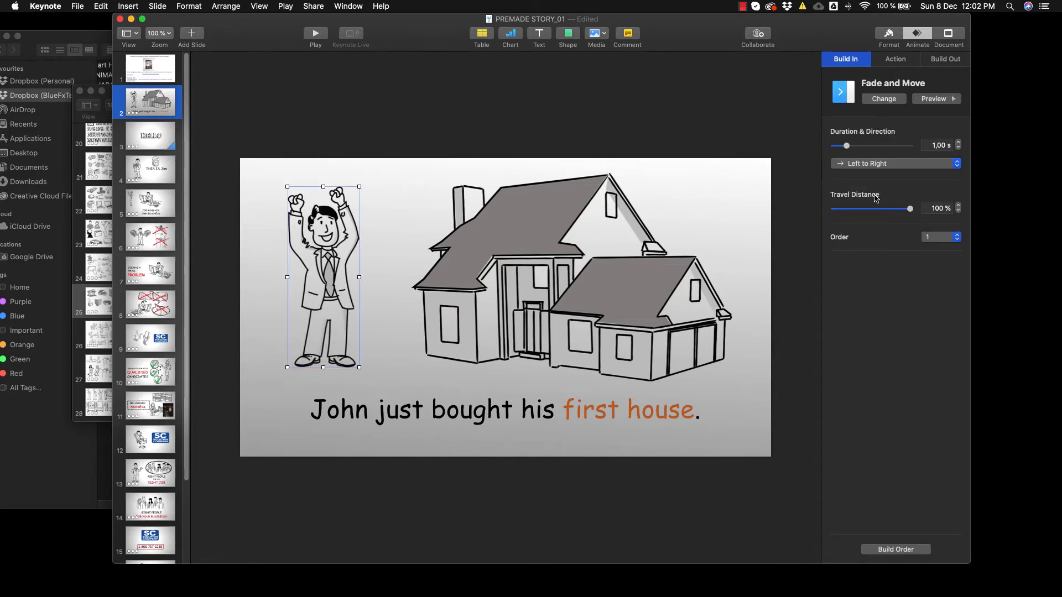
left_click_drag(846, 145, 842, 145)
left_click(882, 166)
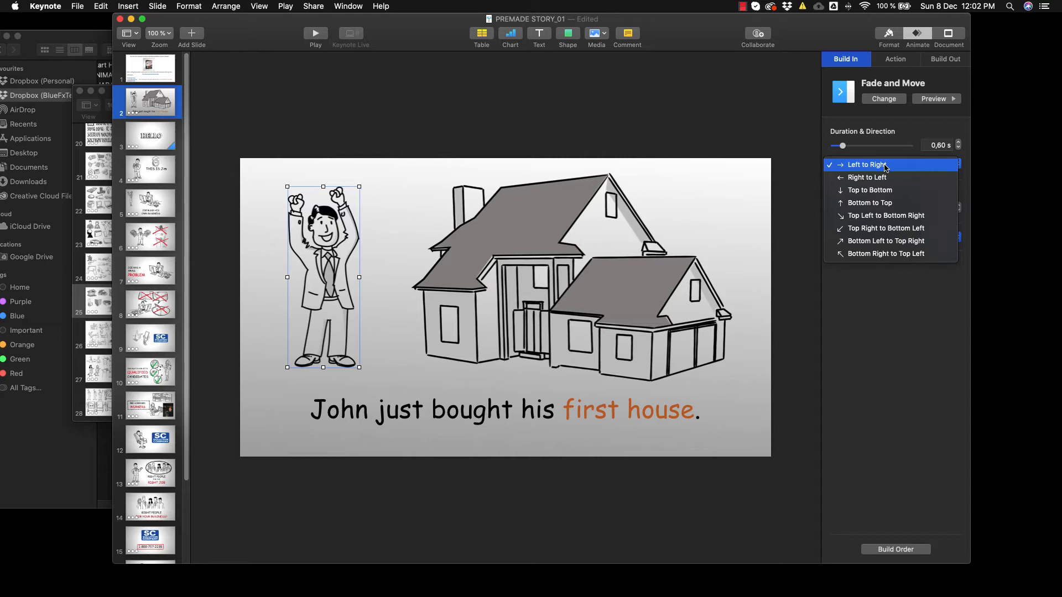
left_click(882, 193)
left_click(936, 101)
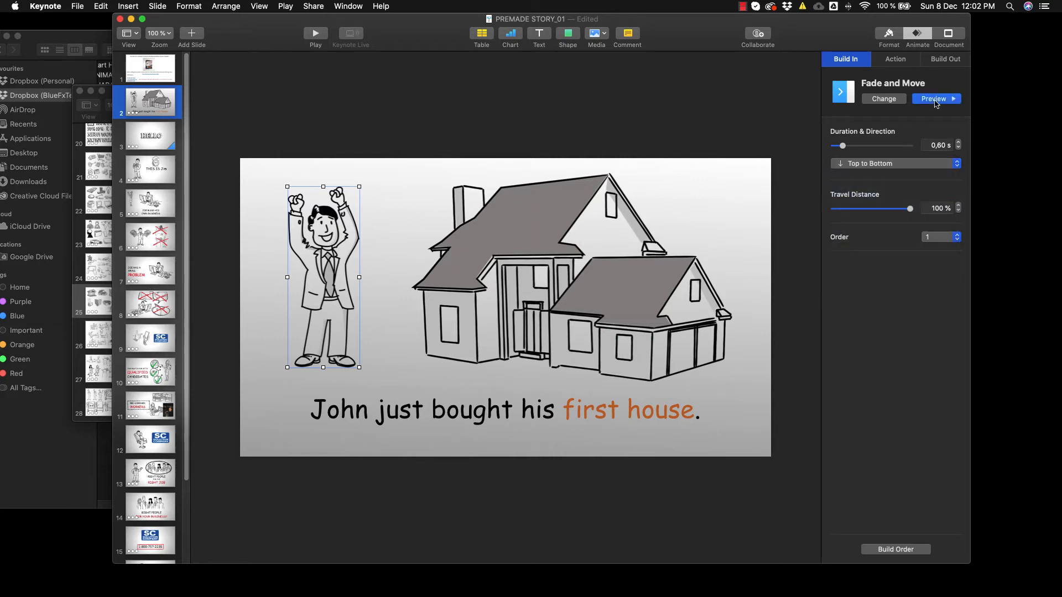
left_click(936, 102)
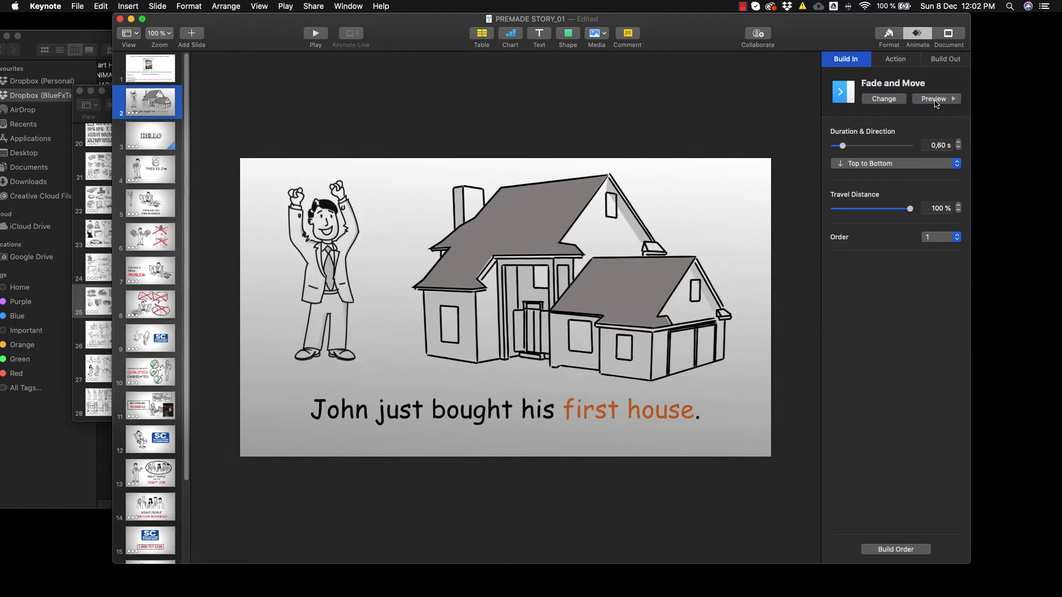
left_click(935, 100)
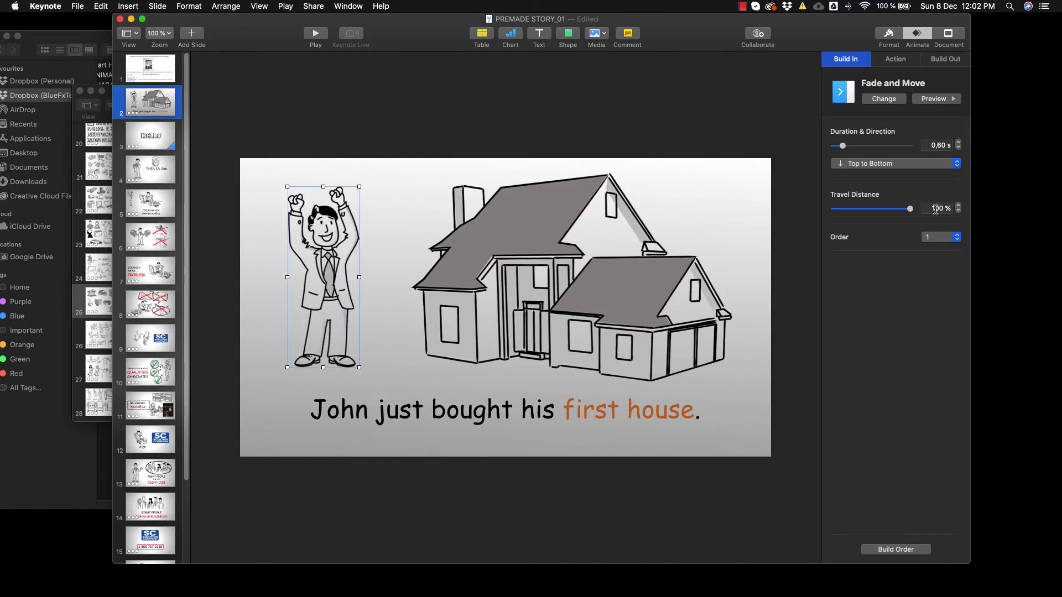
Step: Preview the Anvil build-in effect on the house without applying it
left_click(509, 260)
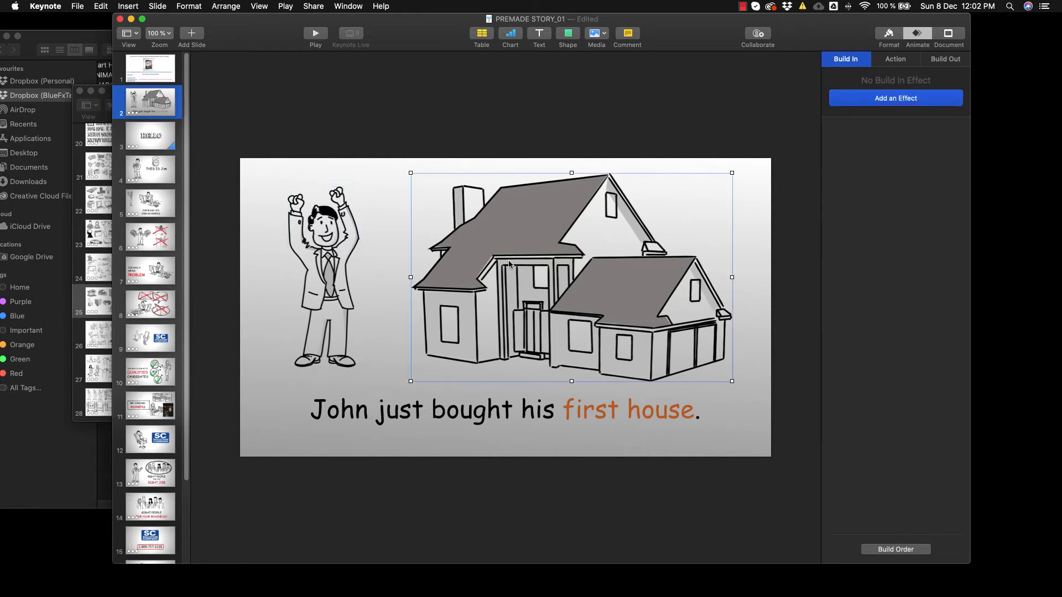
left_click(893, 99)
scroll(907, 332, "down", 3)
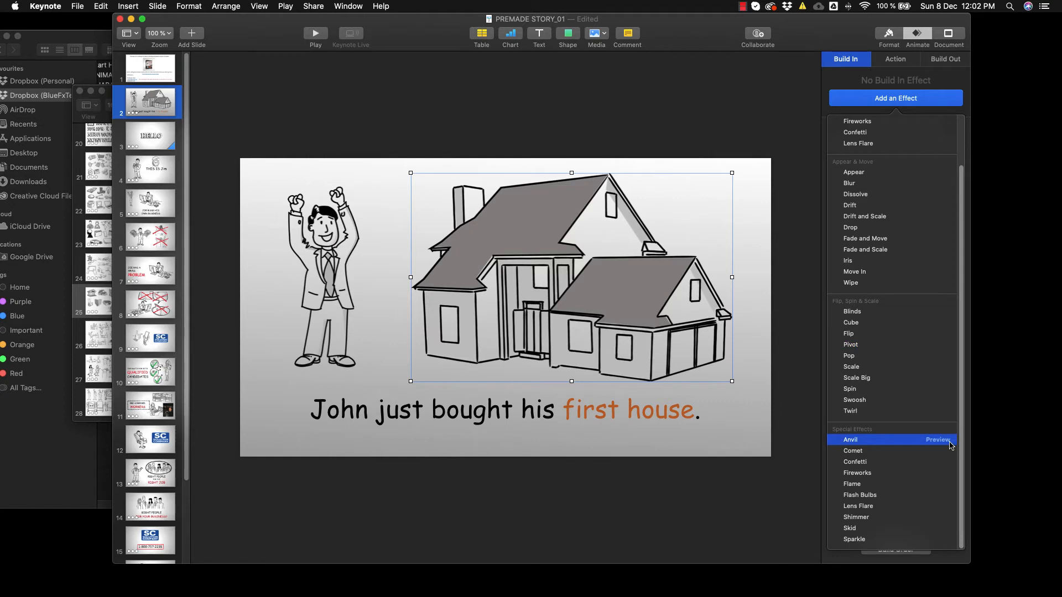
left_click(950, 442)
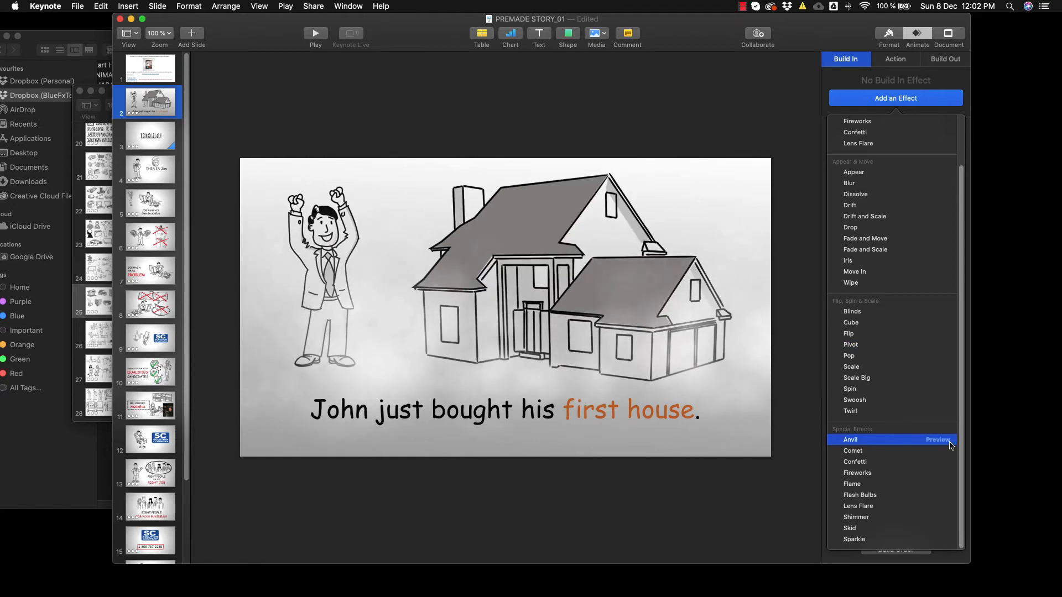
left_click(366, 195)
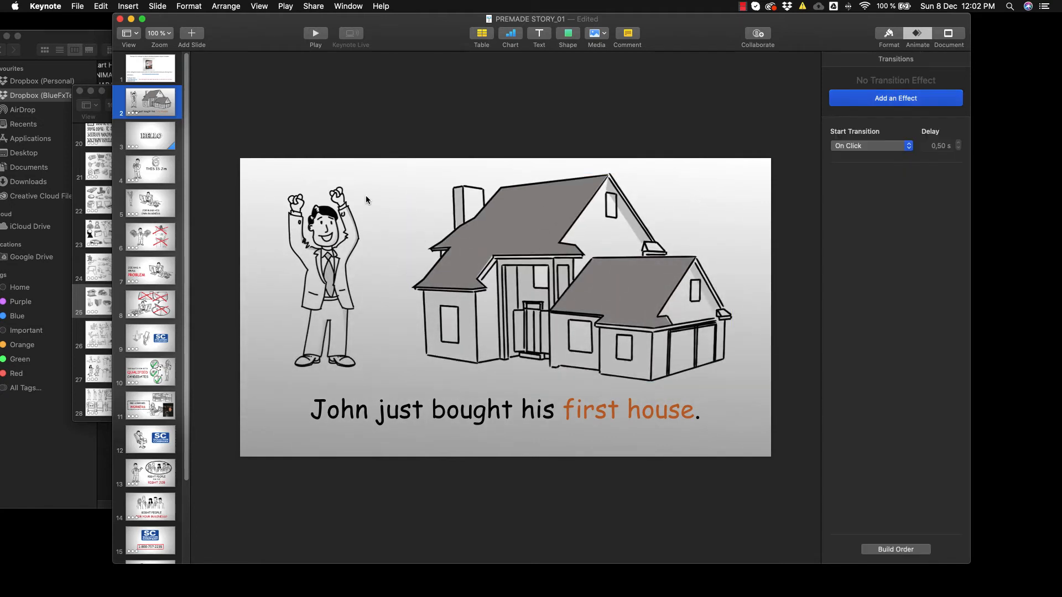
Step: Preview the Fade and Move, Fade and Scale, and Typewriter build-in effects on the caption
left_click(388, 403)
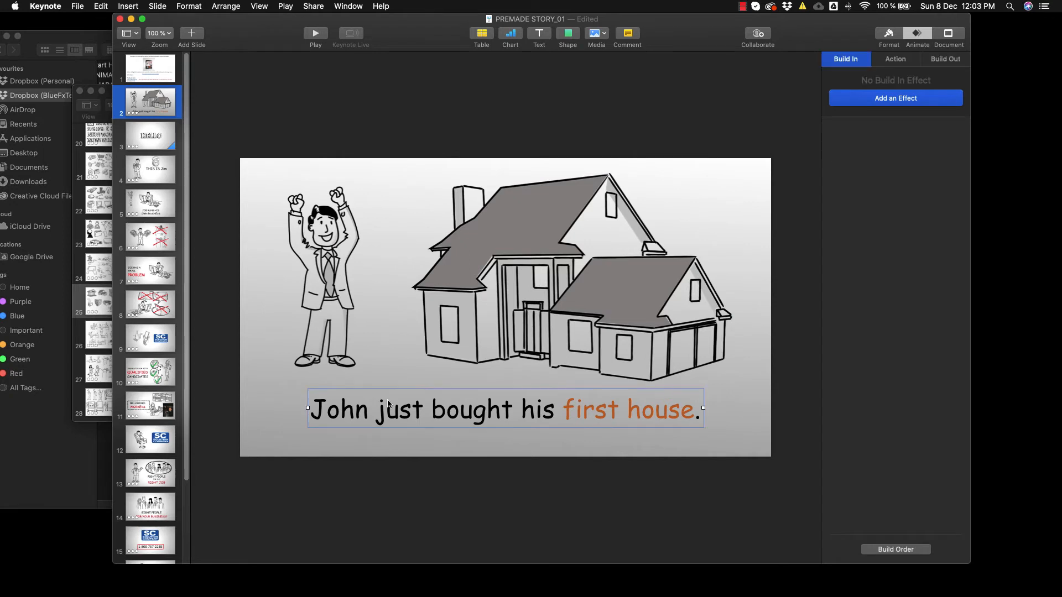
left_click(911, 97)
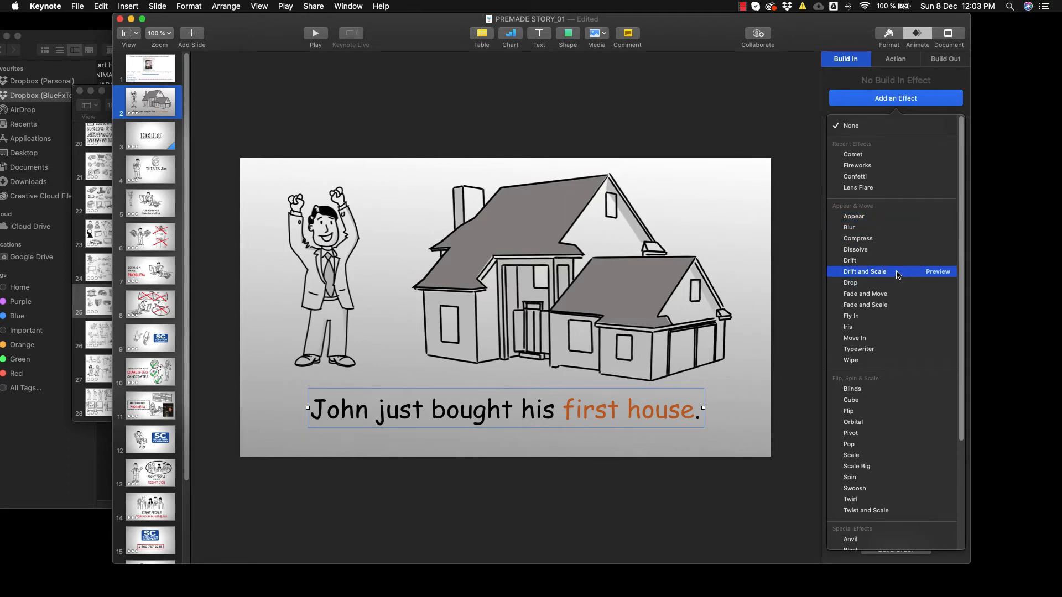
left_click(937, 294)
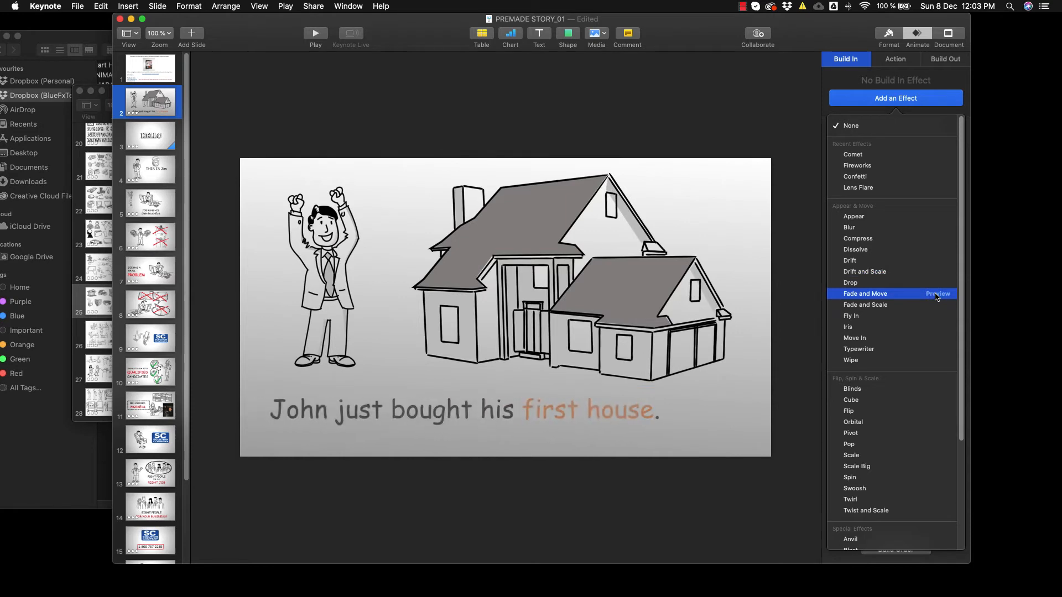
left_click(945, 307)
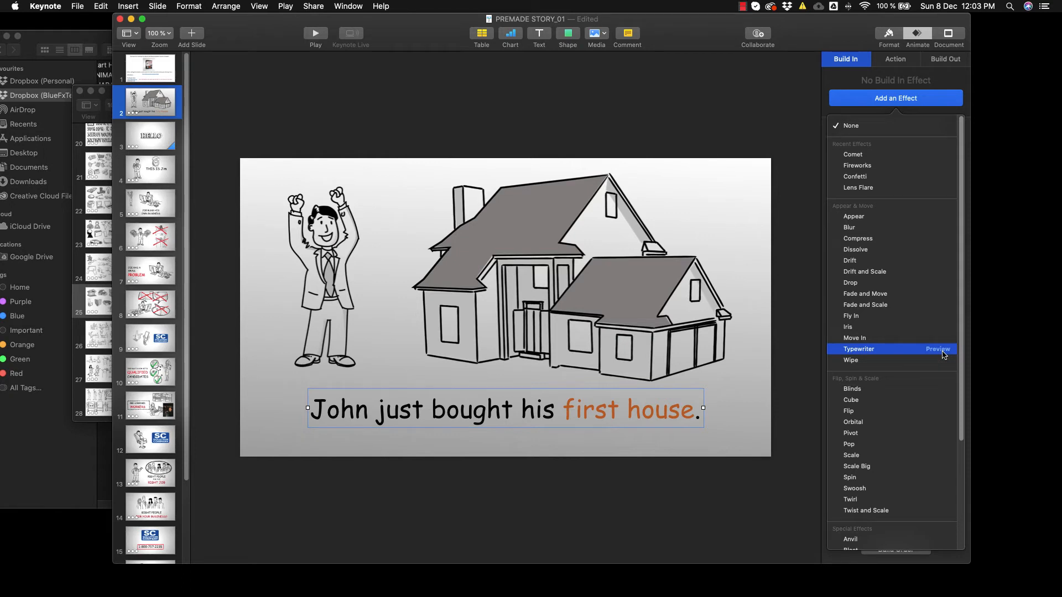
left_click(944, 354)
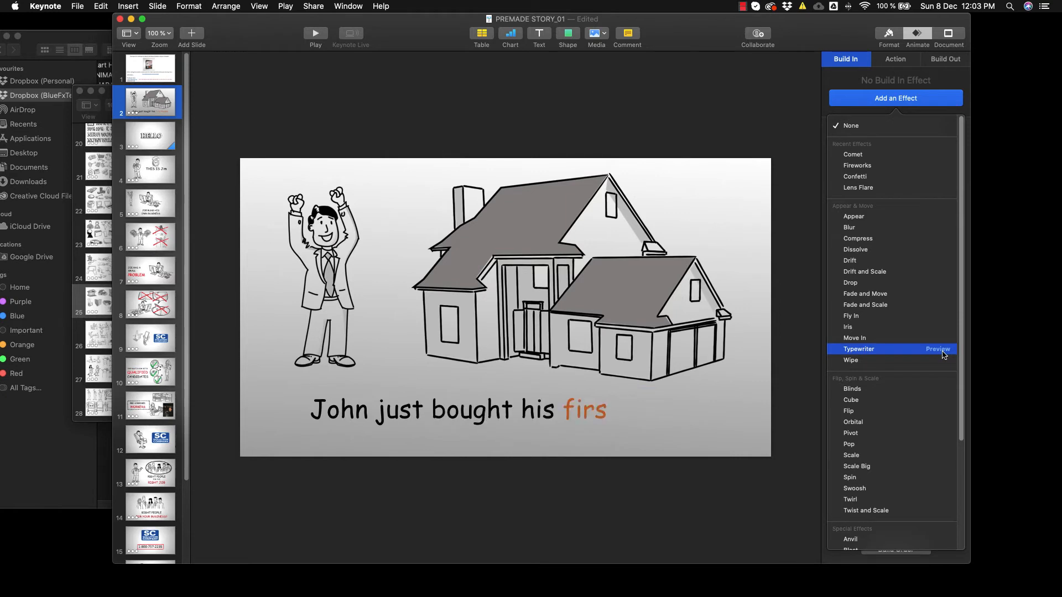
Step: Give the caption a Typewriter build-in with a 0.90 s duration and preview it
left_click(883, 349)
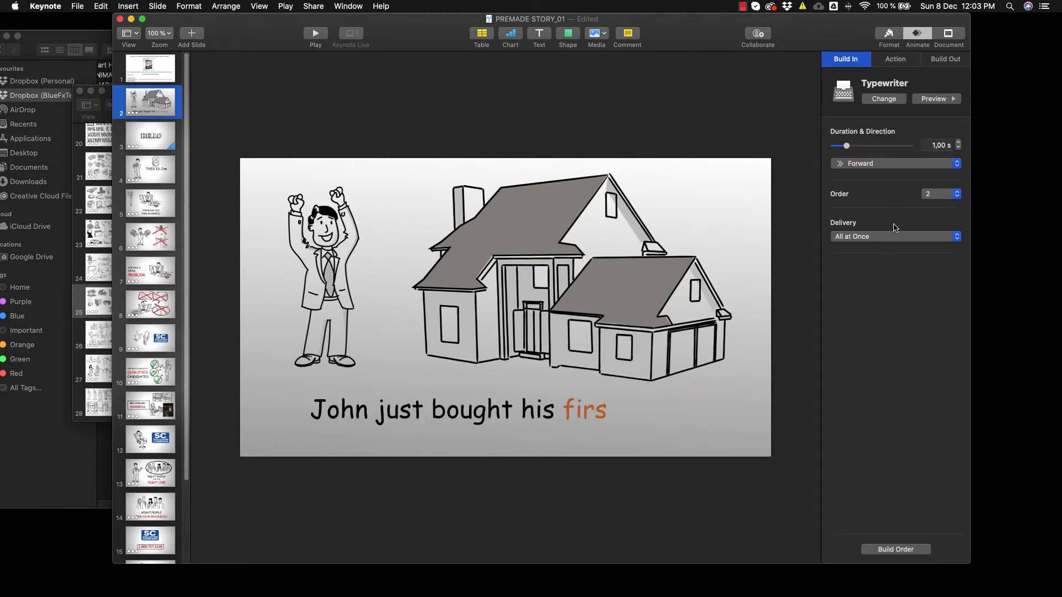
left_click_drag(846, 150, 844, 150)
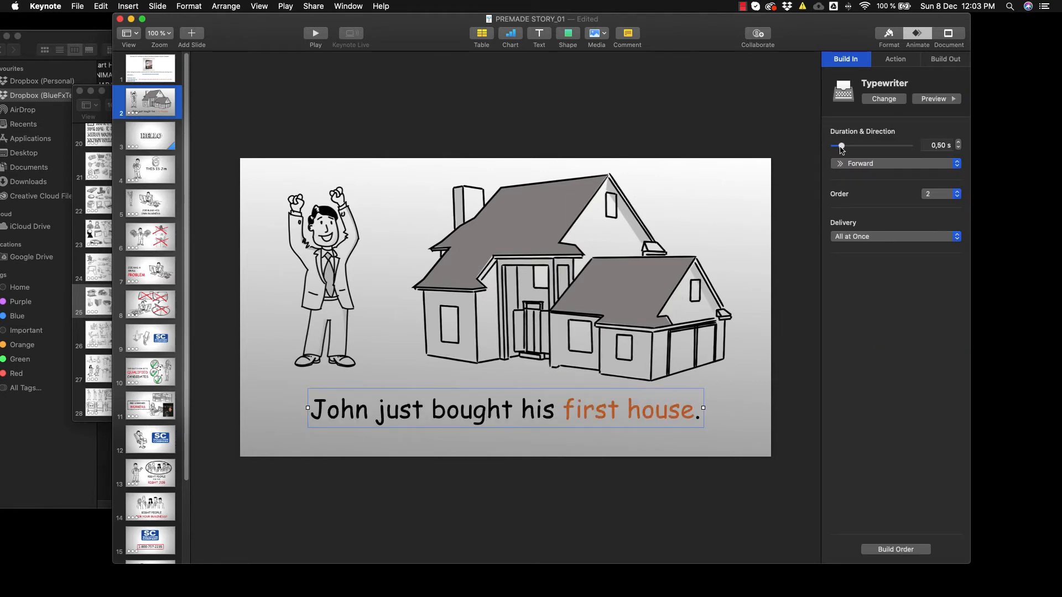
left_click(930, 100)
left_click_drag(843, 148, 846, 148)
left_click(935, 99)
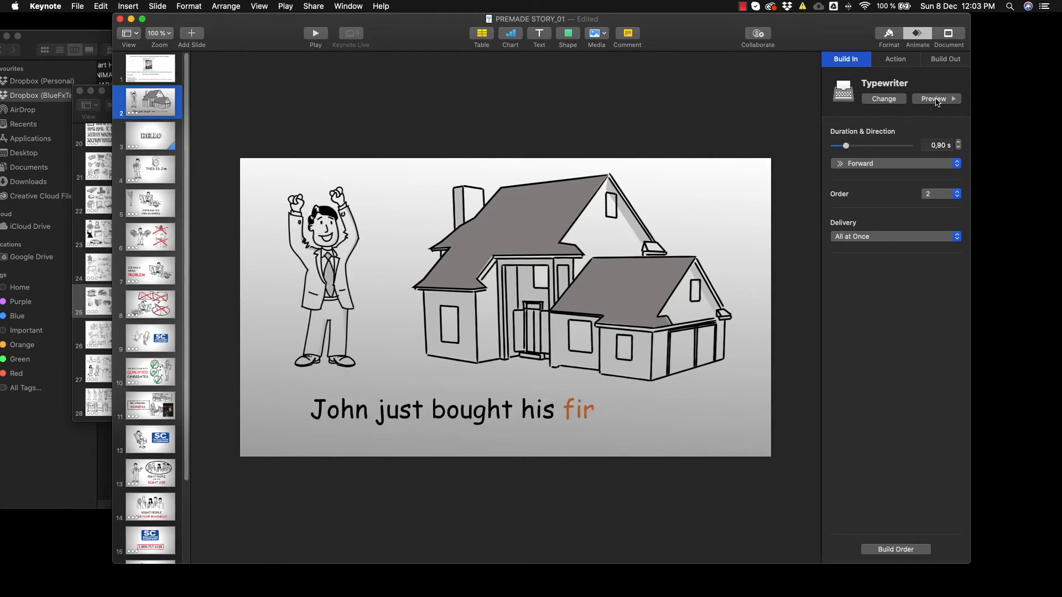
left_click(274, 186)
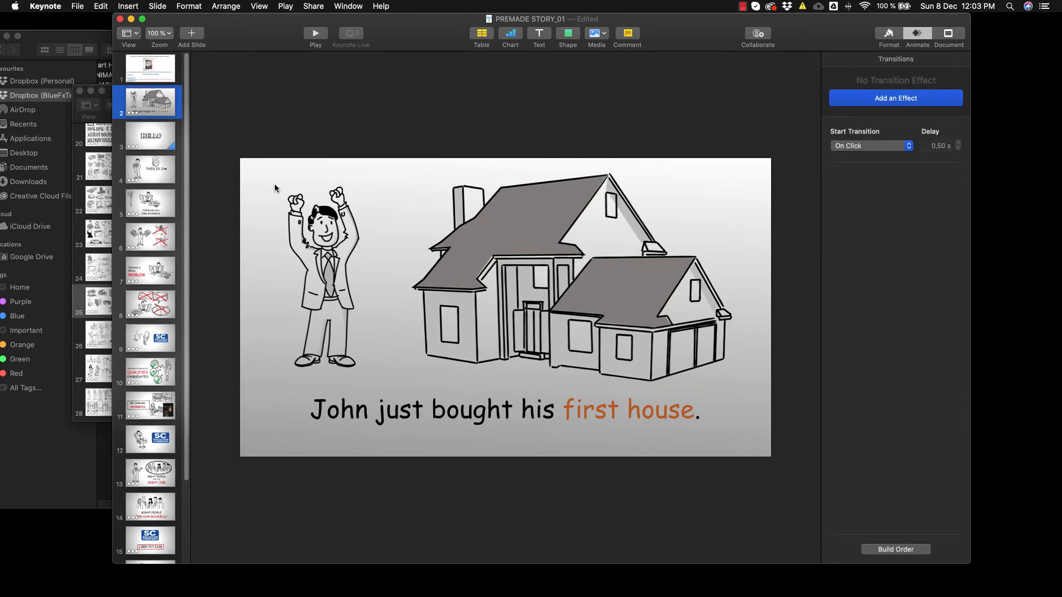
Step: Duplicate slide 2 and delete the house and the businessman from the copy
right_click(156, 109)
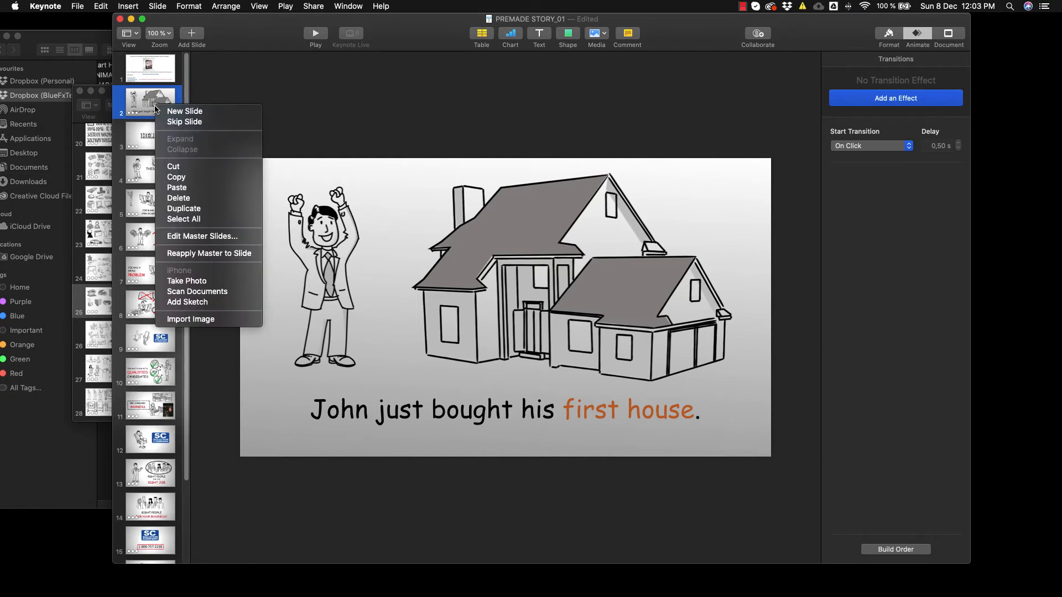
left_click(199, 209)
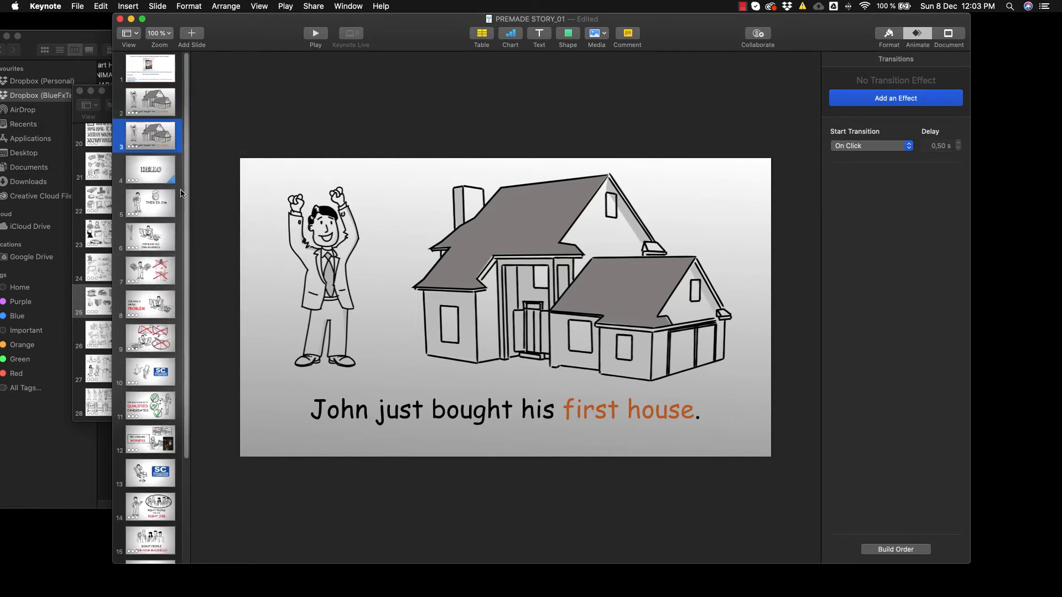
left_click(551, 250)
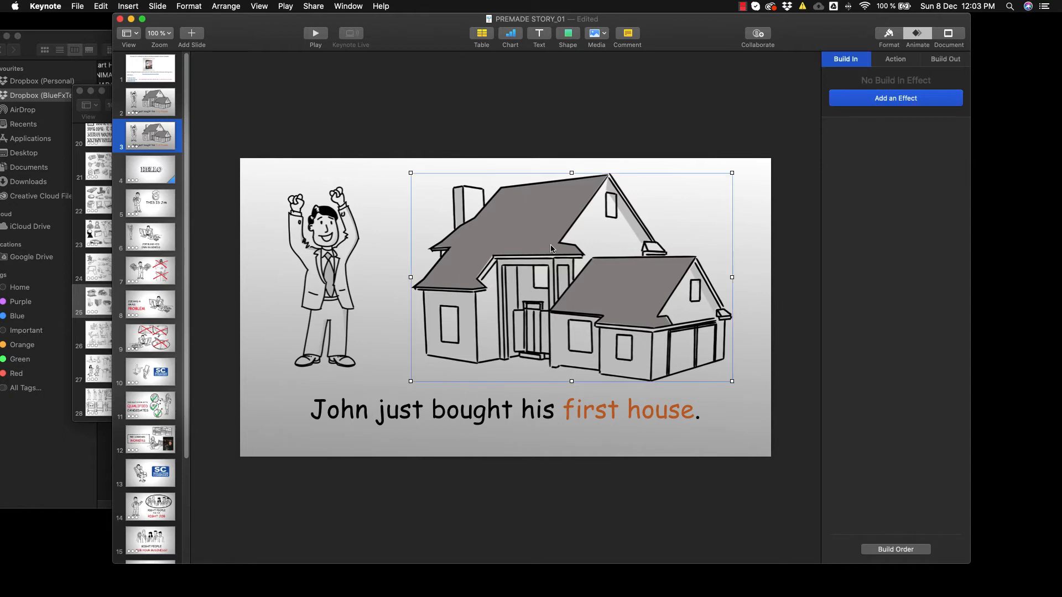
key("Delete")
left_click(324, 271)
key("Delete")
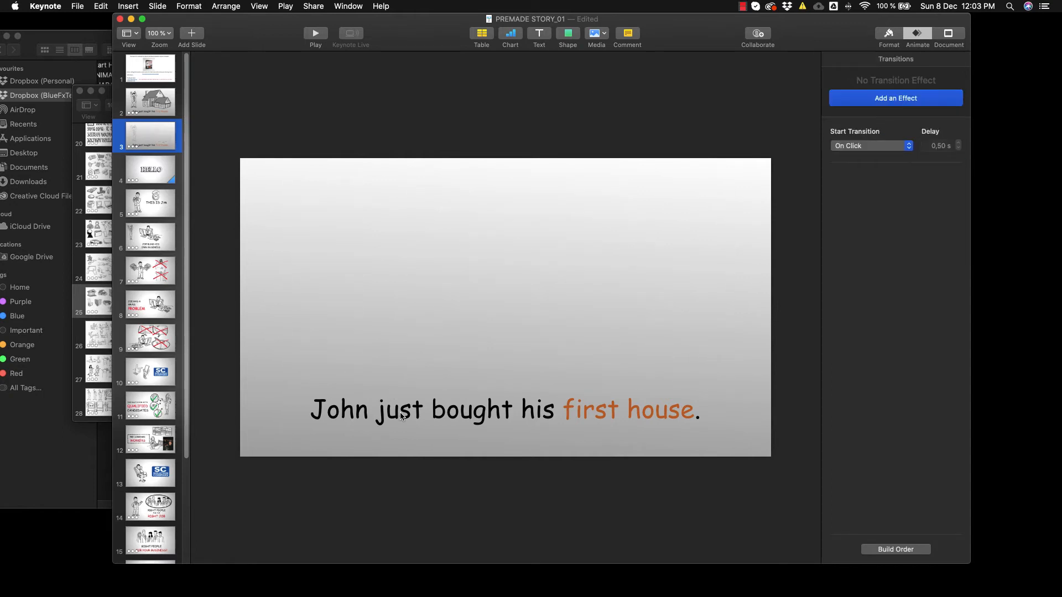
Step: Copy the seated blonde woman holding a sheet from slide 27 of the DESIGN ELEMENTS presentation
left_click(401, 415)
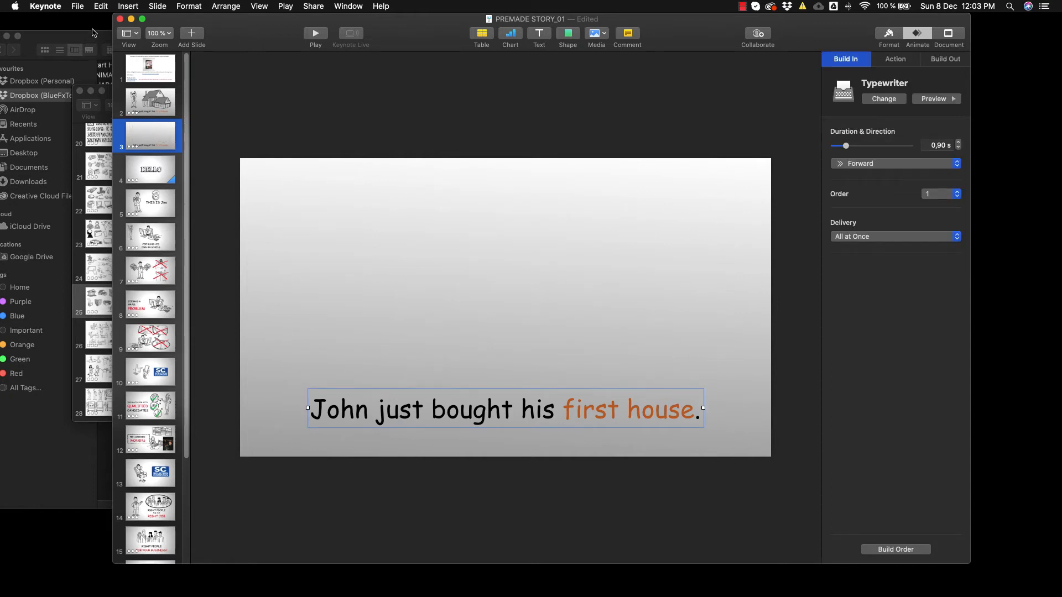
left_click(99, 103)
left_click(165, 95)
left_click_drag(180, 96, 138, 132)
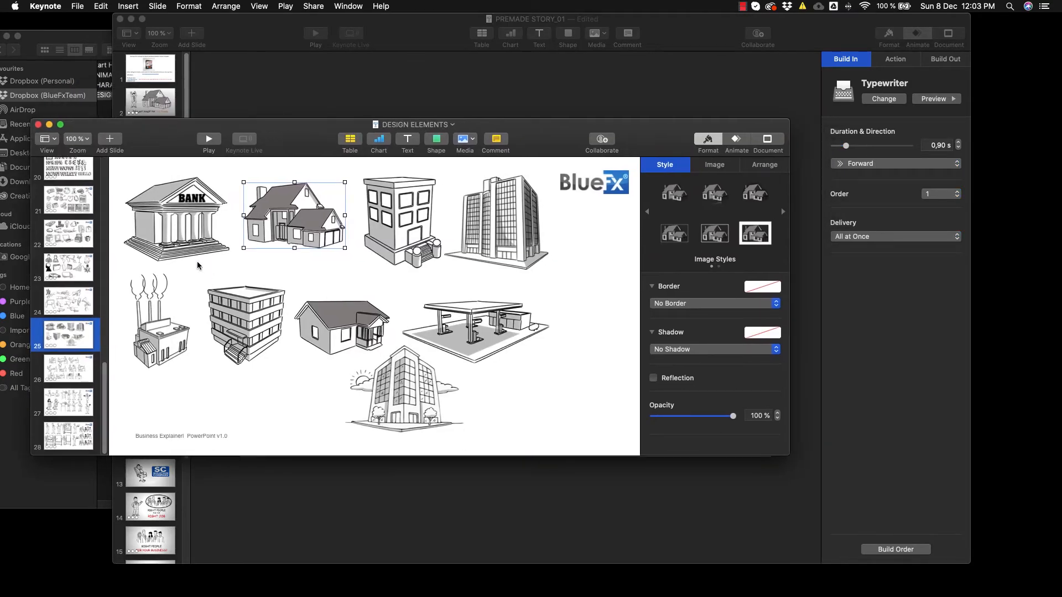
left_click(78, 380)
left_click(67, 414)
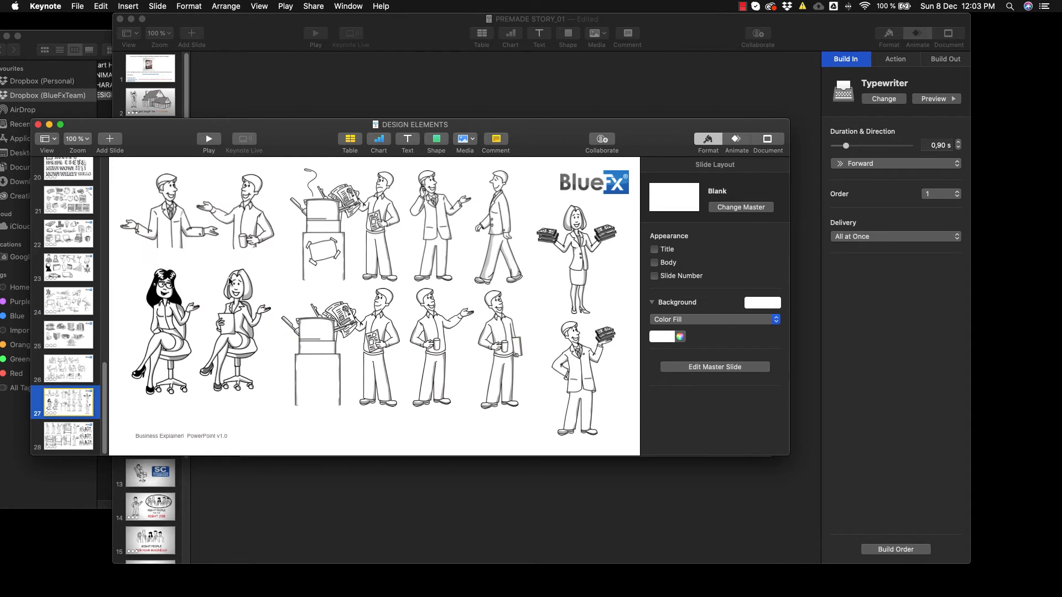
left_click(227, 297)
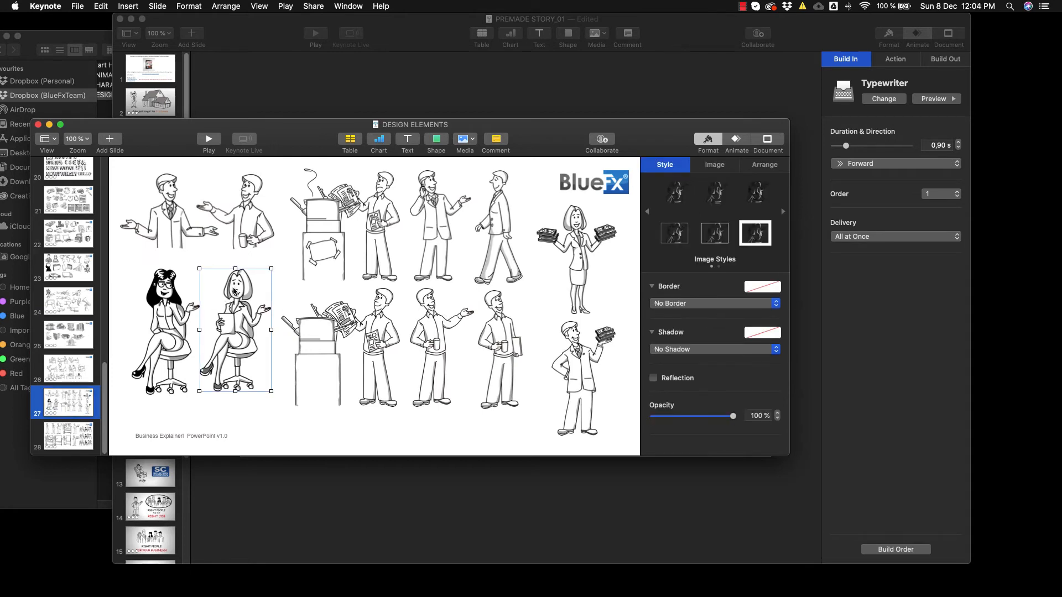
right_click(240, 286)
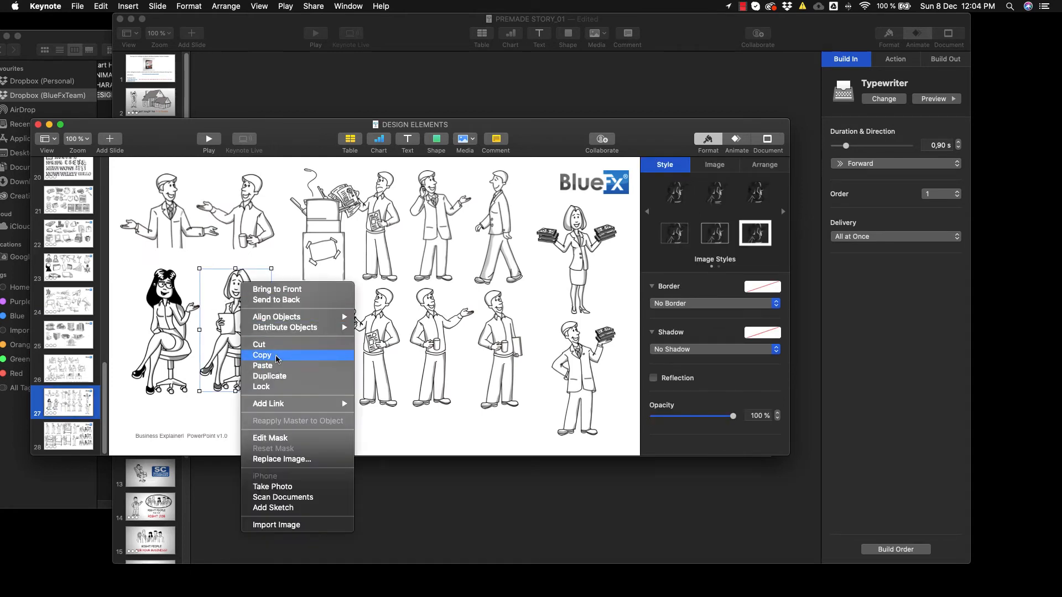
key("Return")
Step: Paste the seated woman onto slide 3 of PREMADE STORY_01, enlarge her and place her above the start of the caption
left_click(273, 29)
right_click(306, 250)
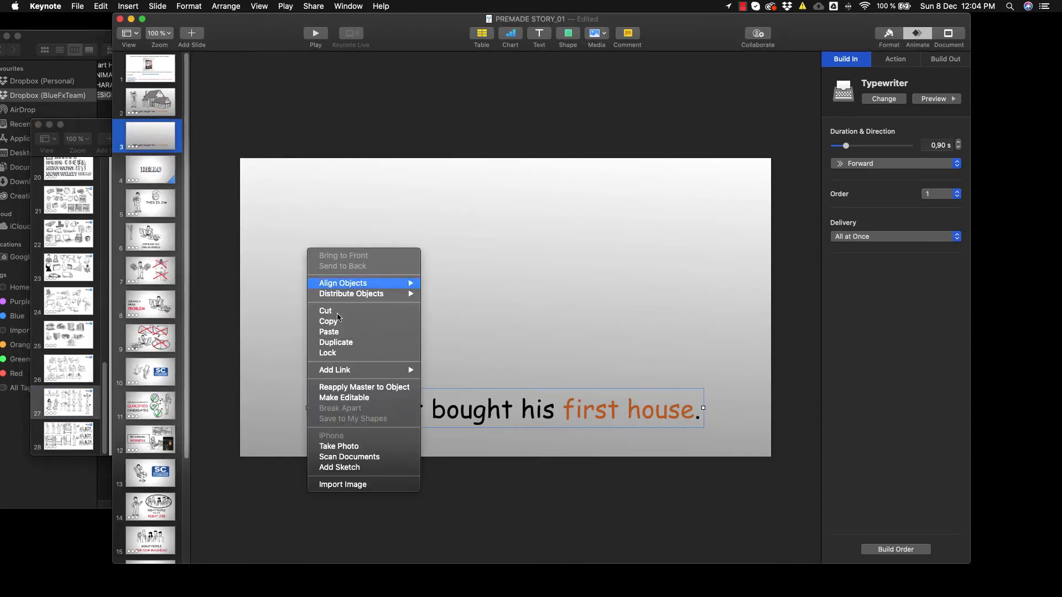
left_click(329, 332)
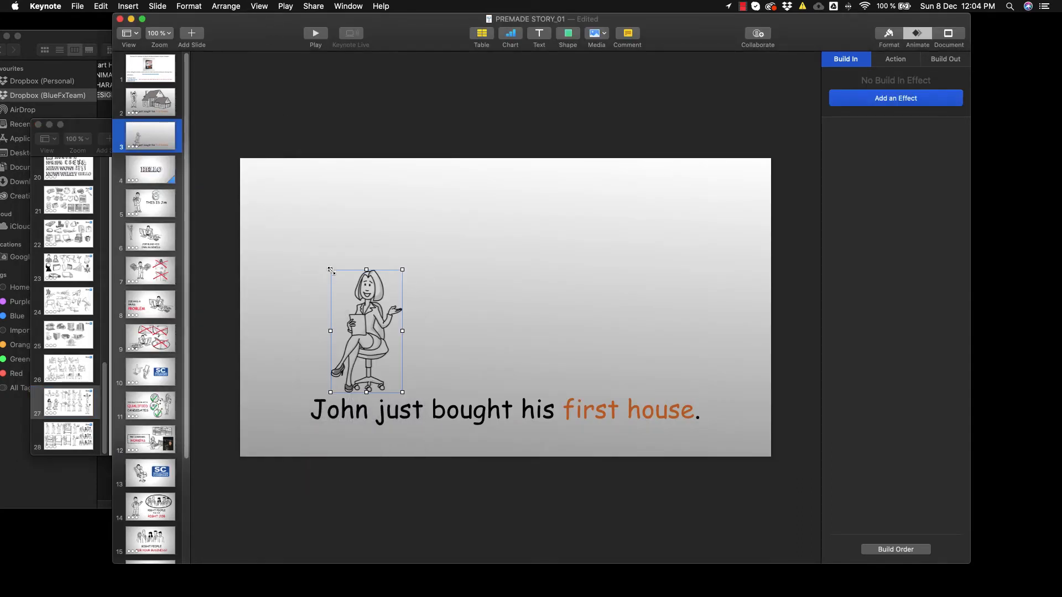
left_click_drag(331, 269, 278, 212)
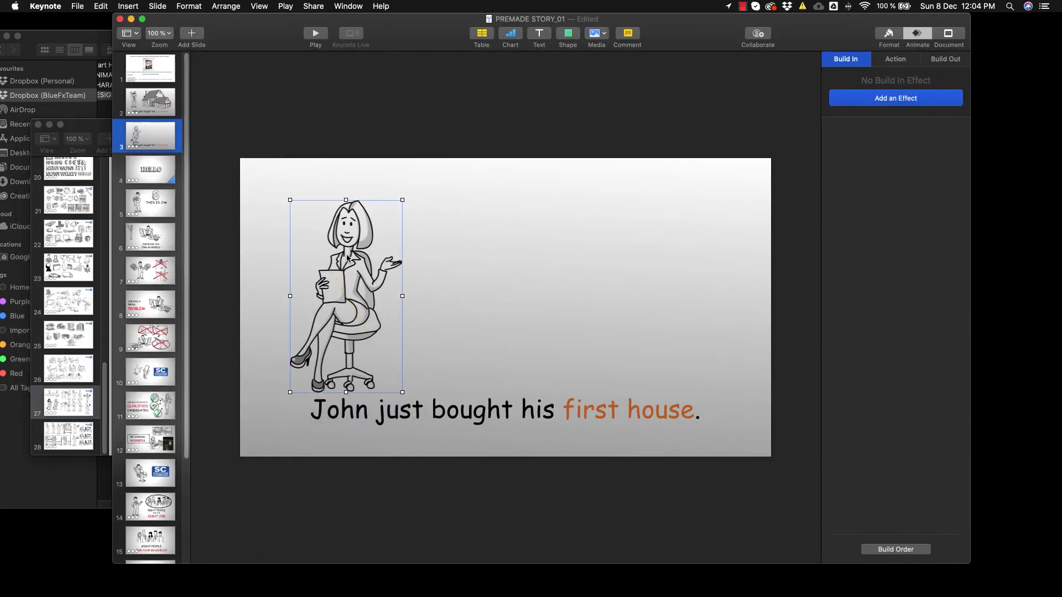
left_click_drag(347, 257, 365, 242)
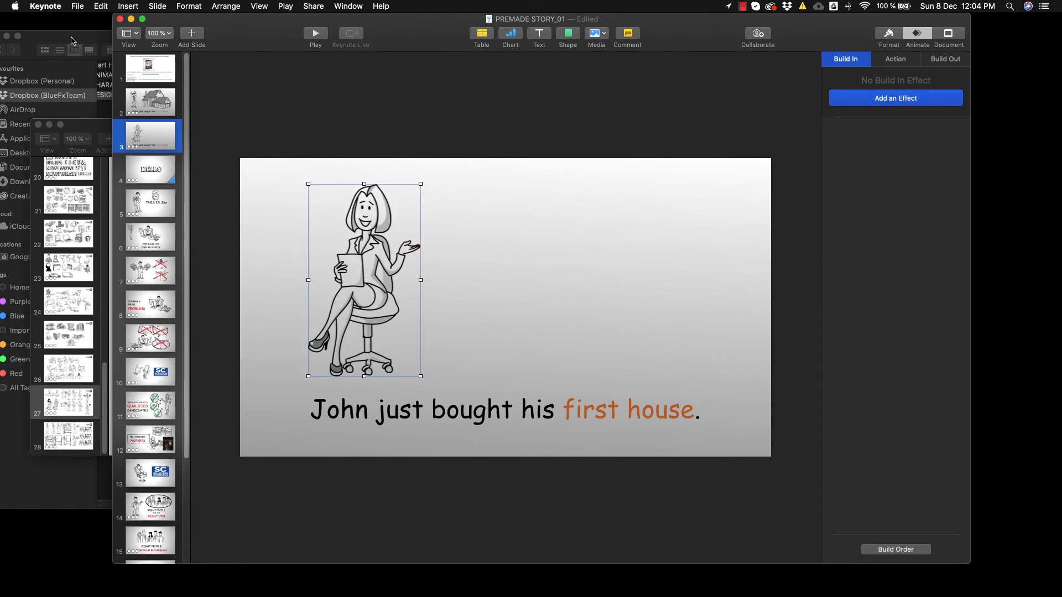
Step: Move the DESIGN ELEMENTS window out of the way, switch to Finder and open the ANIMATED presentation from the Keynote Project folder
left_click(91, 129)
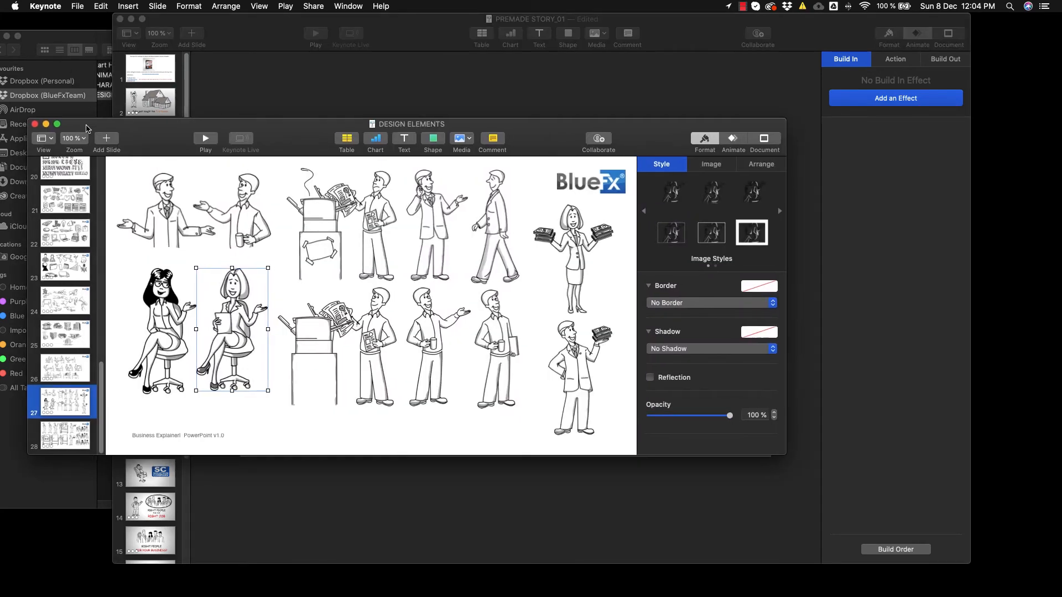
left_click_drag(90, 130, 90, 278)
left_click(69, 44)
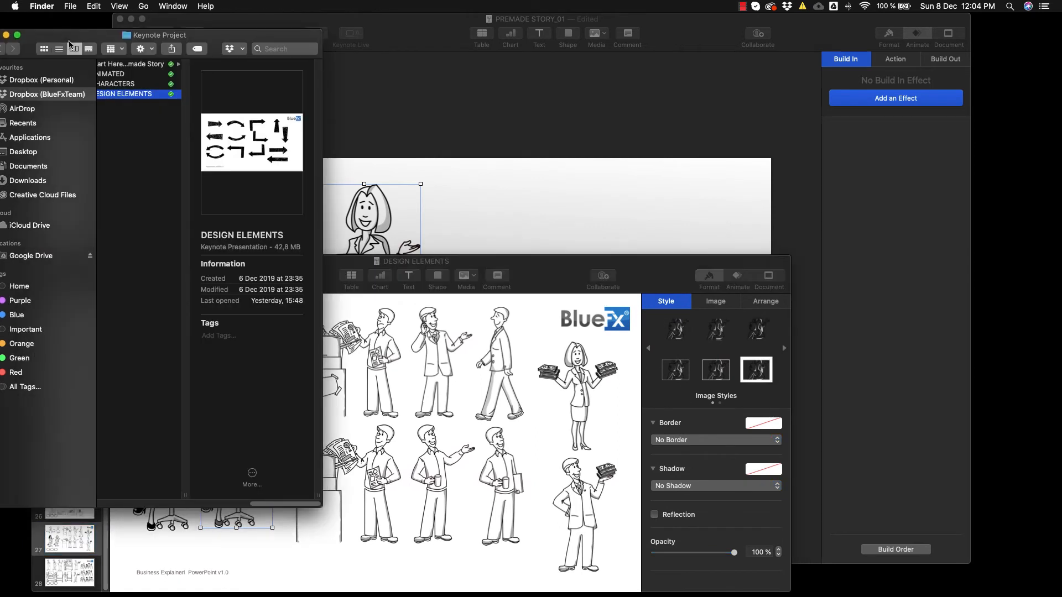
left_click_drag(69, 45, 122, 43)
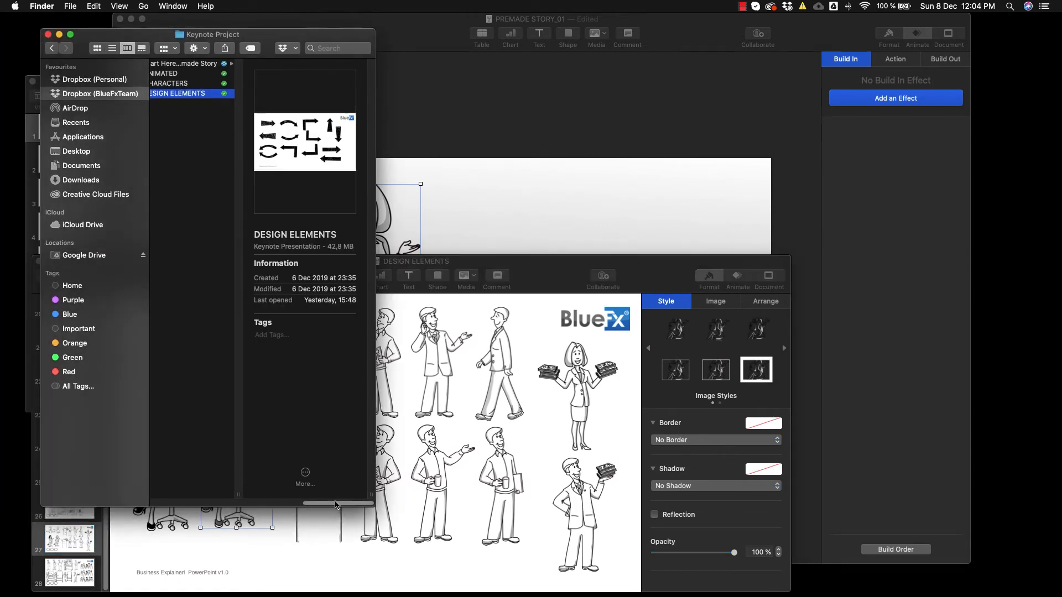
left_click_drag(334, 501, 310, 502)
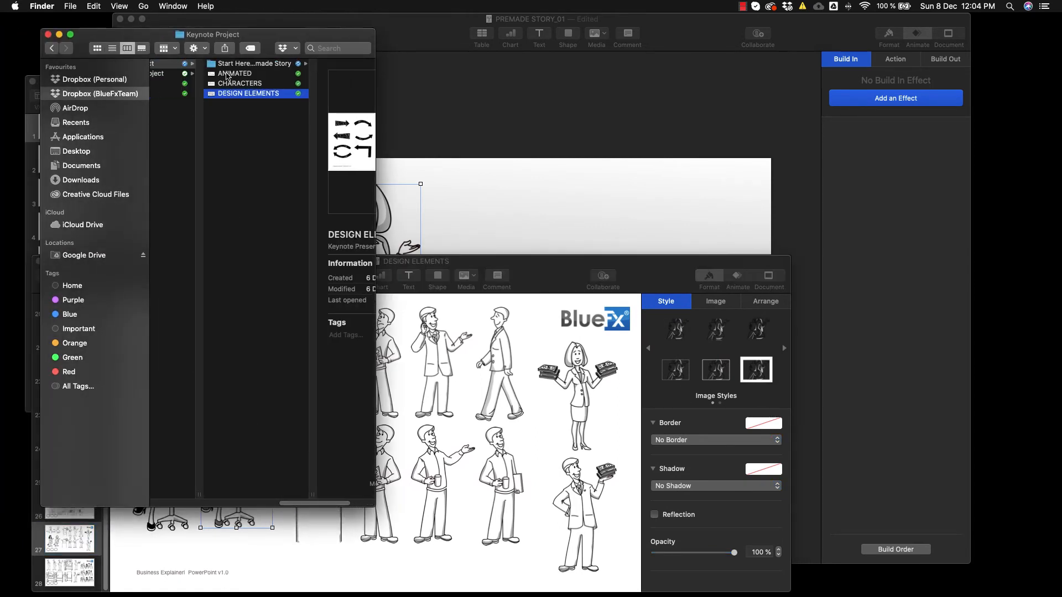
left_click(227, 75)
double_click(173, 75)
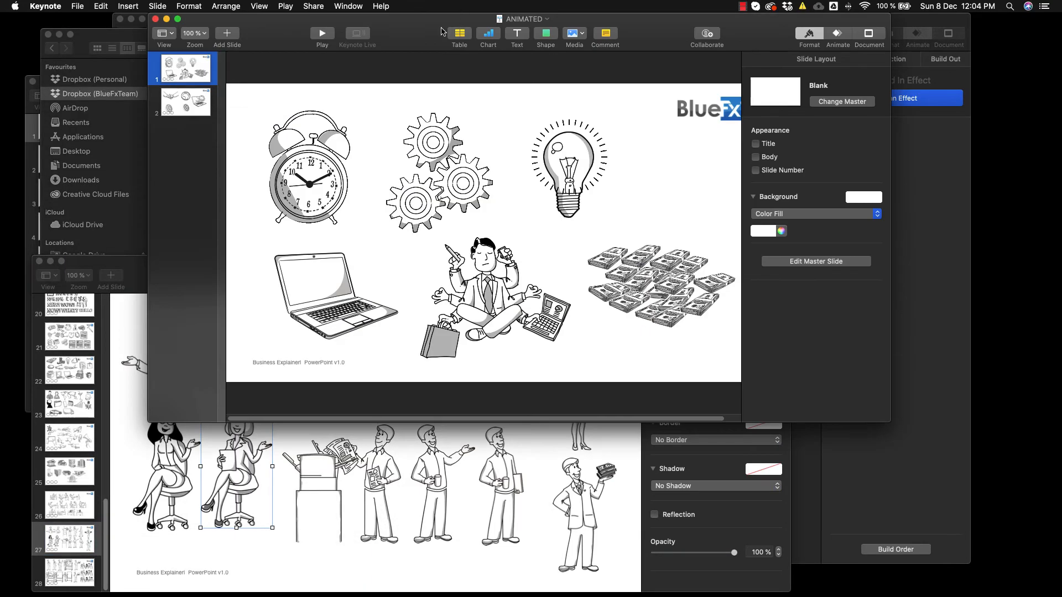
Step: Reposition the ANIMATED window, play its first slide as a slideshow to see the animated illustrations, and exit the slideshow
left_click_drag(428, 33, 329, 58)
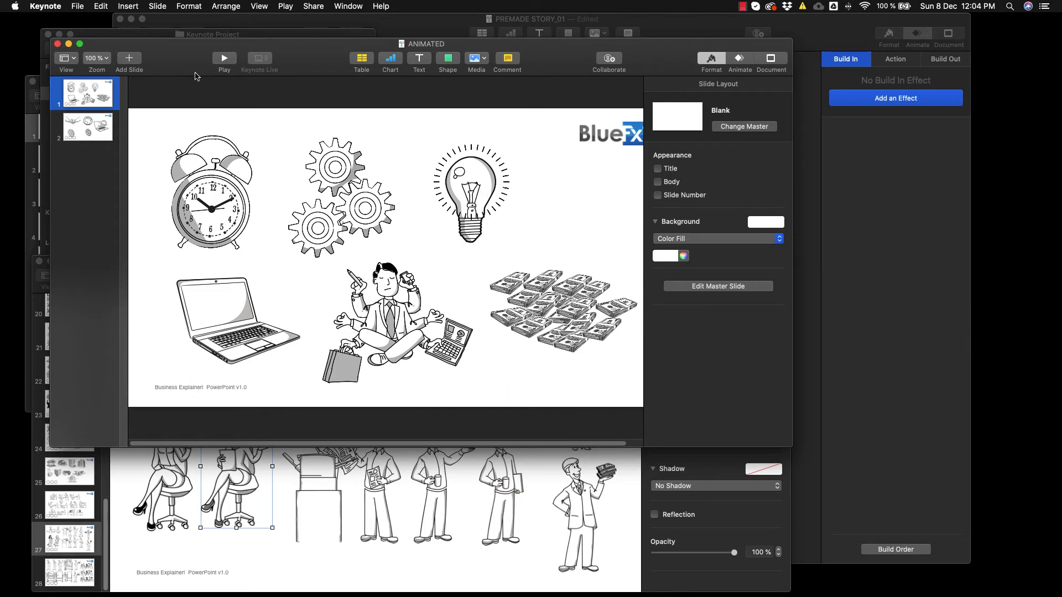
left_click(221, 61)
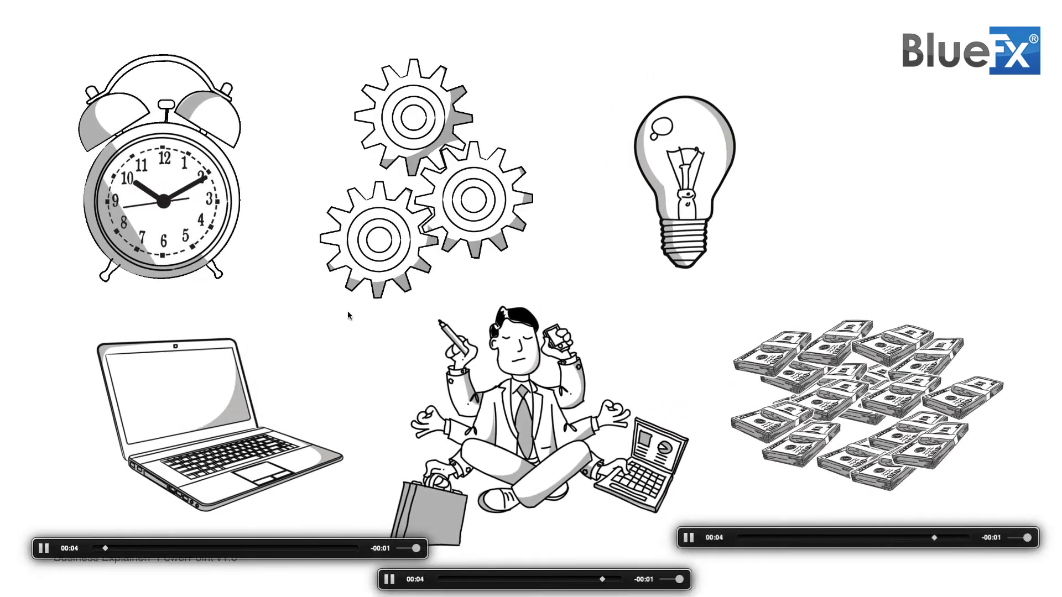
key("Escape")
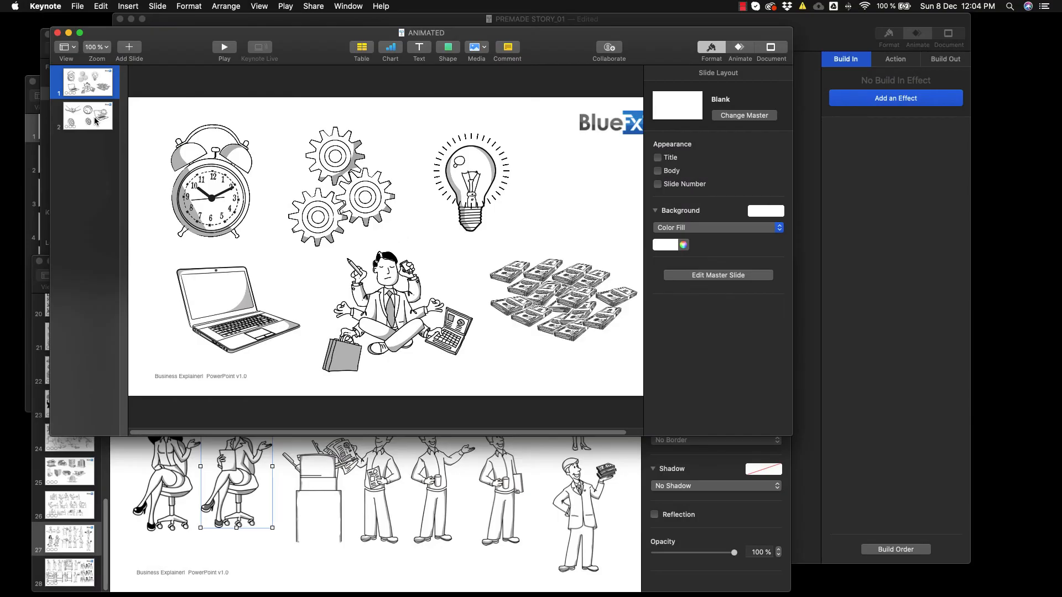
Step: Play the globe movie and the laptop movie on slide 2 of the ANIMATED presentation
left_click(96, 121)
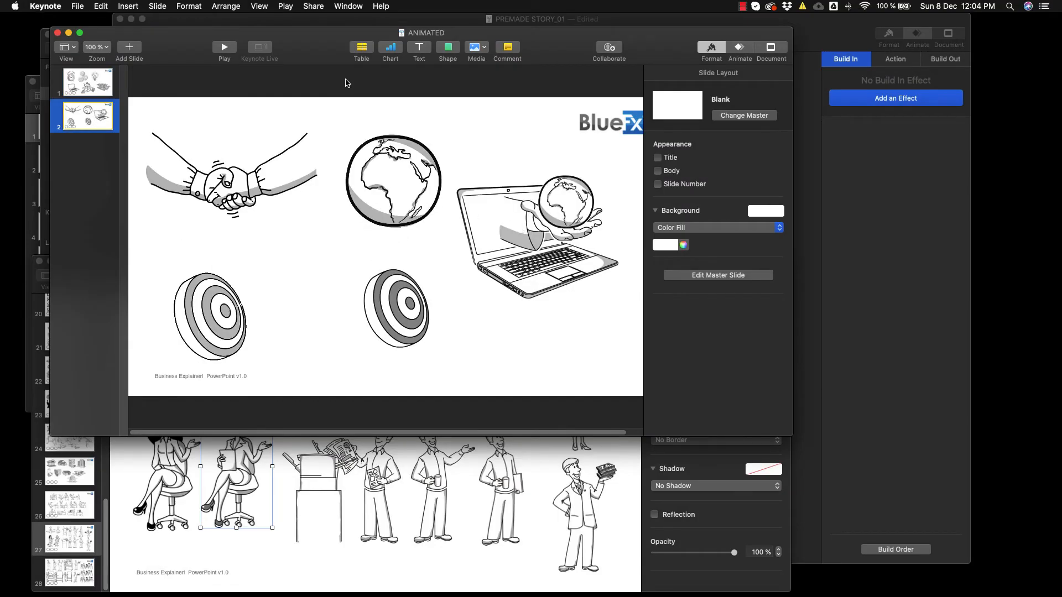
left_click(418, 171)
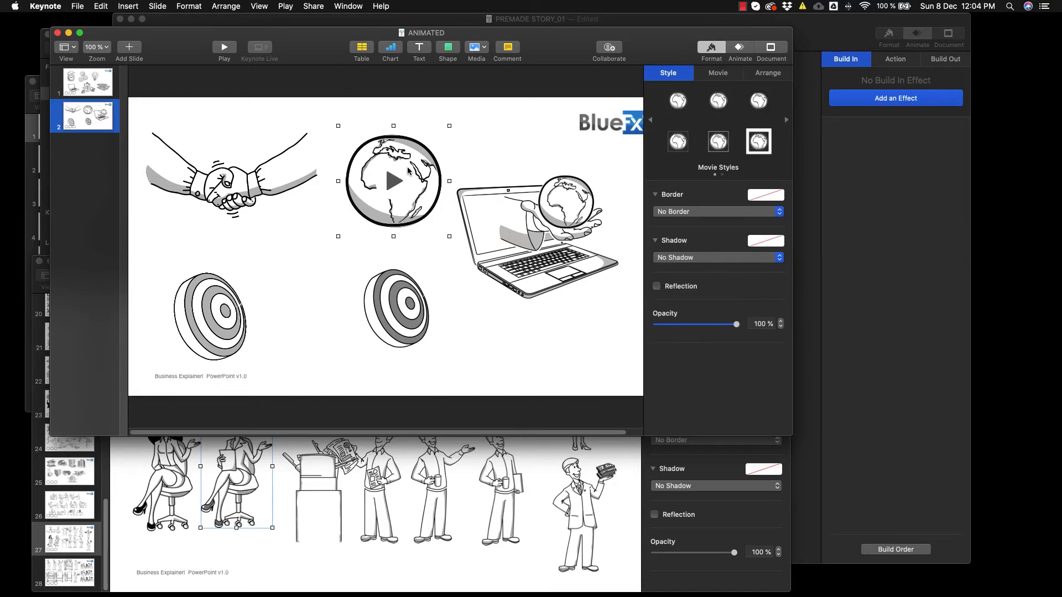
left_click(387, 193)
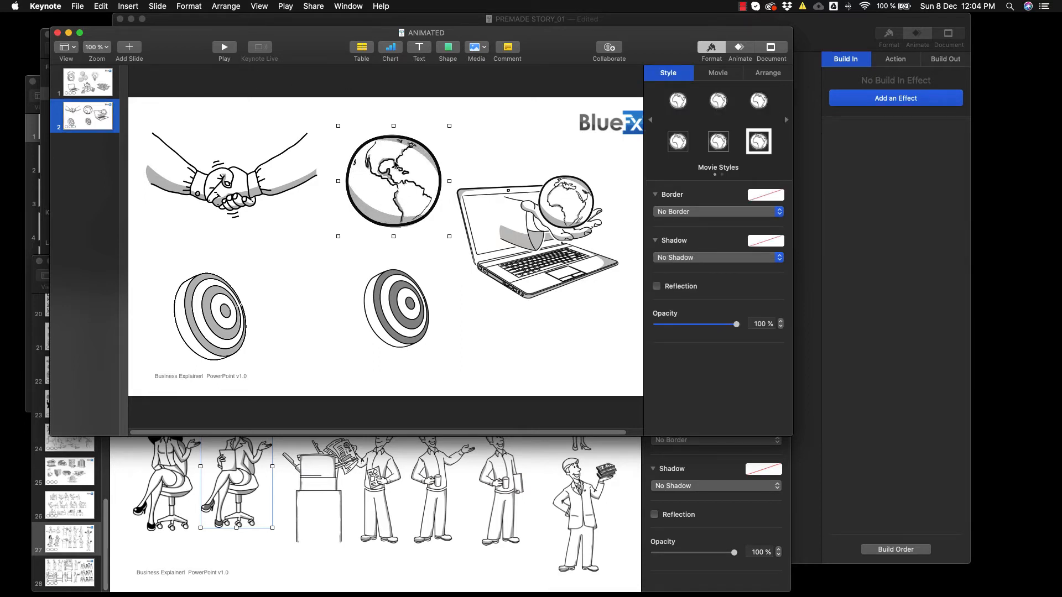
left_click(535, 217)
left_click(529, 241)
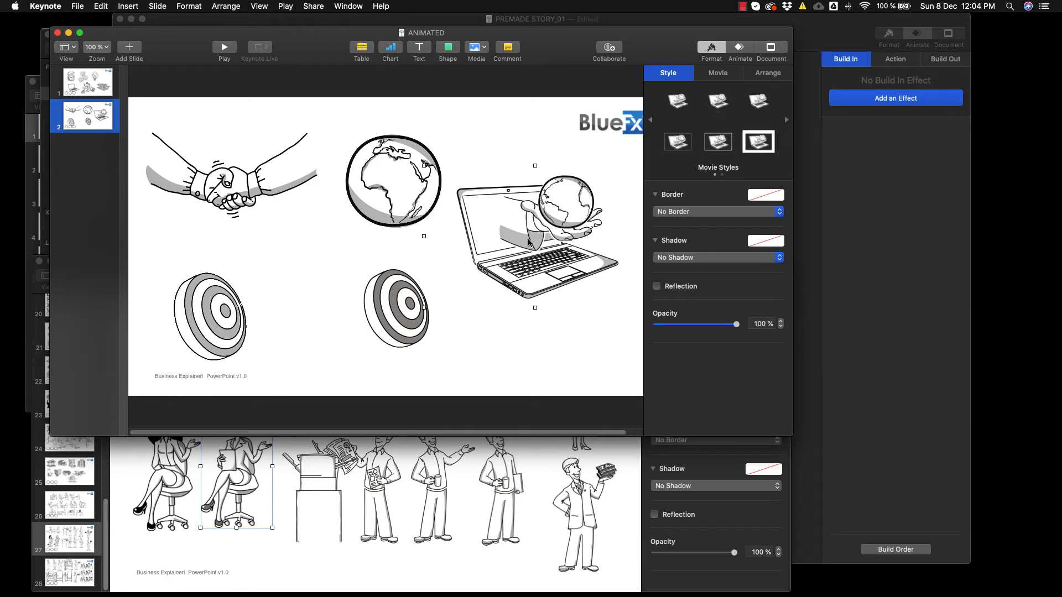
Step: Copy the globe movie from slide 2 of the ANIMATED presentation and paste it onto slide 3 of PREMADE STORY_01
left_click(392, 182)
right_click(391, 183)
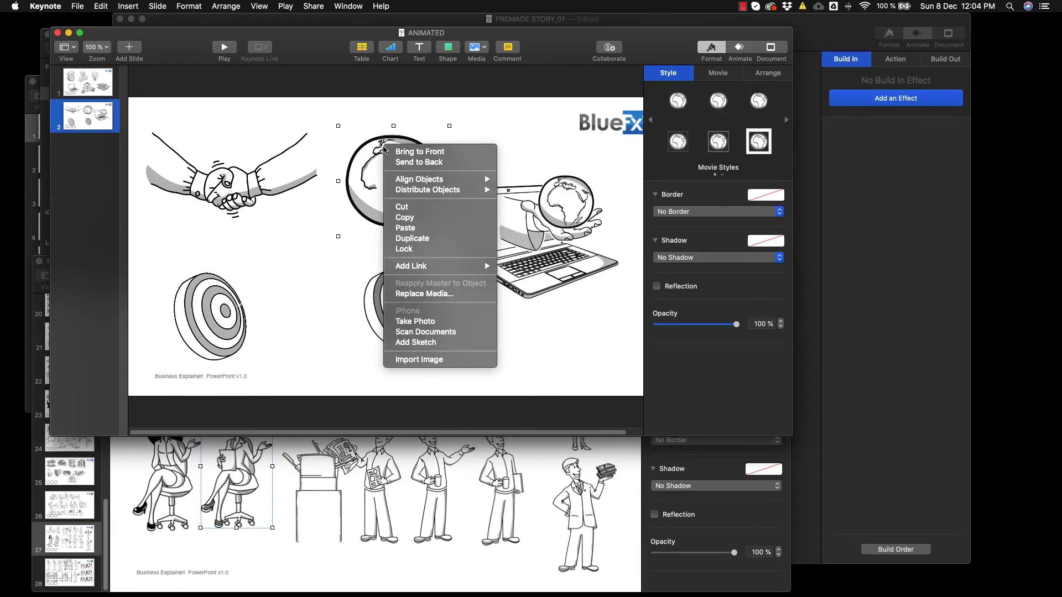
left_click(423, 218)
left_click(863, 408)
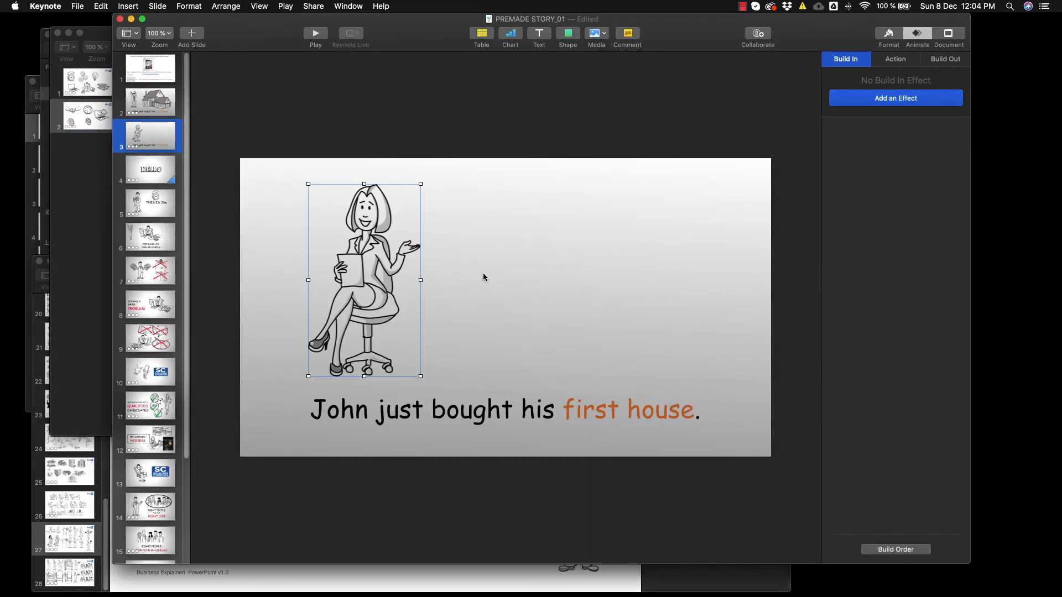
right_click(483, 274)
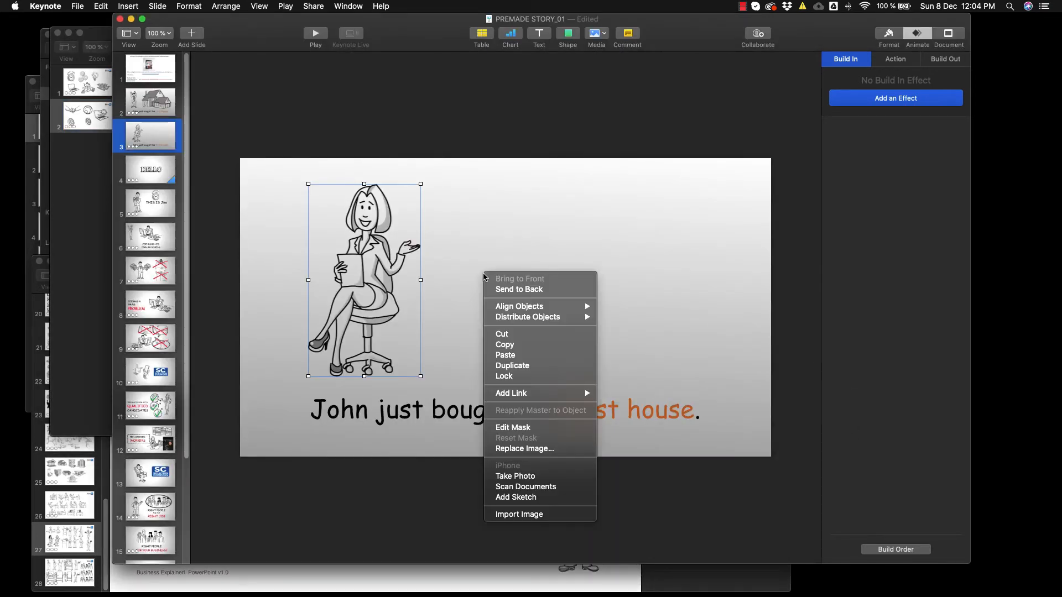
left_click(505, 355)
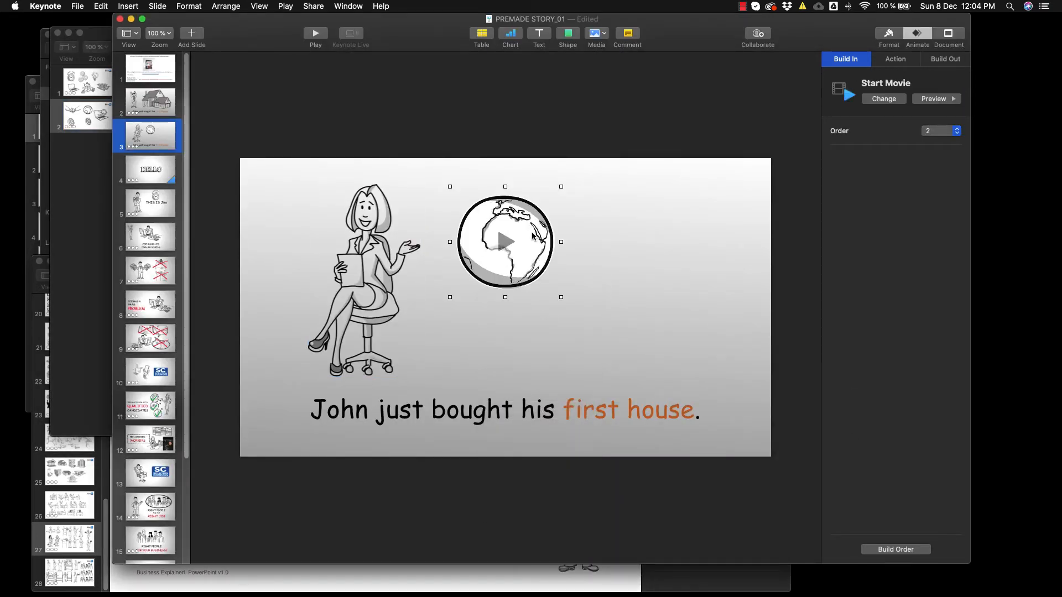
Step: Enlarge the pasted globe to nearly the seated woman's height and place it beside her above the caption
left_click(636, 277)
left_click(506, 249)
left_click_drag(561, 297, 660, 396)
left_click_drag(555, 310, 575, 291)
Step: Reword the slide 3 caption as a woman's first name followed by "wants to travel."
left_click(375, 412)
double_click(343, 410)
type("Jane")
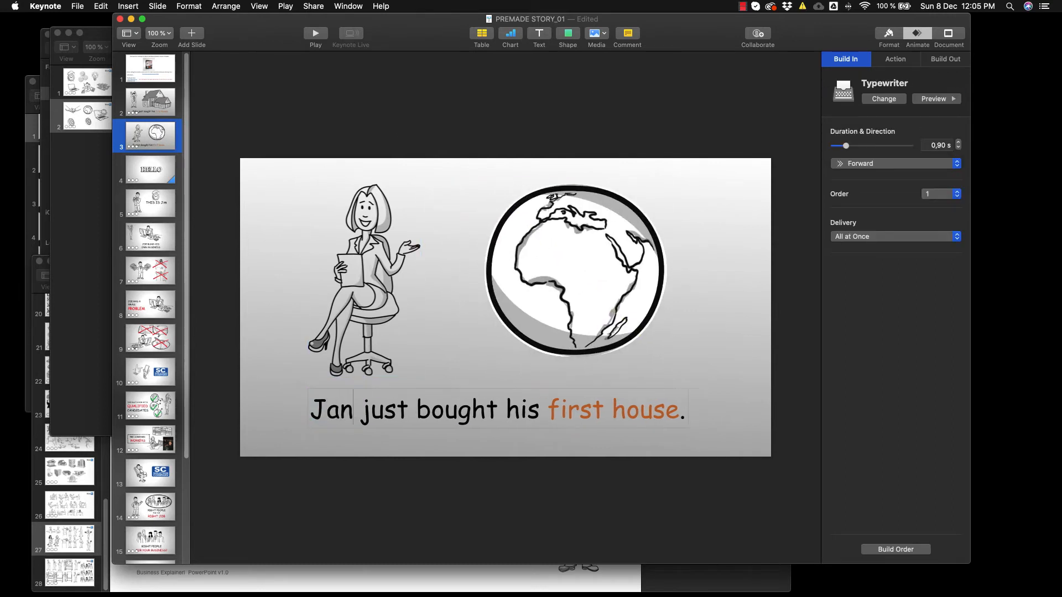
left_click_drag(376, 409, 698, 409)
type("wants to travel.")
left_click(575, 269)
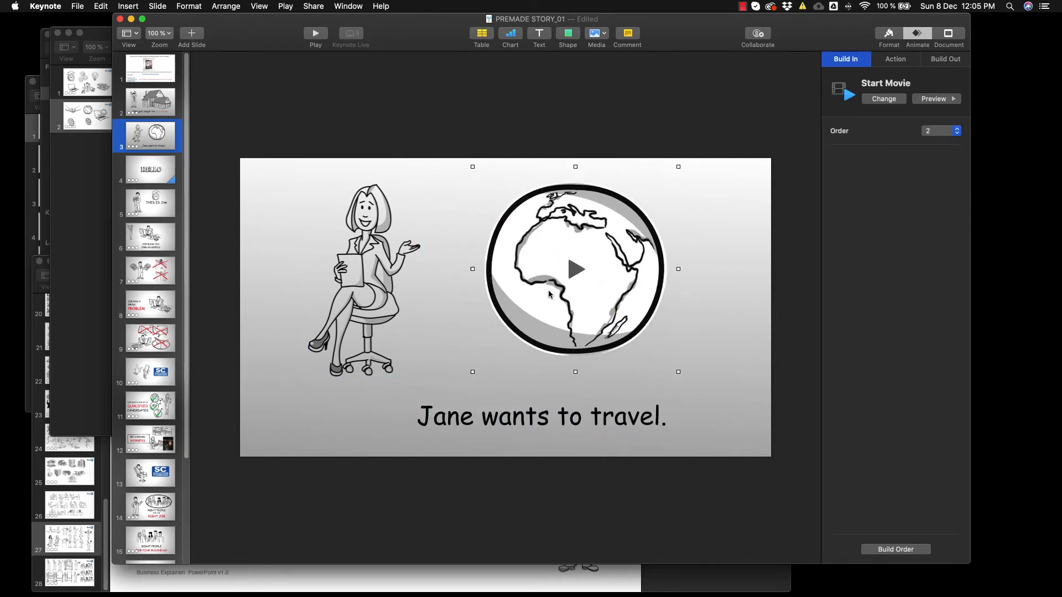
Step: Add the Fade and Move build-in effect to the seated woman
left_click(386, 250)
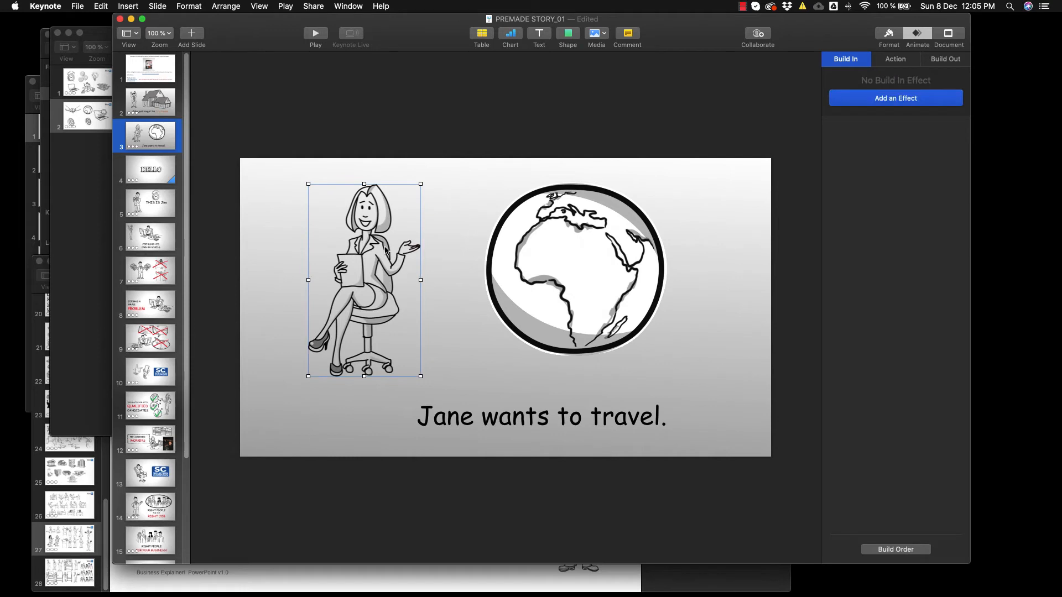
left_click(887, 99)
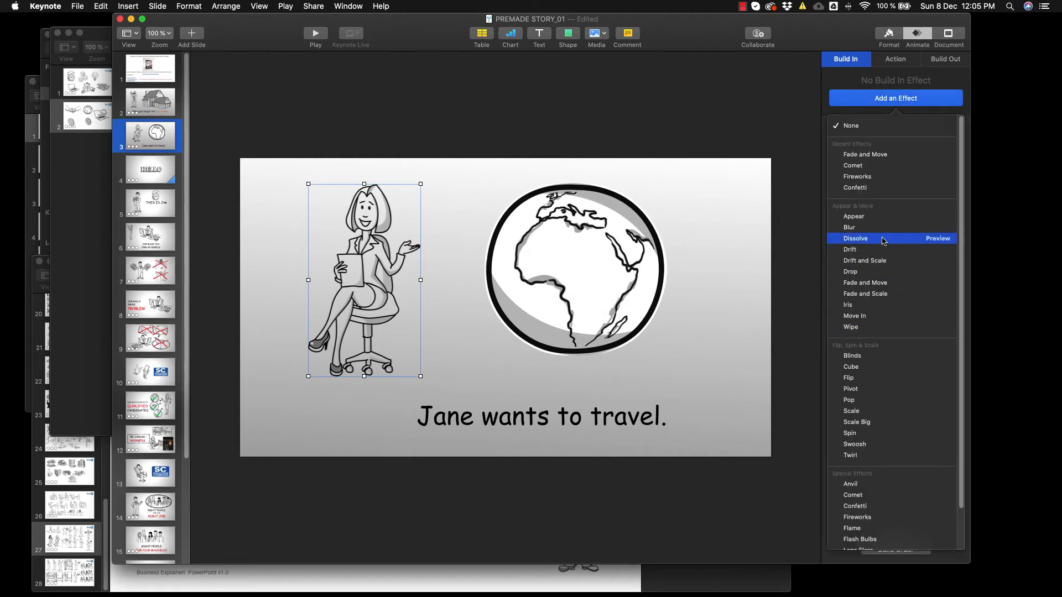
left_click(883, 282)
Step: Set the globe movie's build-in order to 1
left_click(566, 276)
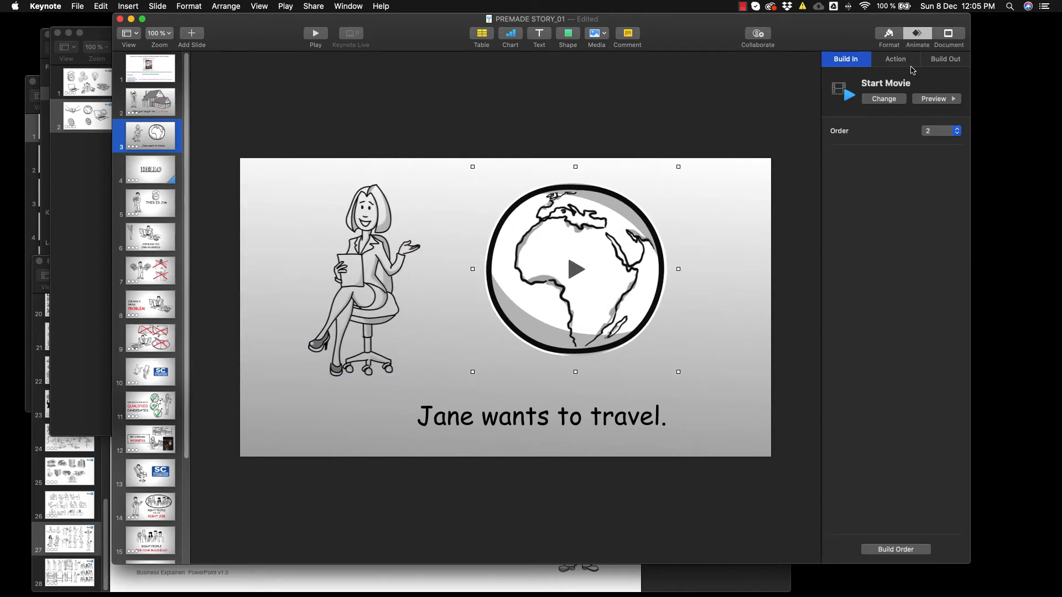
left_click(934, 137)
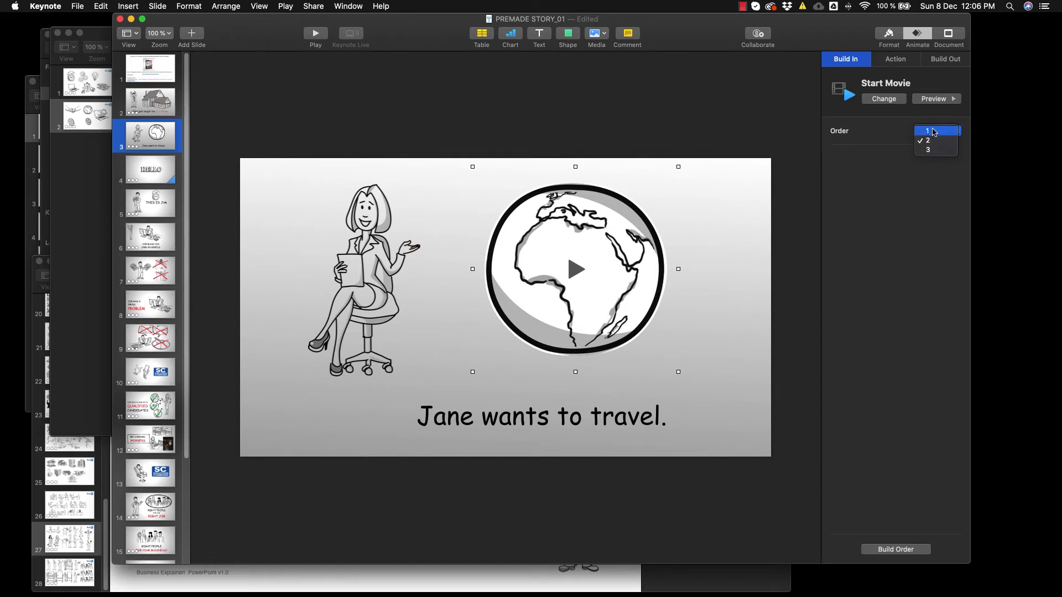
left_click(934, 132)
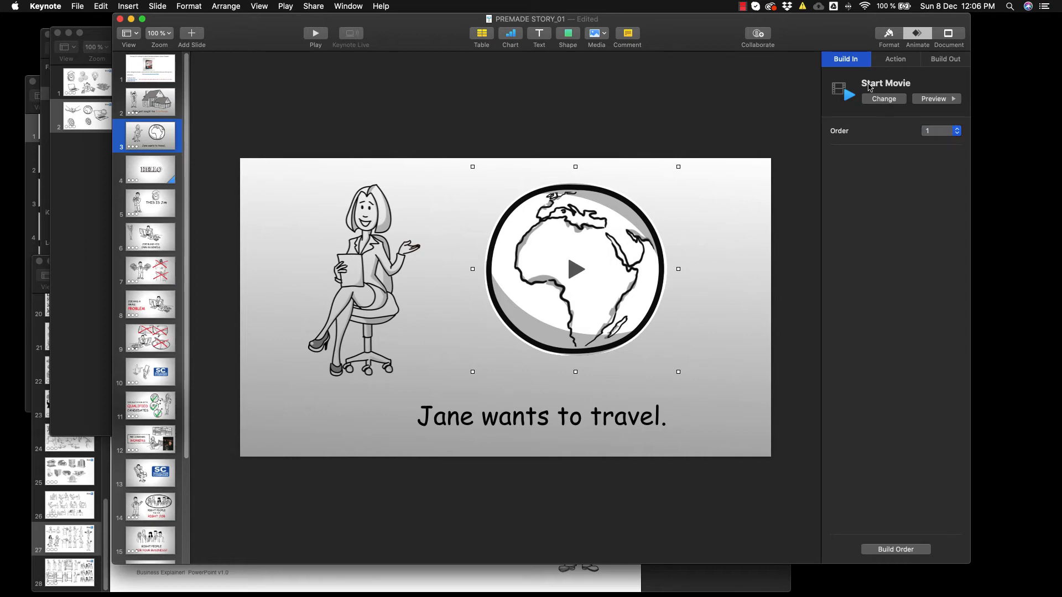
Step: Preview Fade and Move on the globe, apply it in place of Start Movie and set its direction to Top to Bottom
left_click(879, 99)
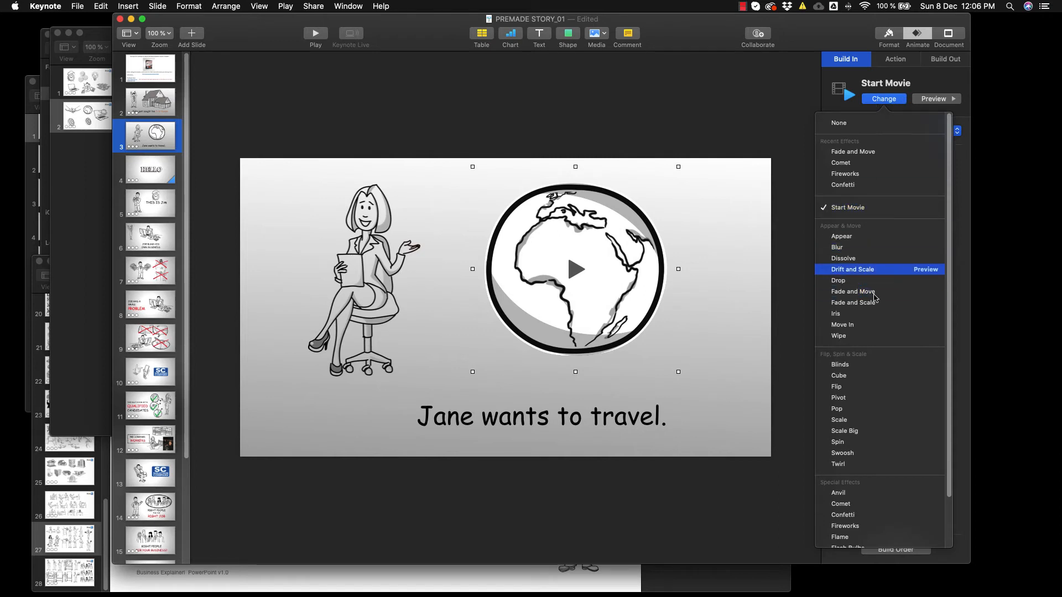
left_click(923, 292)
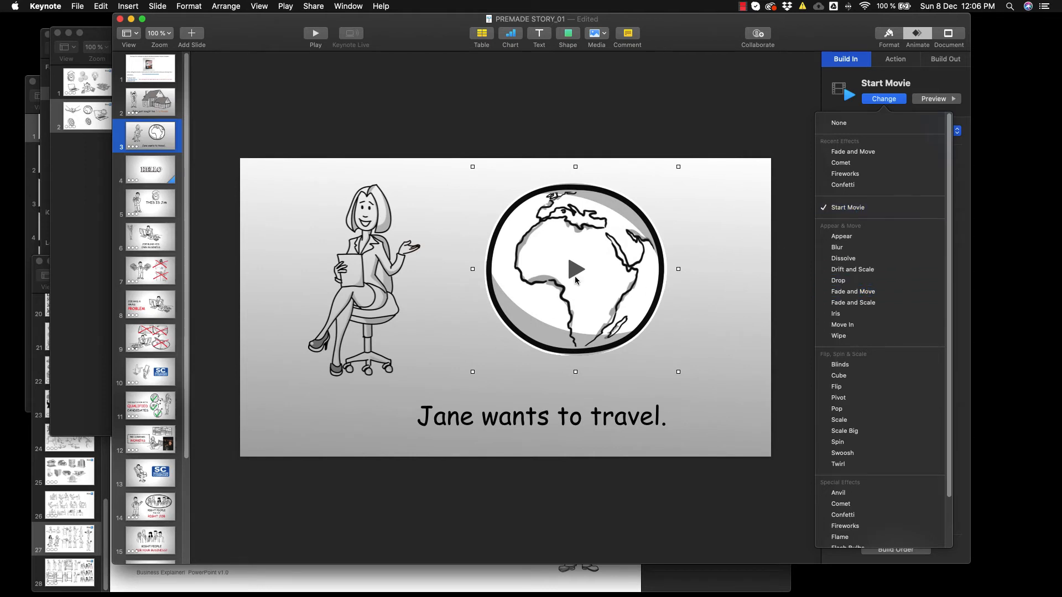
left_click(575, 276)
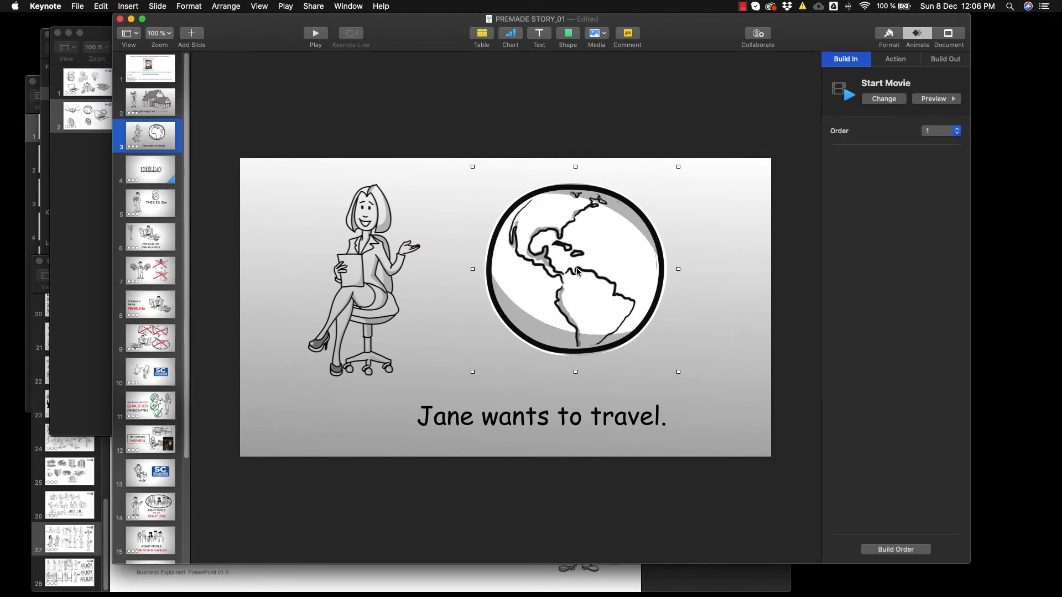
left_click(896, 100)
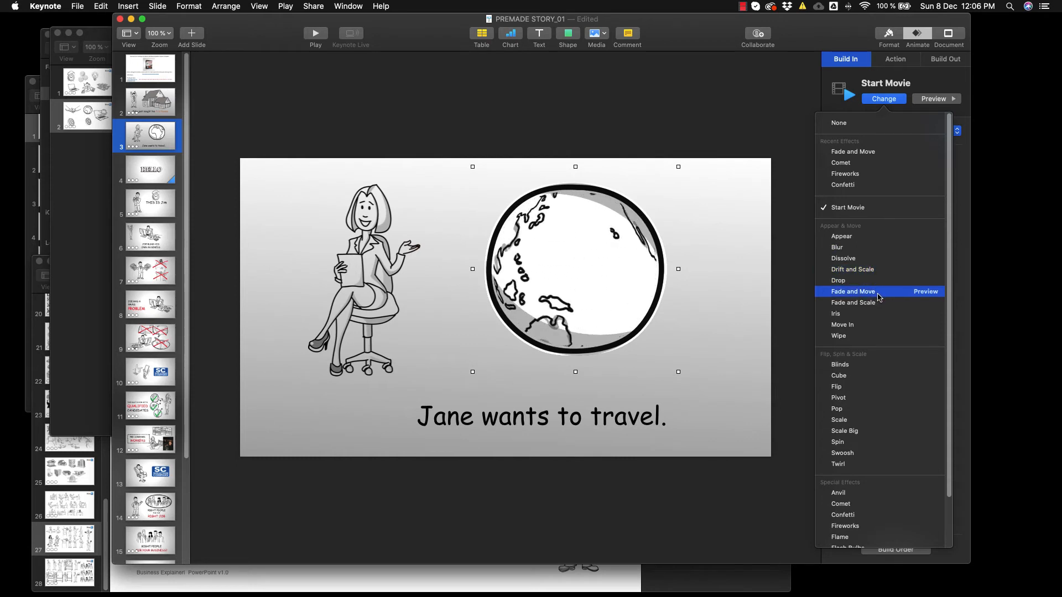
left_click(853, 291)
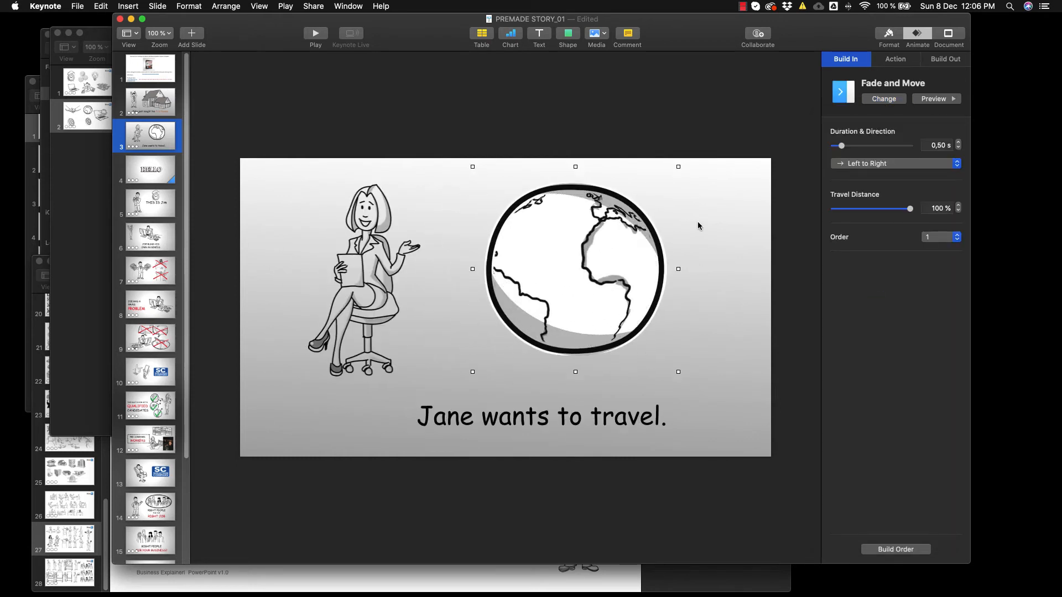
left_click(887, 169)
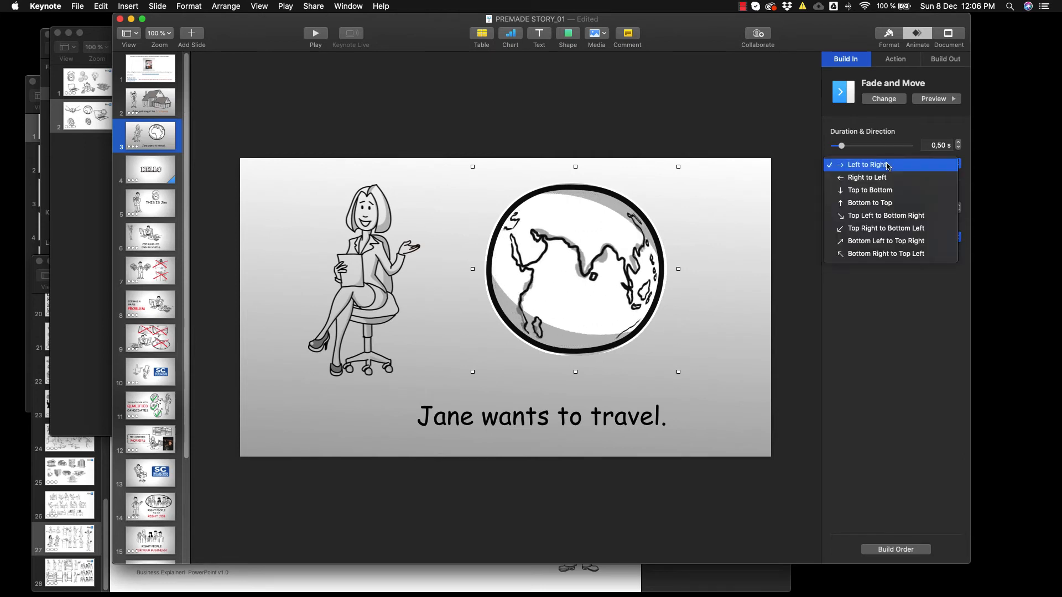
left_click(879, 189)
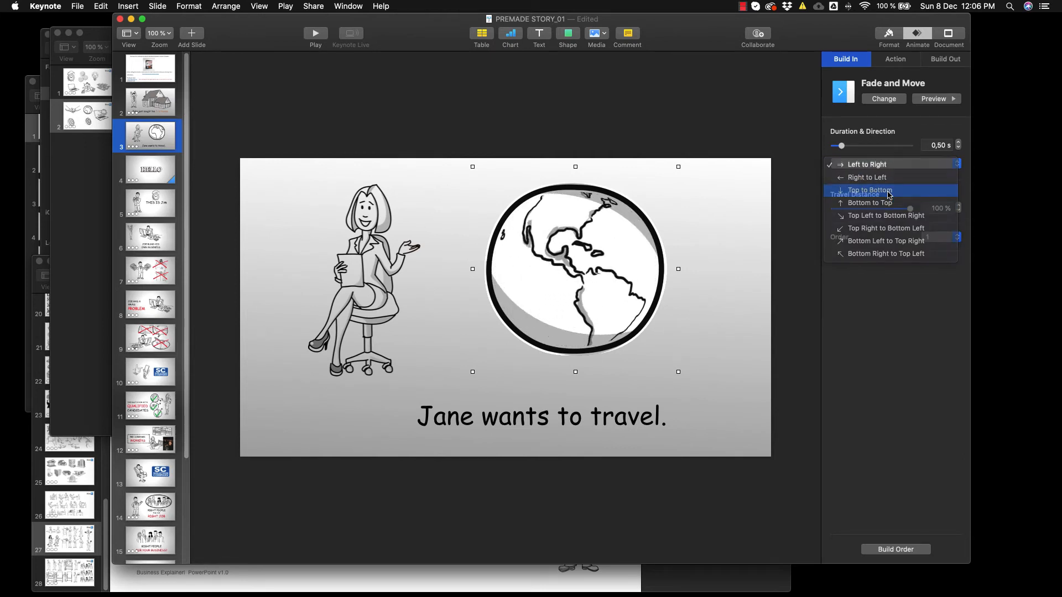
Step: Play slide 3 as a slideshow to check its build-in effects, and exit the slideshow
left_click(286, 194)
left_click(313, 34)
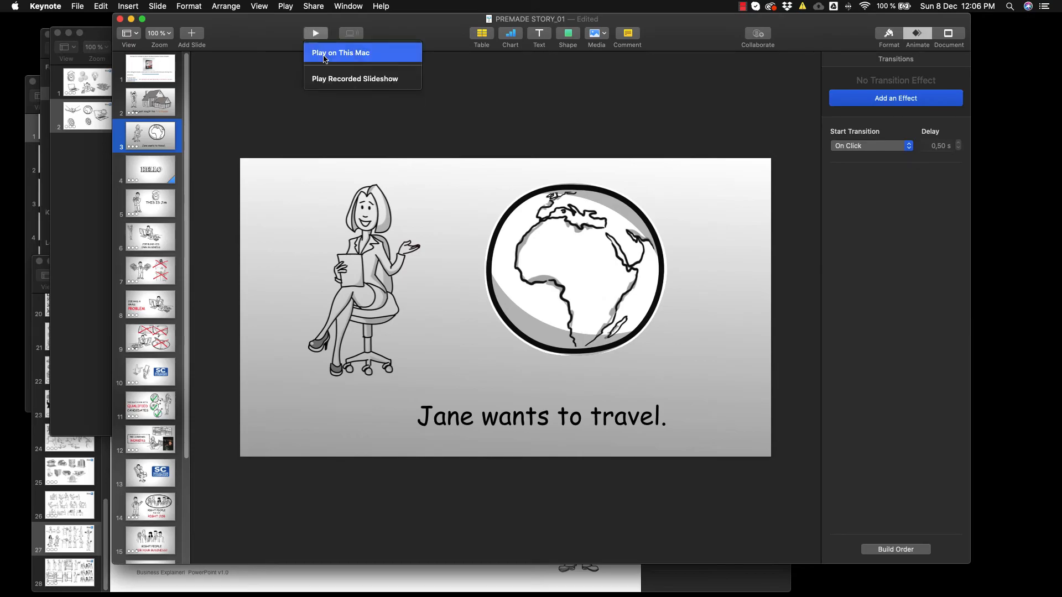
left_click(332, 52)
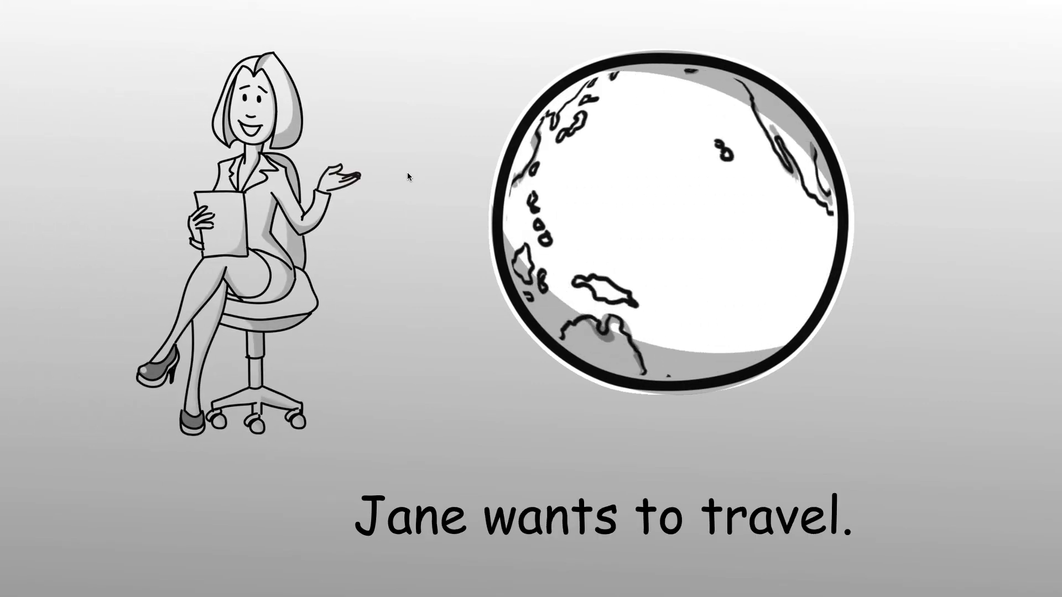
mouse_move(474, 142)
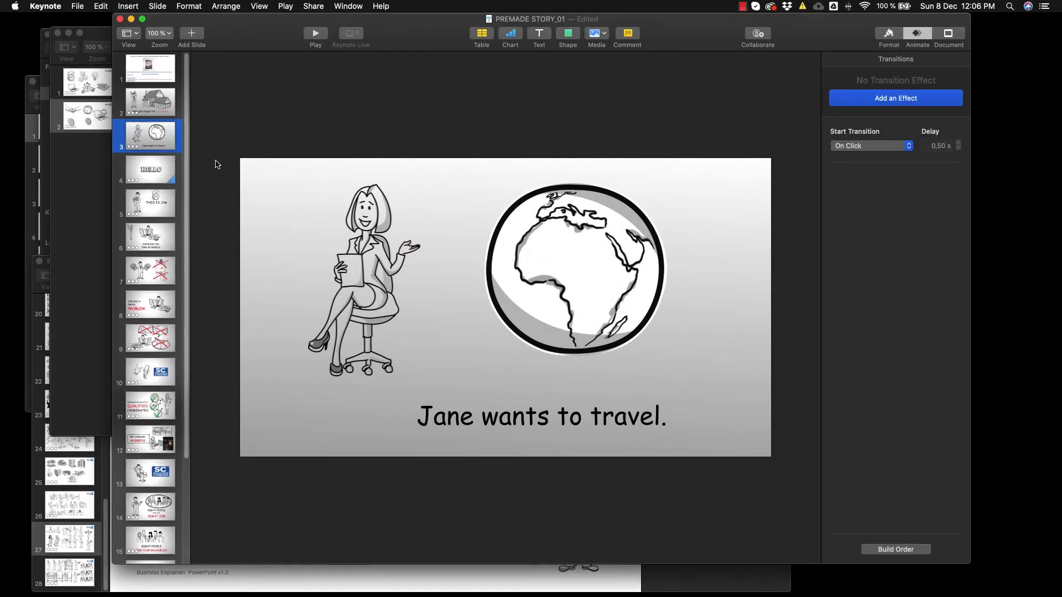
Step: Play the slideshow from slide 2 through slide 3 to check the change between the two slides, and exit it
left_click(150, 114)
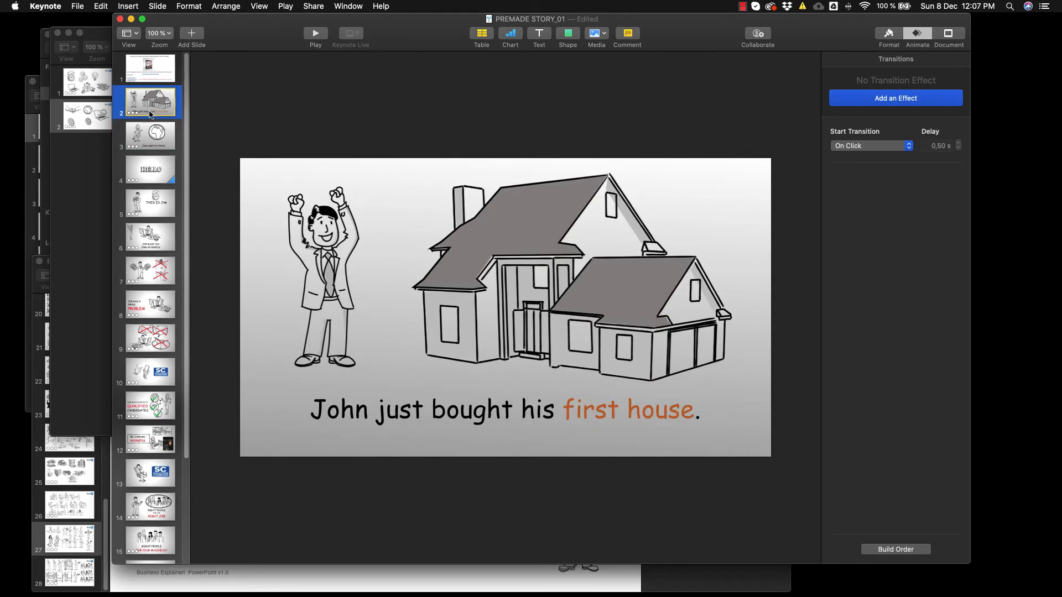
left_click(137, 141)
left_click(149, 109)
left_click(316, 34)
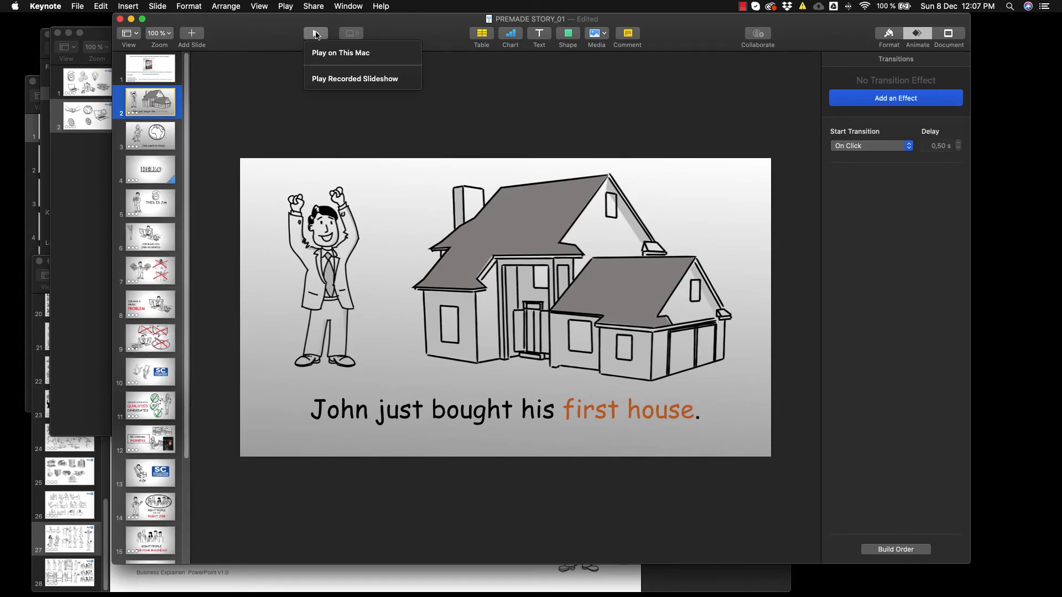
left_click(340, 53)
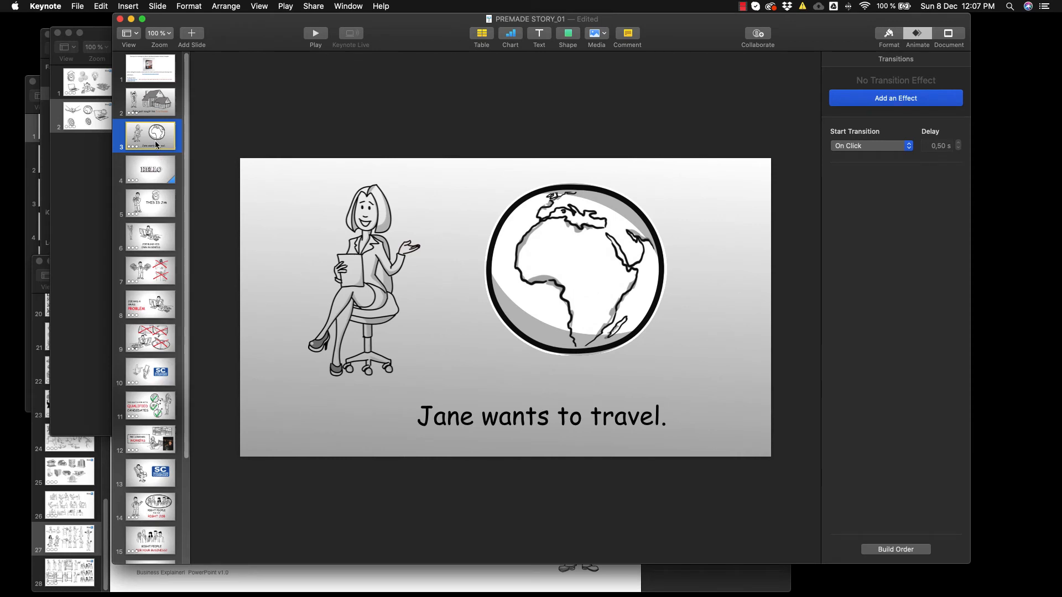
Step: Select slide 2 itself and preview the Fade and Move, Grid and Push transitions into slide 3
left_click(157, 103)
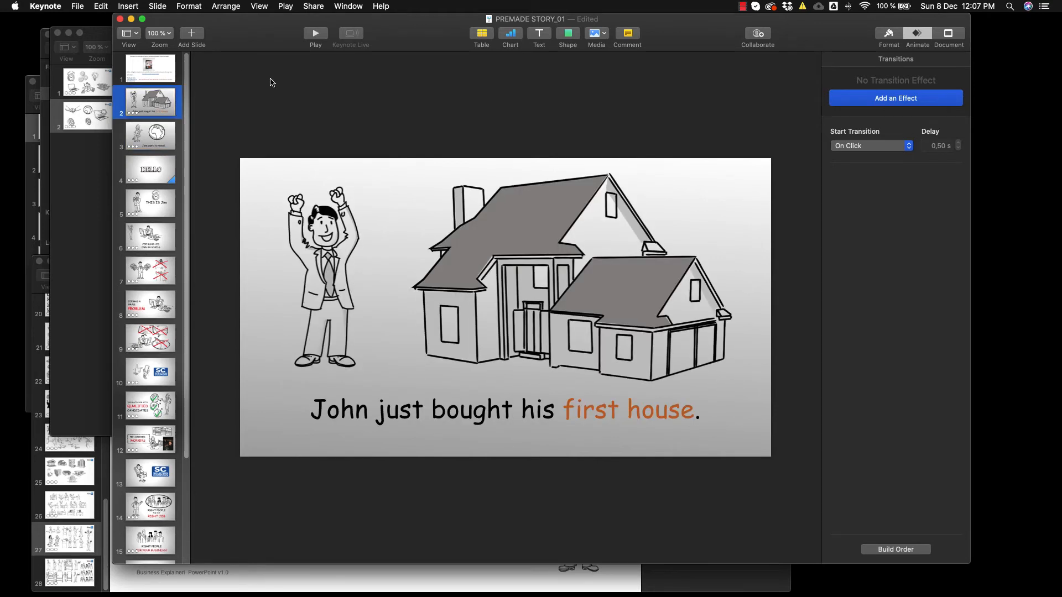
left_click(347, 227)
left_click(408, 205)
left_click(534, 212)
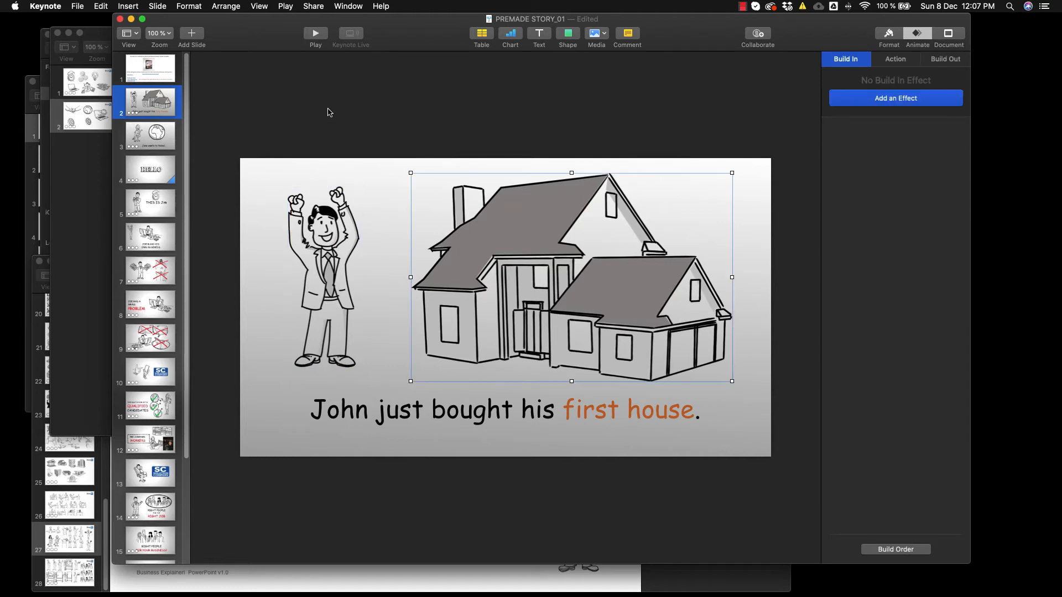
left_click(148, 140)
left_click(152, 98)
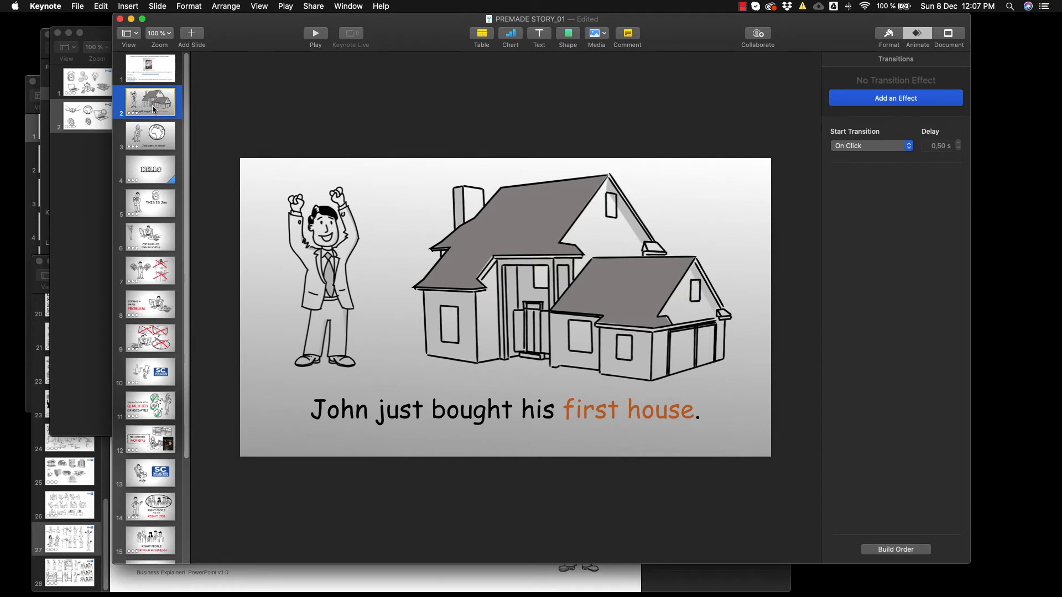
left_click(887, 101)
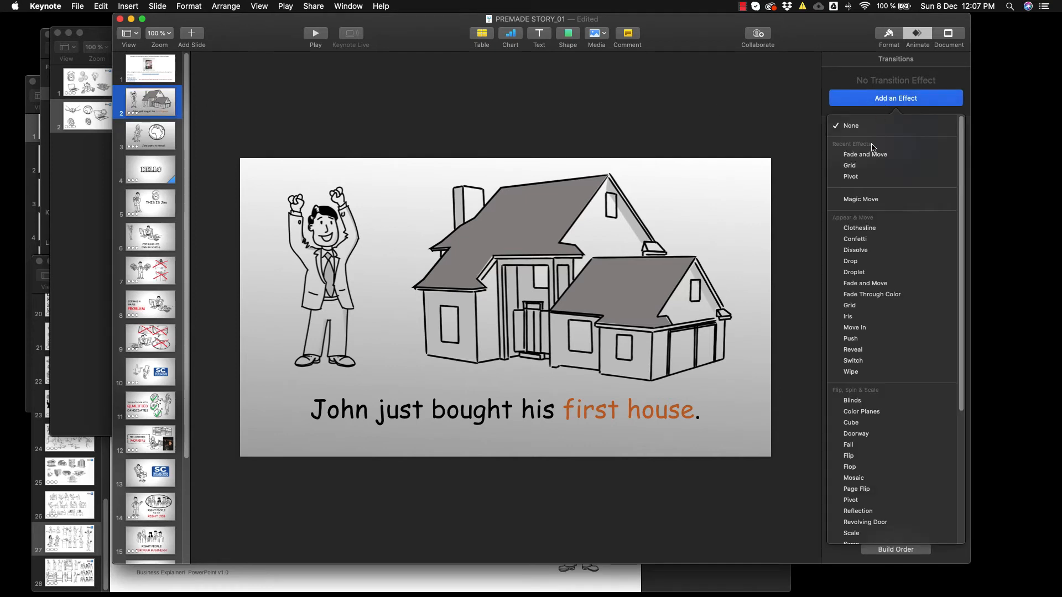
left_click(939, 155)
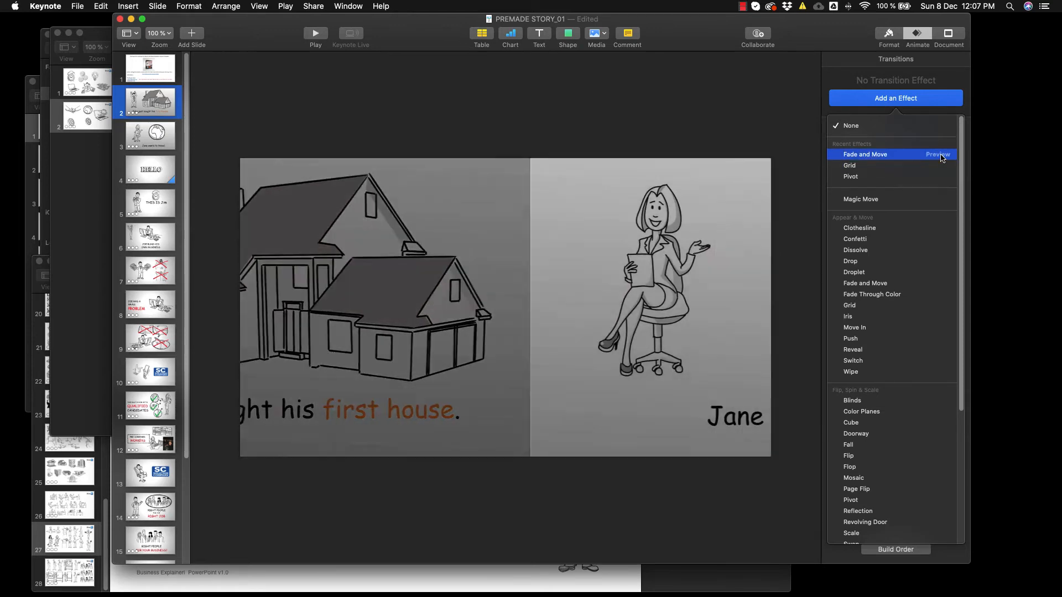
left_click(940, 165)
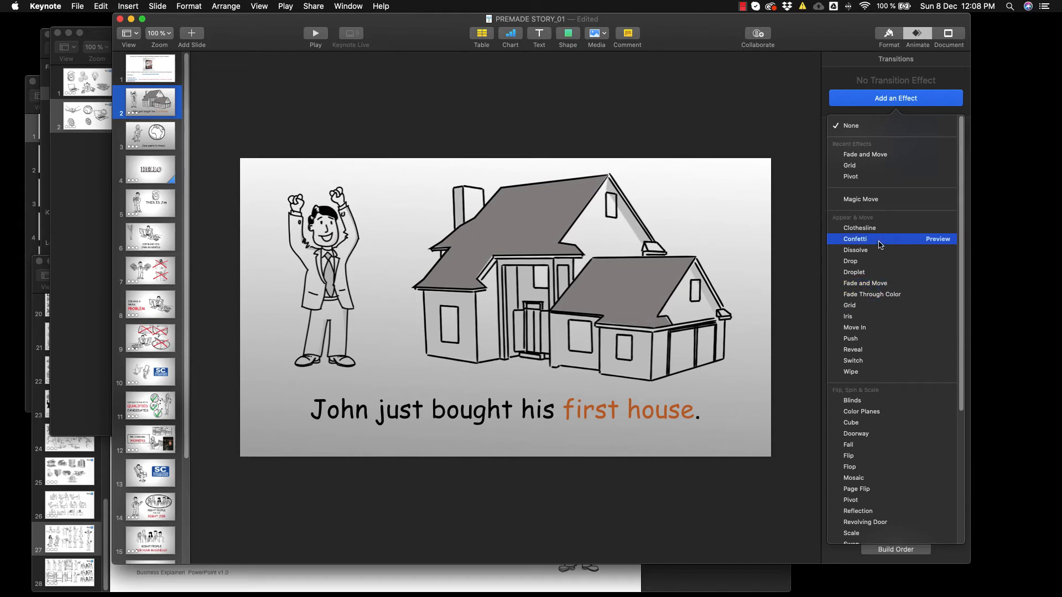
left_click(934, 306)
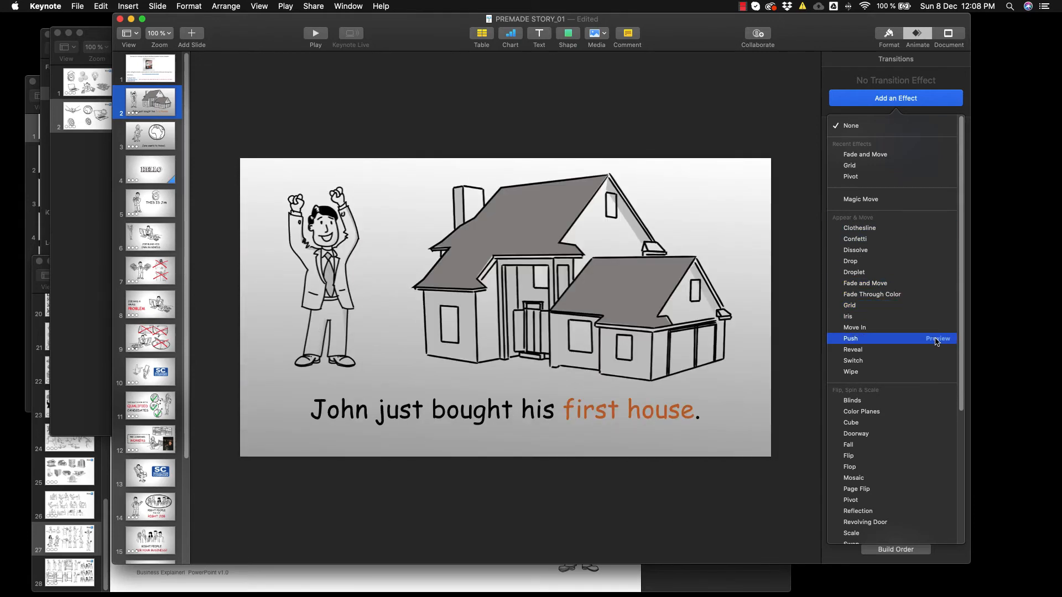
left_click(936, 339)
Step: Preview the Scale and Revolving Door transitions from slide 2 into slide 3
scroll(938, 341, "down", 3)
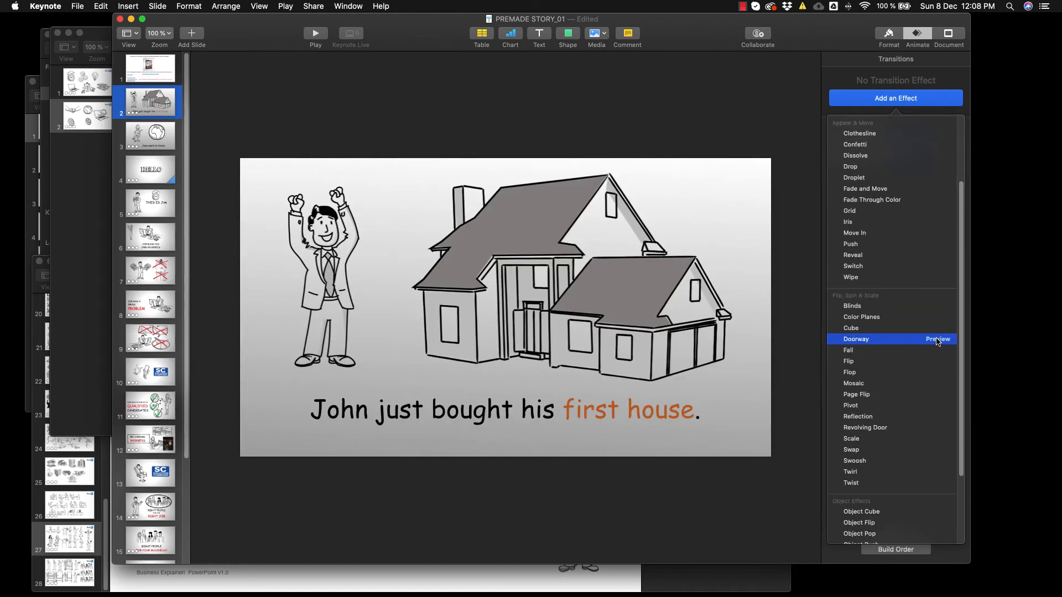
left_click(930, 439)
left_click(937, 428)
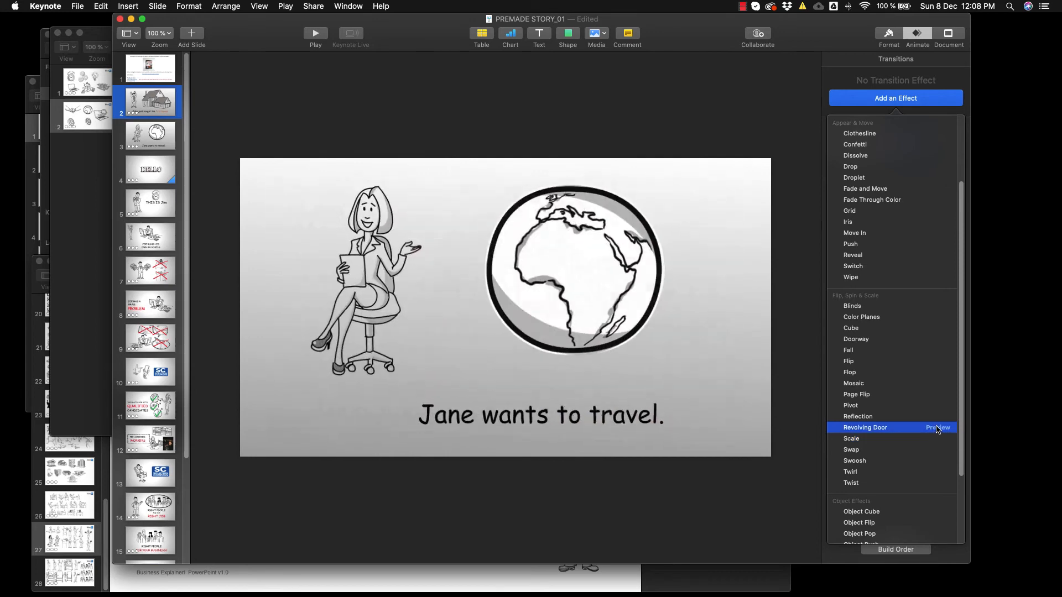
left_click(938, 429)
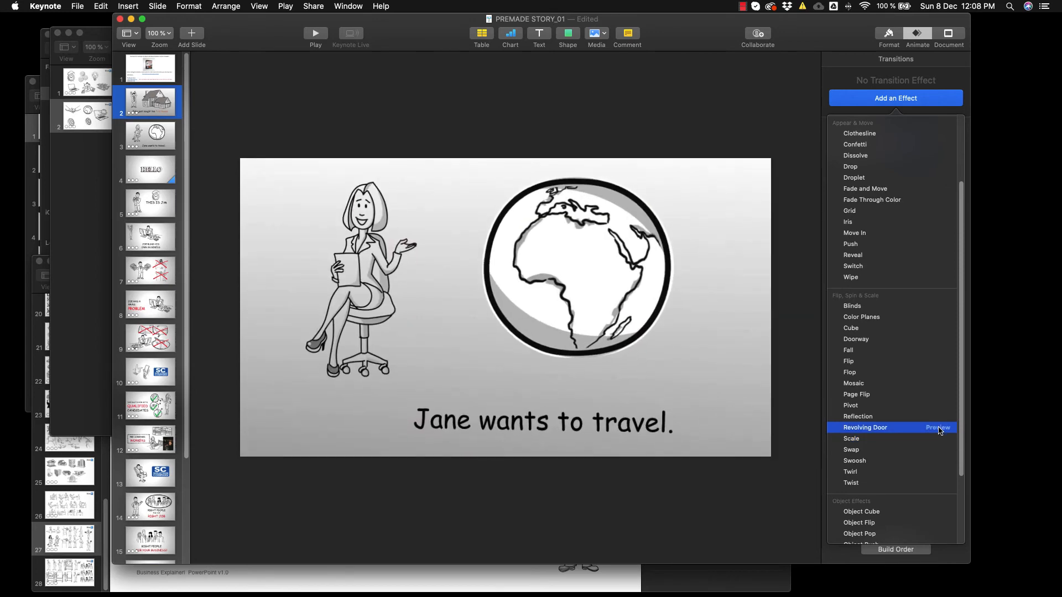
Step: Preview the Object Flip and Object Pop transitions for slide 2
scroll(936, 440, "down", 3)
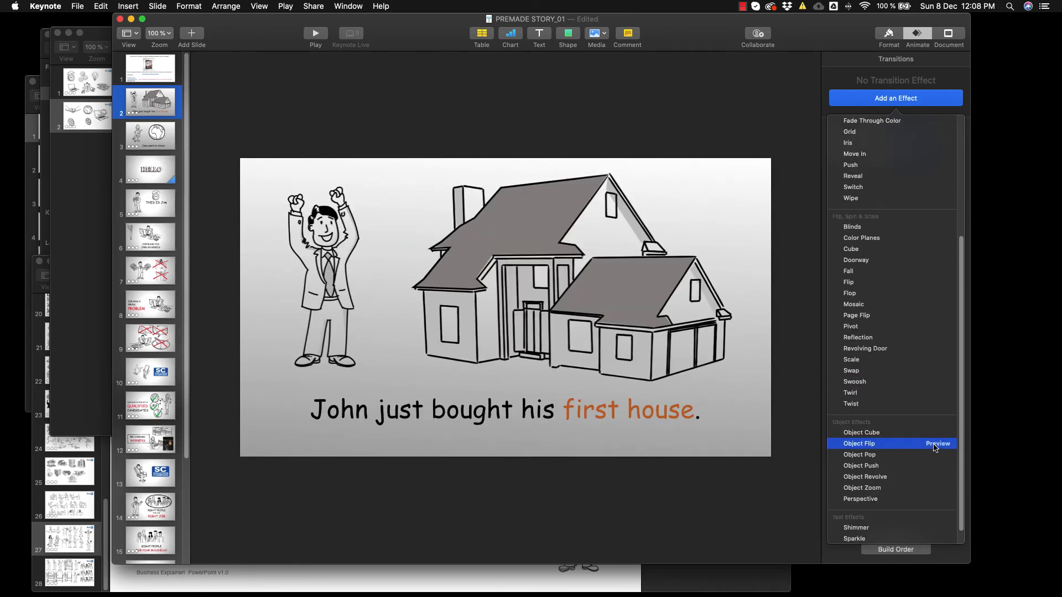
left_click(938, 444)
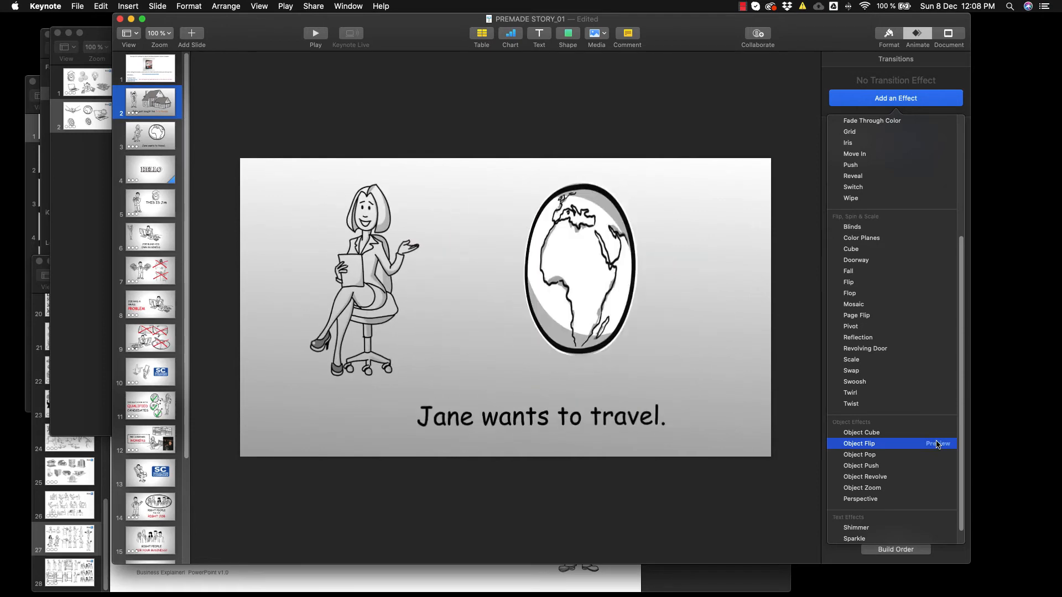
left_click(938, 444)
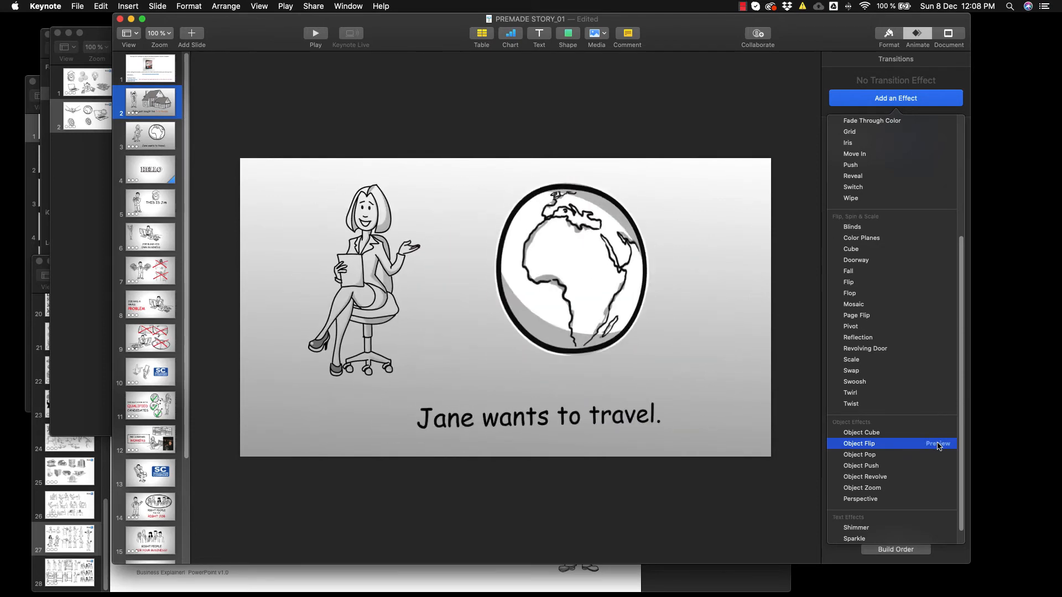
left_click(940, 455)
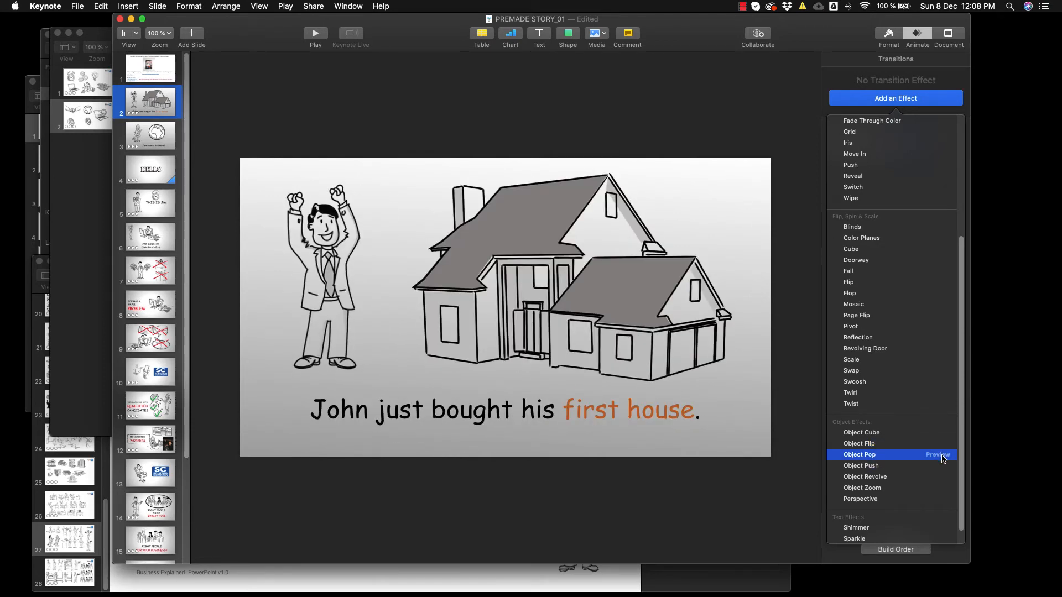
Step: Preview the Object Push, Object Revolve and Shimmer transitions, and apply Object Push to slide 2
scroll(943, 459, "down", 1)
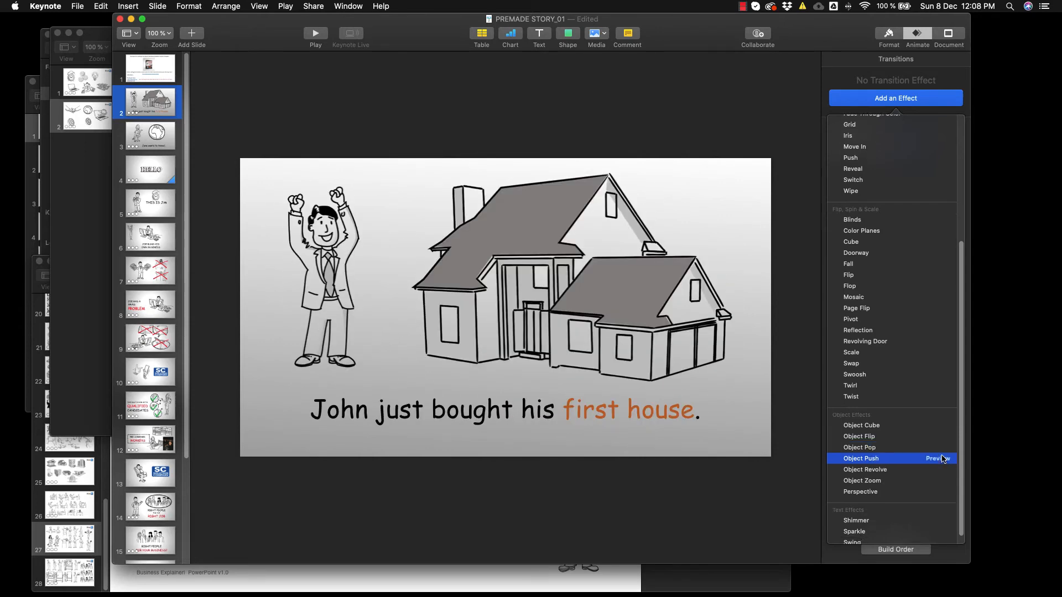
left_click(943, 460)
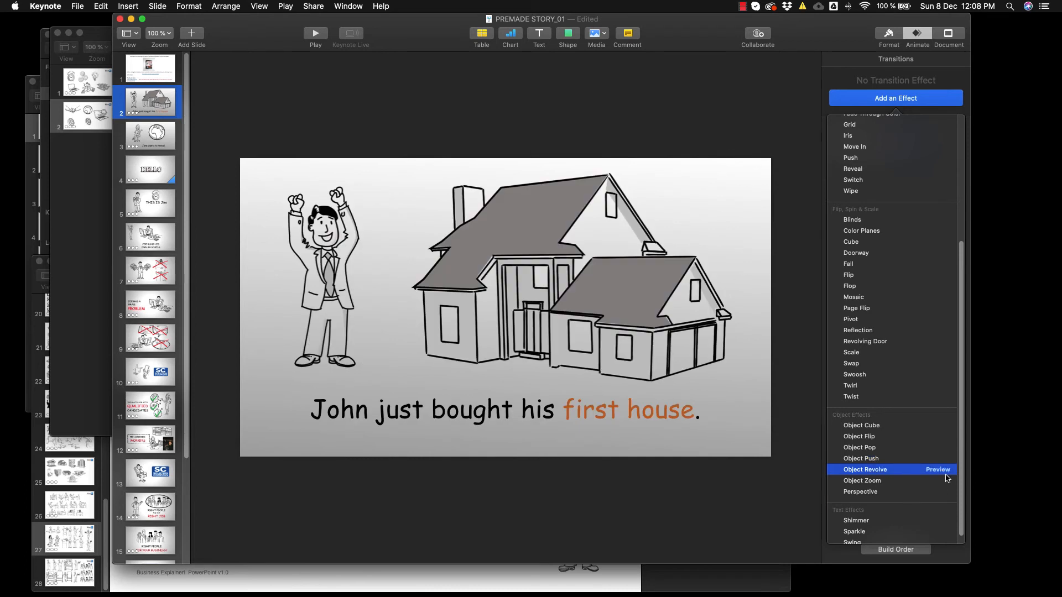
left_click(945, 470)
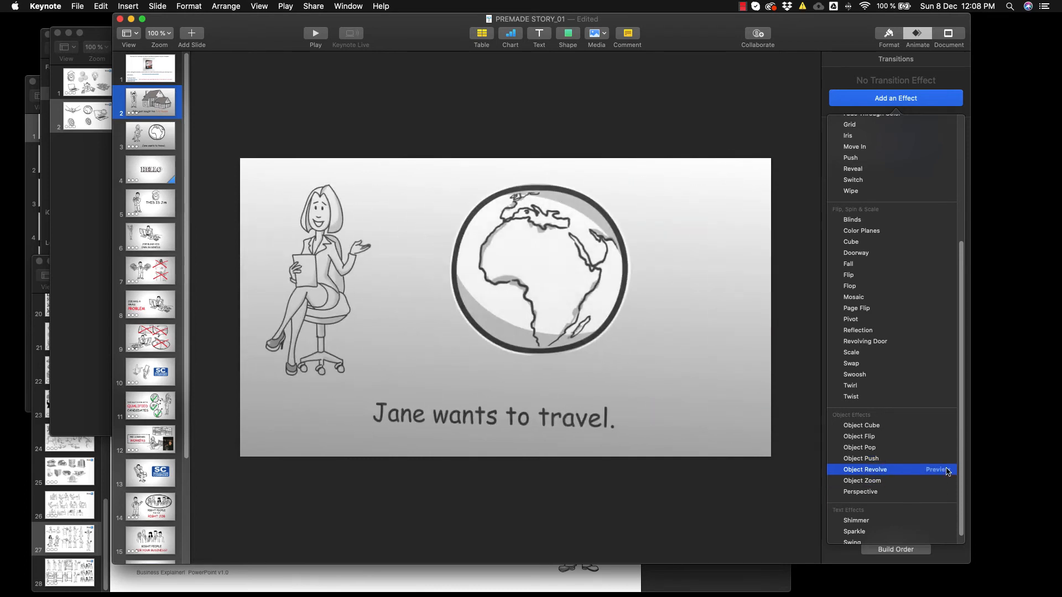
scroll(947, 471, "down", 1)
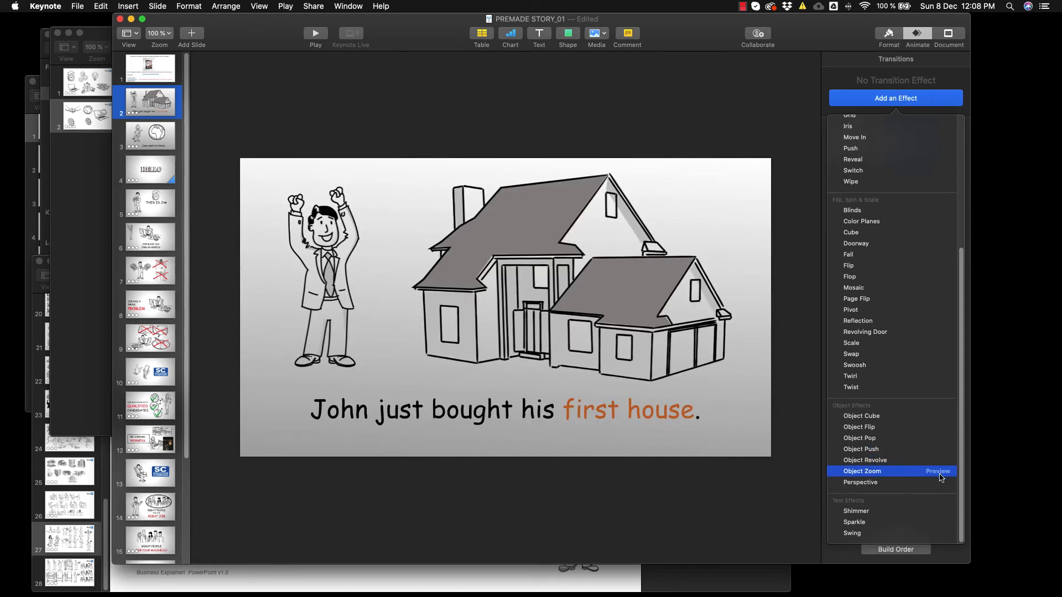
left_click(939, 513)
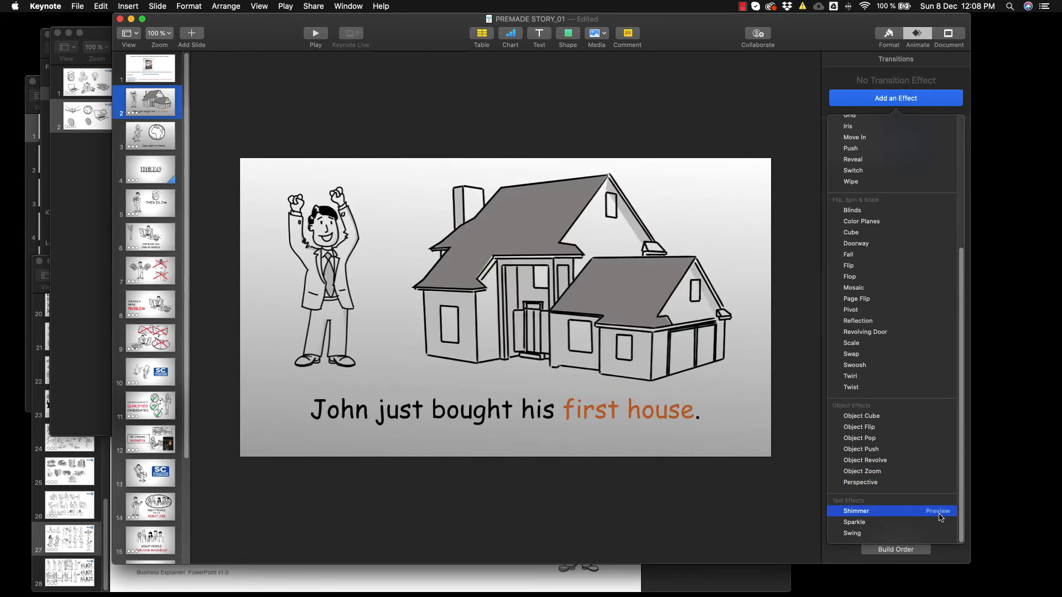
scroll(896, 289, "up", 5)
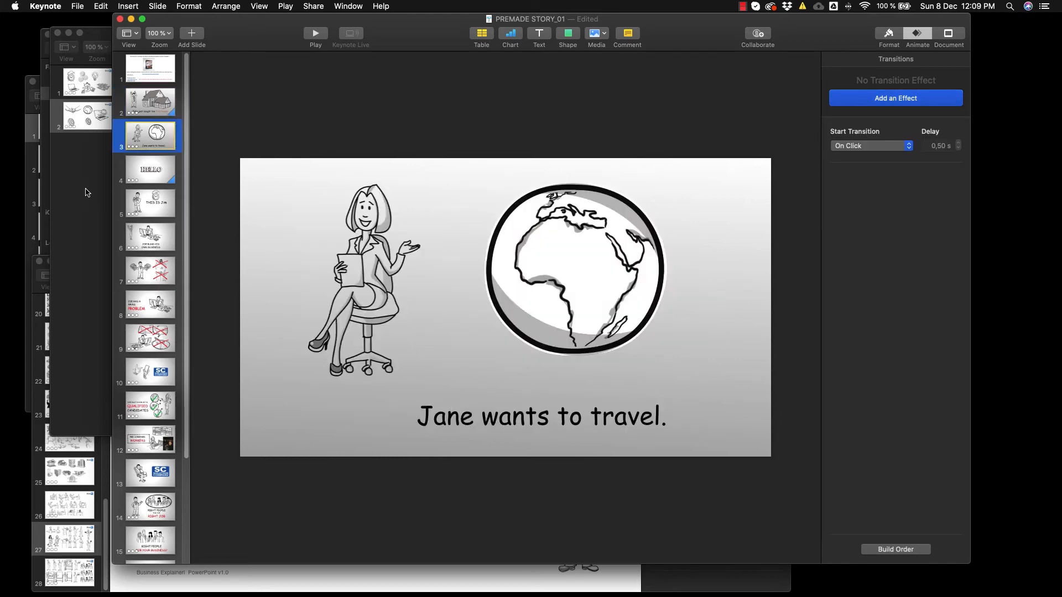
Step: Look through the remaining premade slides, including 7 and 9 to 17, and return to slide 3
left_click(86, 192)
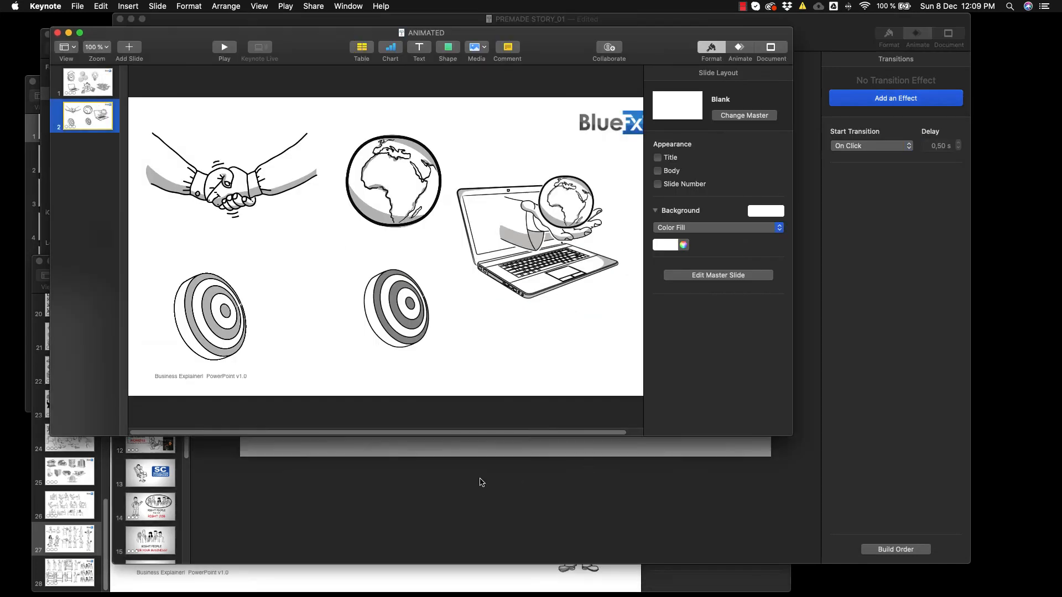
left_click(480, 482)
left_click(148, 270)
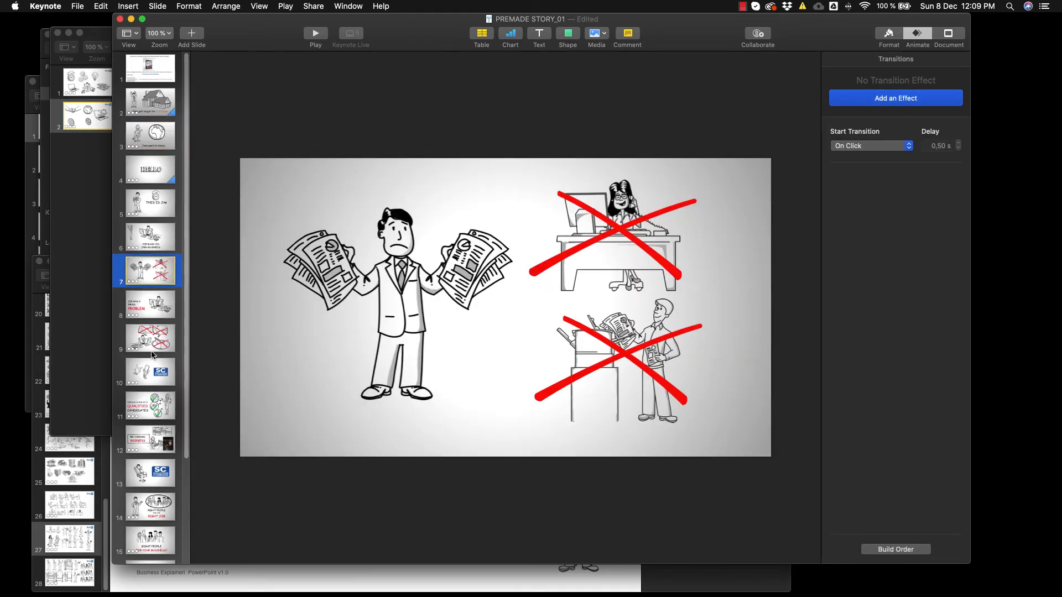
scroll(160, 455, "down", 5)
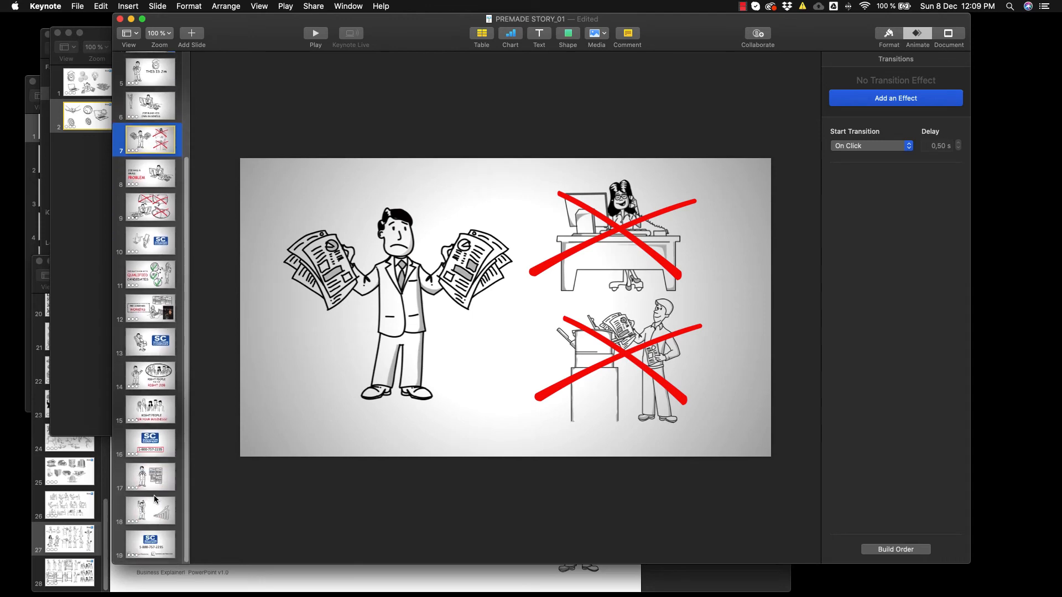
left_click(154, 481)
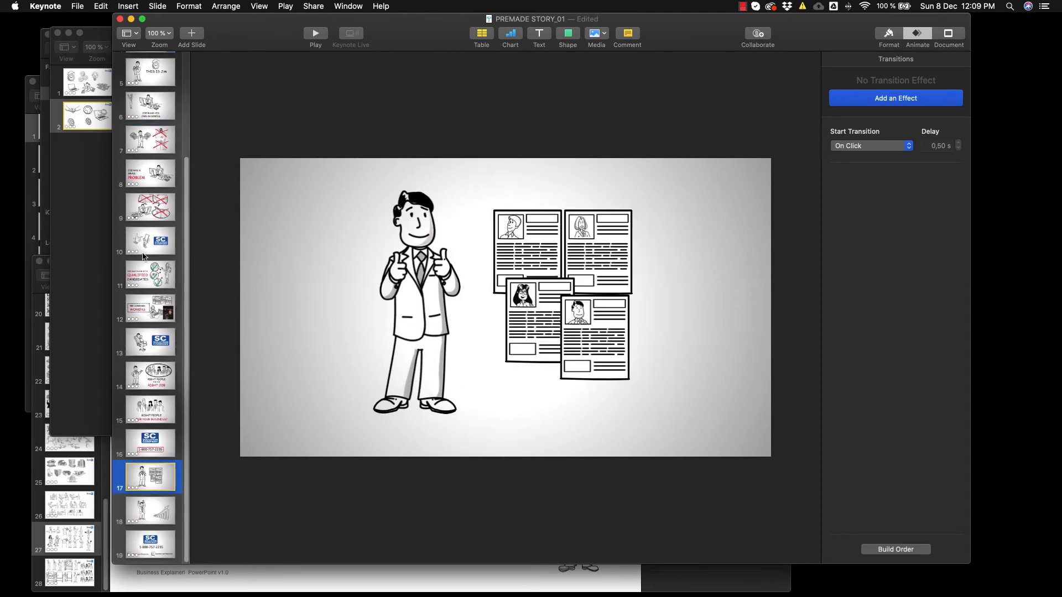
left_click(147, 210, "shift")
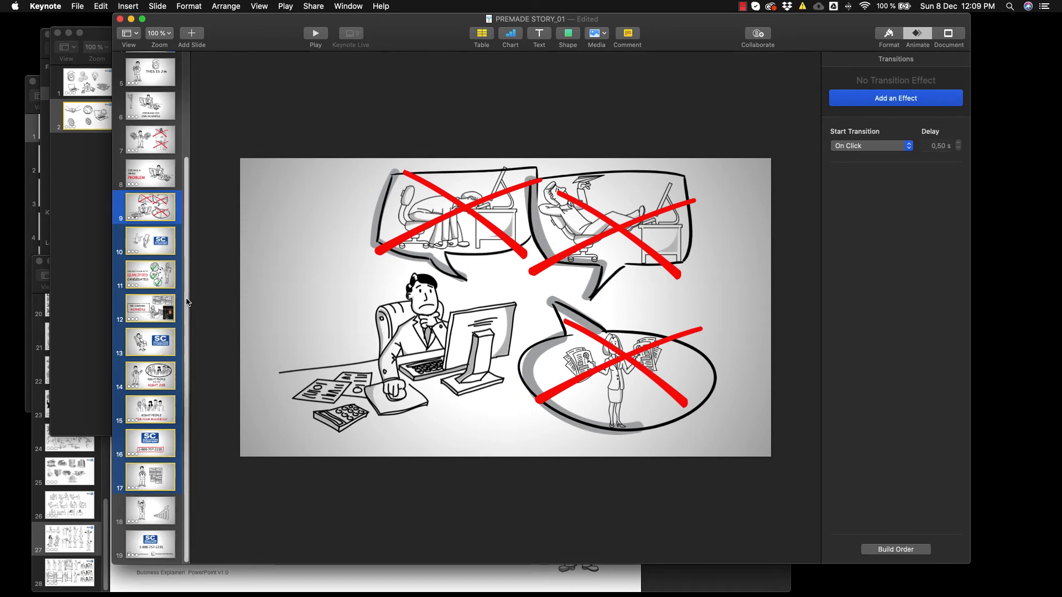
scroll(161, 277, "up", 5)
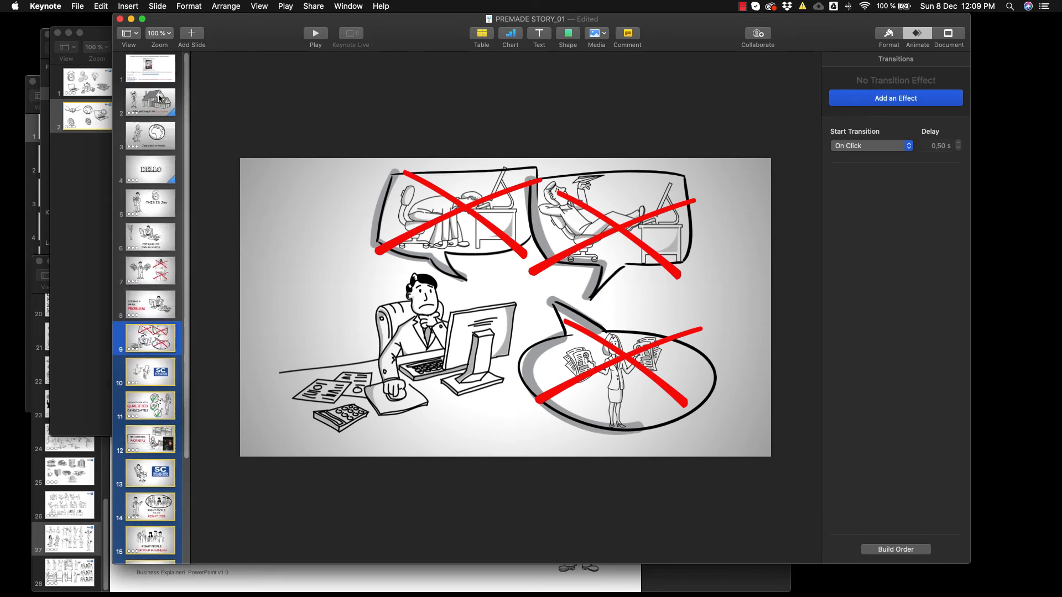
left_click(147, 135)
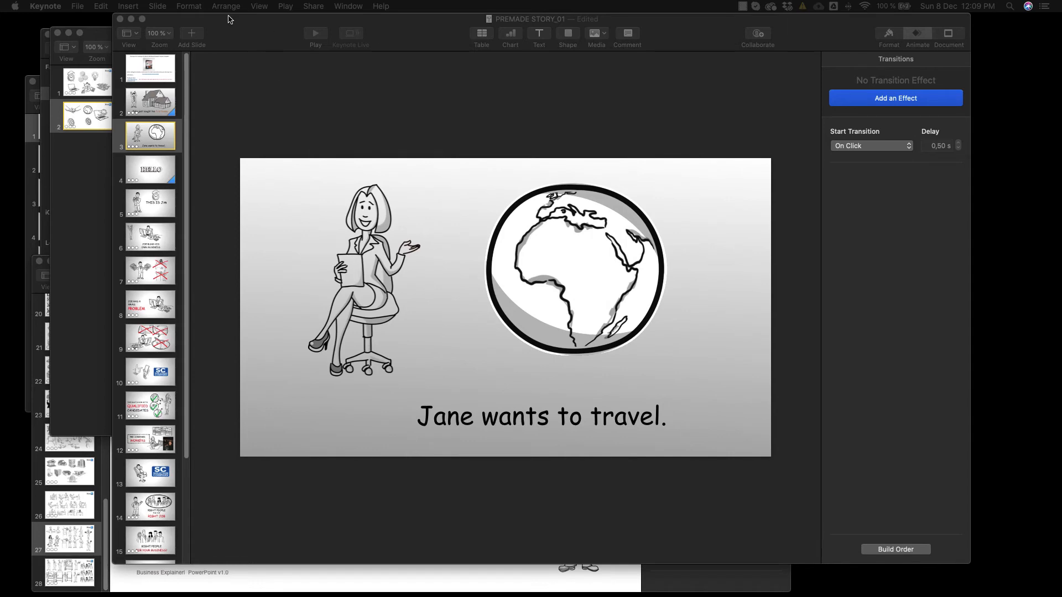
Step: Shift the premade story window aside, minimize the other open windows and place the photo file on the free desktop area
left_click_drag(233, 24, 316, 8)
left_click(163, 33)
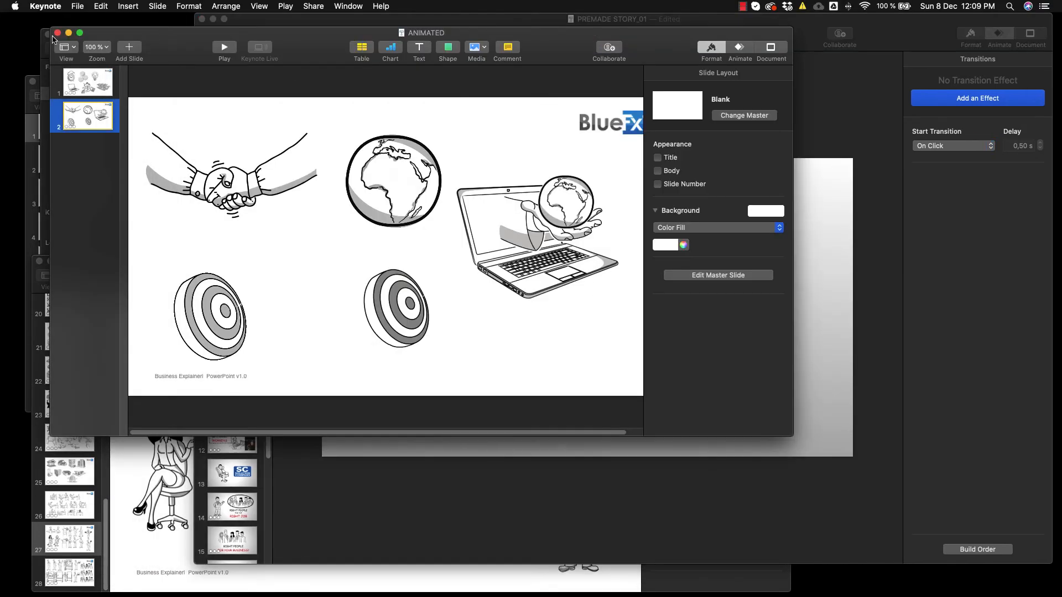
left_click(68, 33)
left_click(89, 44)
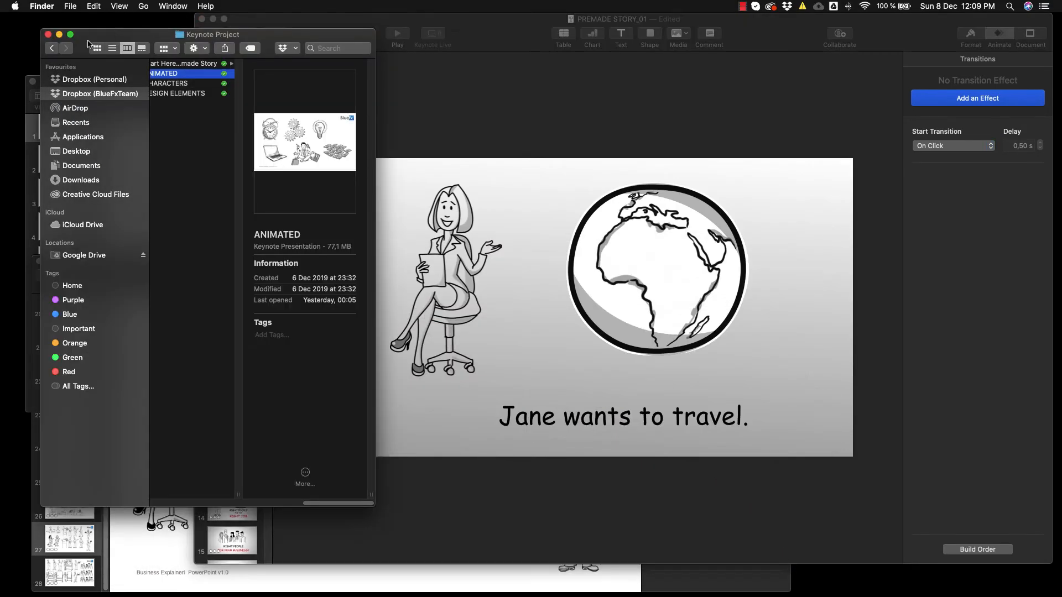
left_click(59, 35)
left_click_drag(44, 83, 53, 269)
left_click(51, 261)
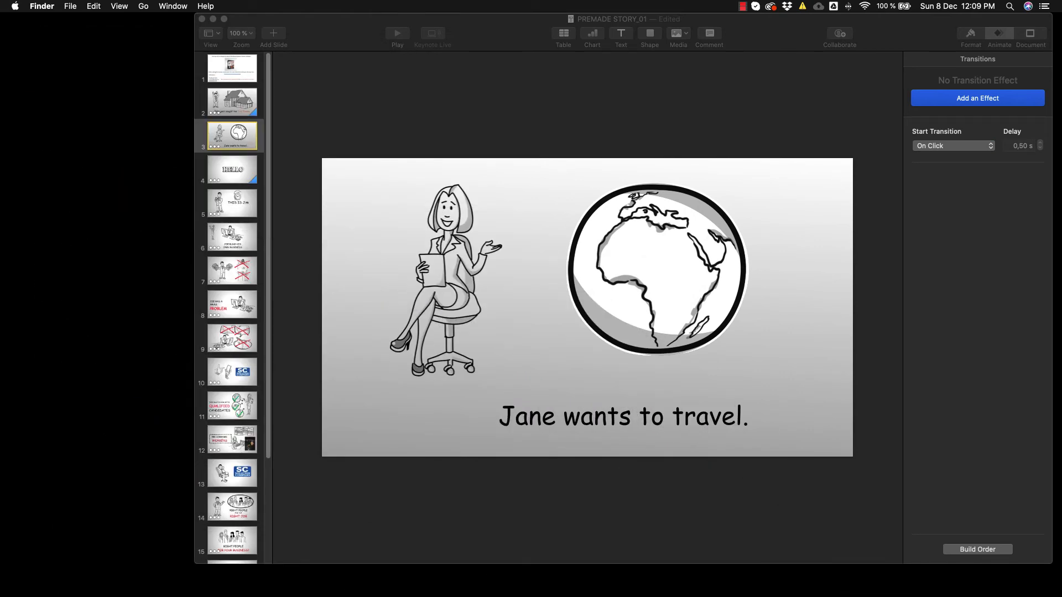
left_click_drag(141, 275, 90, 217)
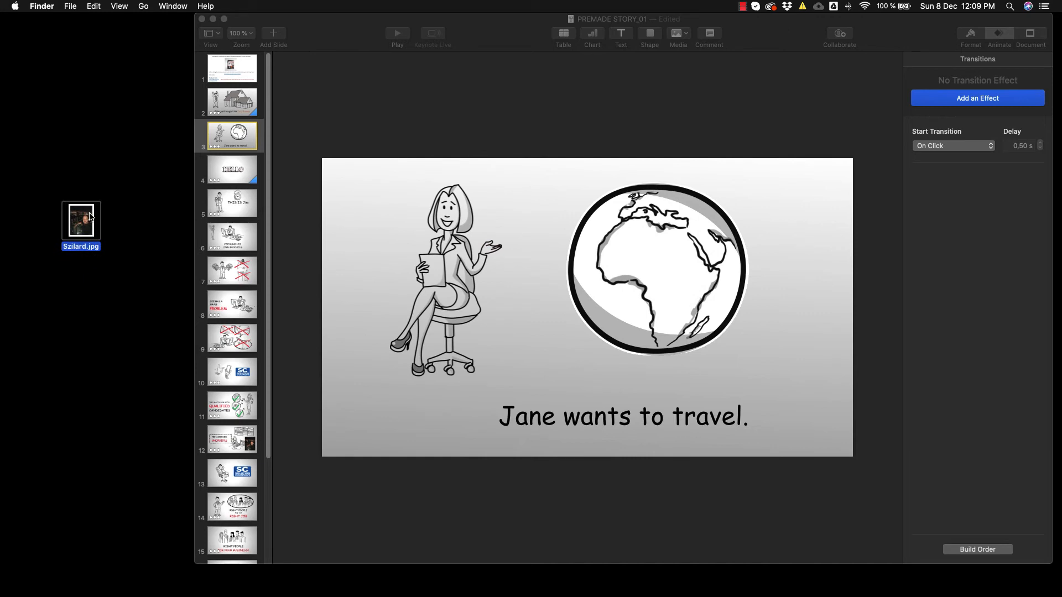
Step: Insert the portrait photo from the desktop into slide 3, shrink it and place it on the far side of the globe from the woman
left_click_drag(87, 226, 402, 229)
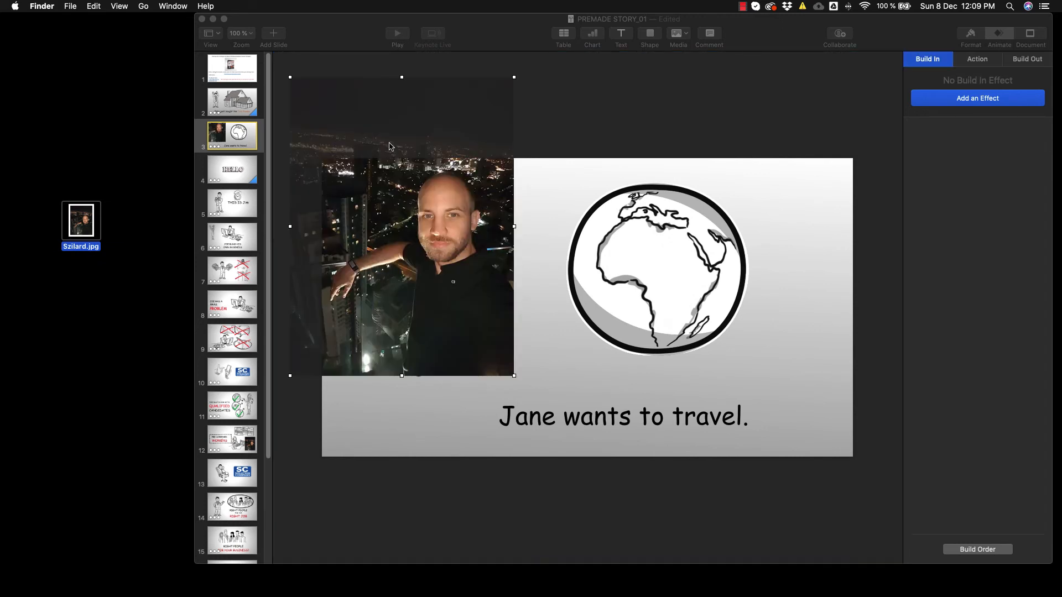
left_click(365, 154)
left_click_drag(392, 175, 440, 251)
left_click_drag(339, 159, 707, 206)
Step: Space out slide 3 by moving the globe closer to the woman and the photo nearer the slide's right edge
left_click_drag(617, 265, 528, 257)
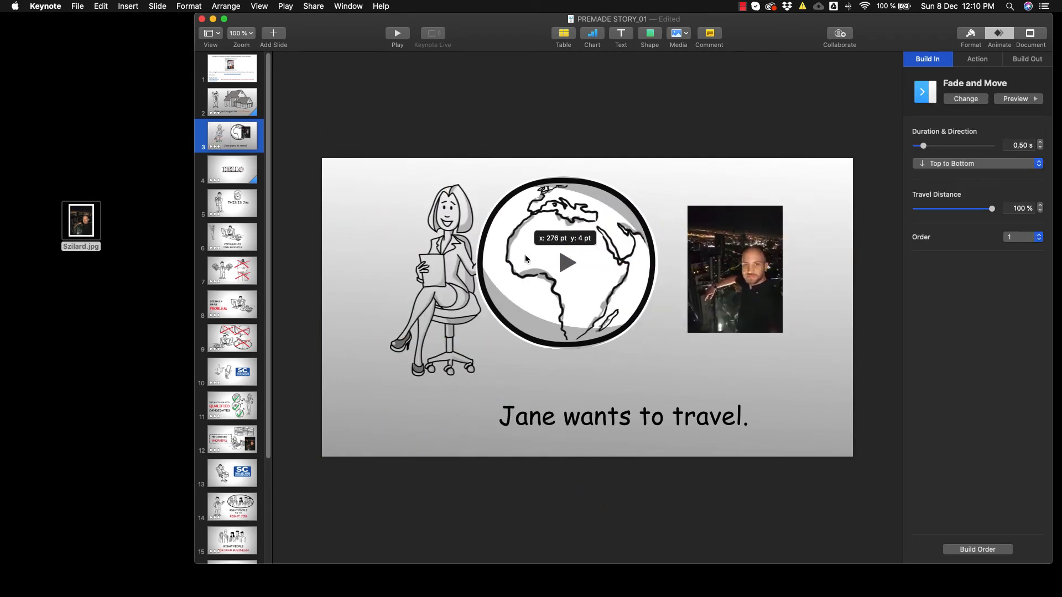
left_click_drag(608, 264, 638, 270)
left_click_drag(736, 266, 772, 265)
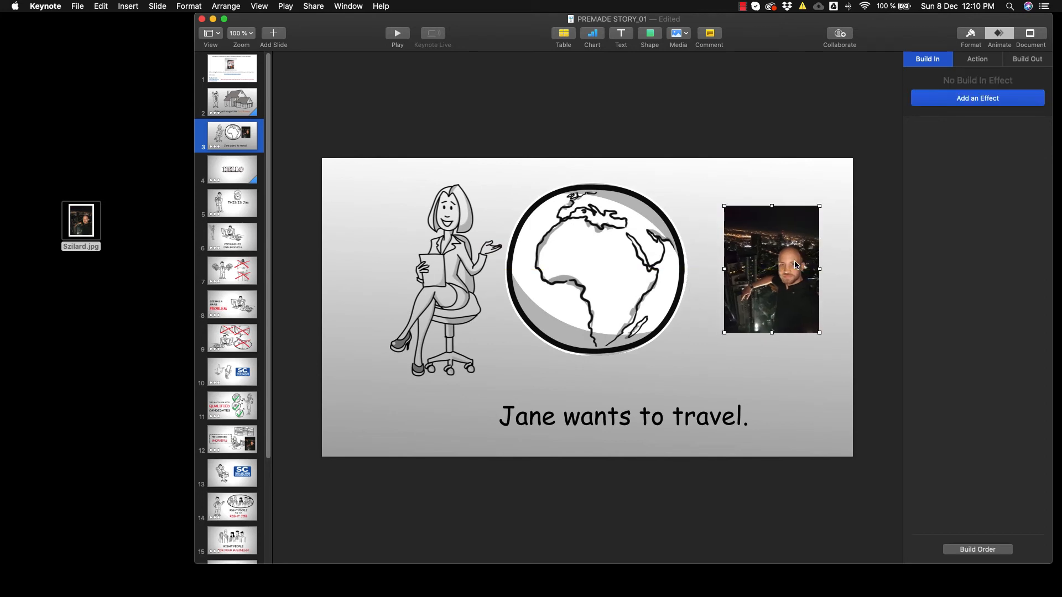
Step: Preview the Fade and Move, Fireworks, Appear and Pivot build-in effects on the photo, and close the effect list without applying one
left_click(970, 104)
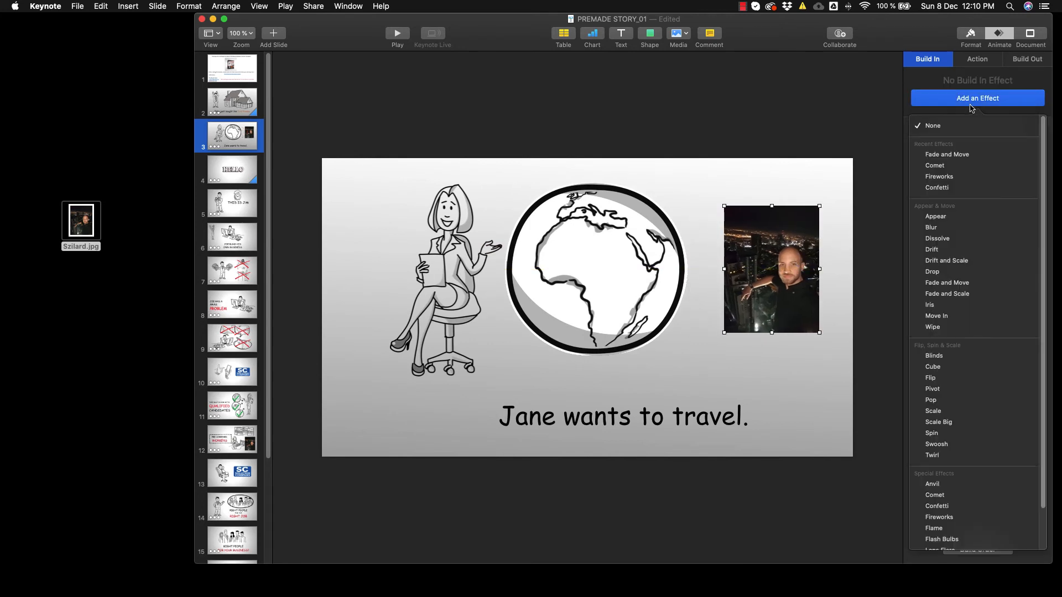
left_click(1027, 155)
left_click(1026, 179)
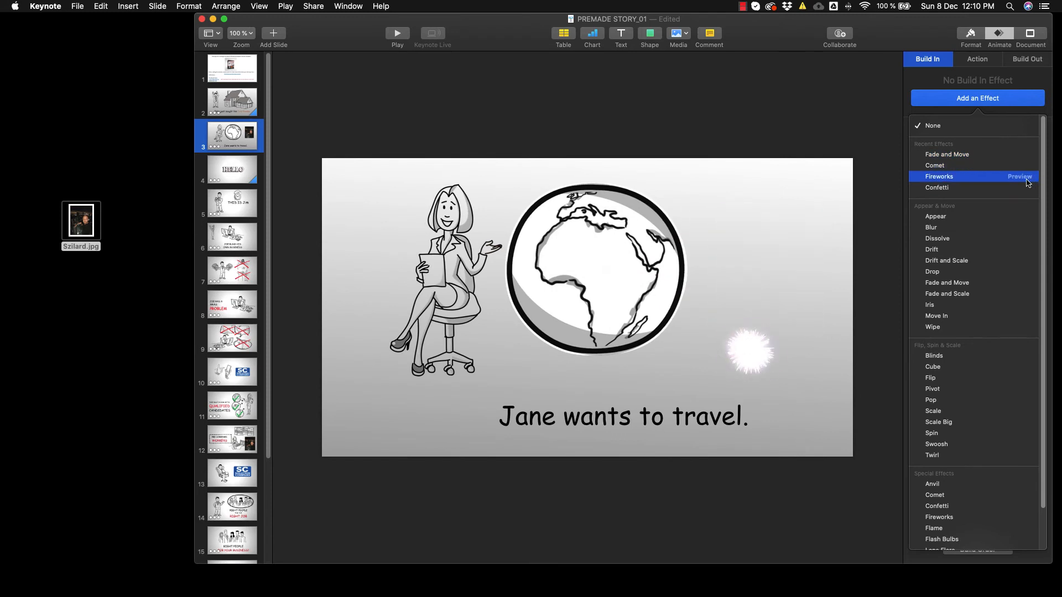
left_click(1025, 217)
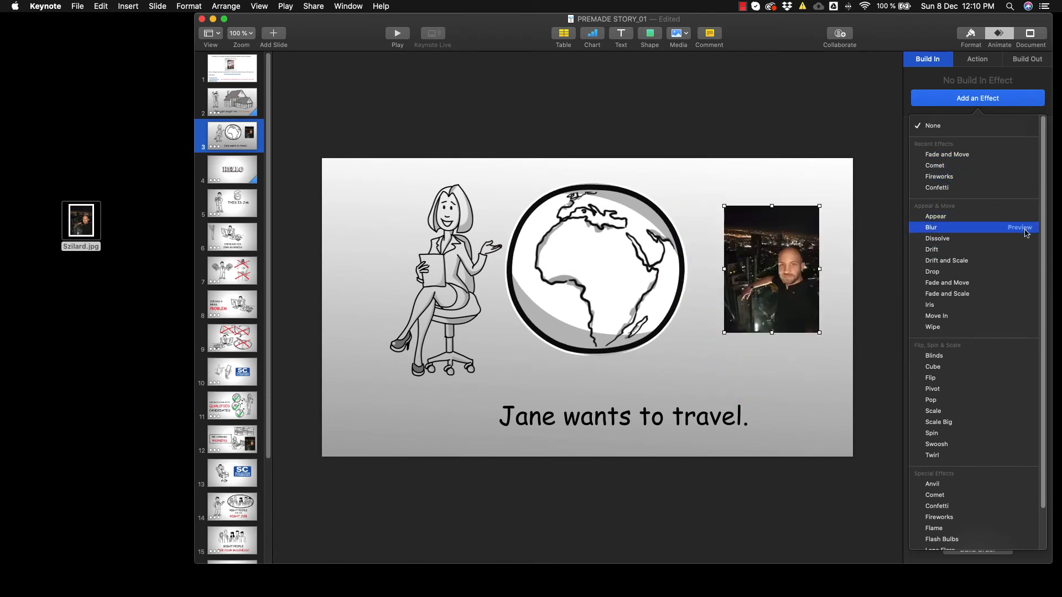
left_click(1019, 390)
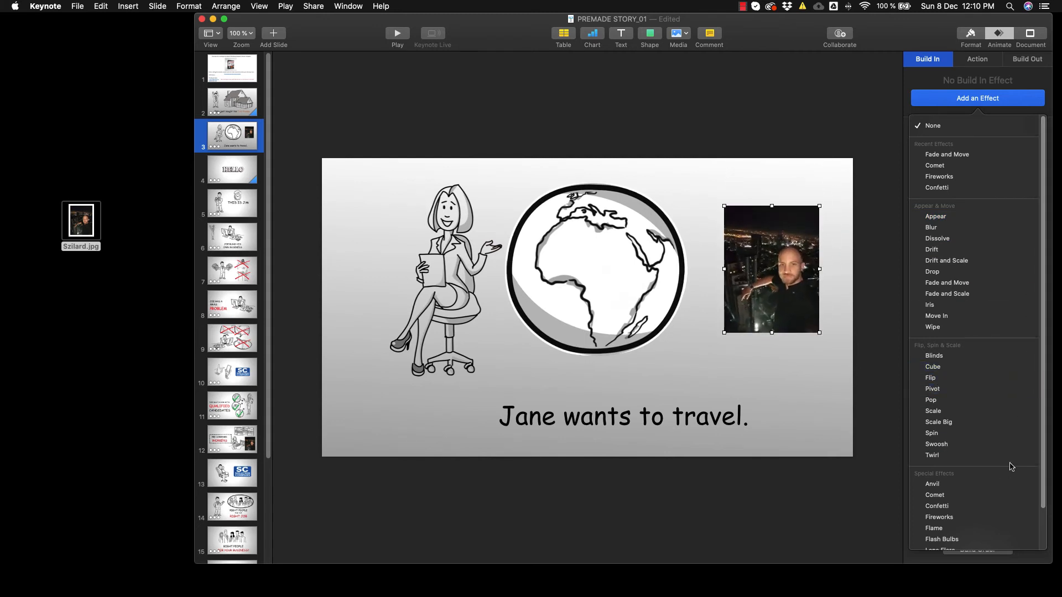
left_click(370, 253)
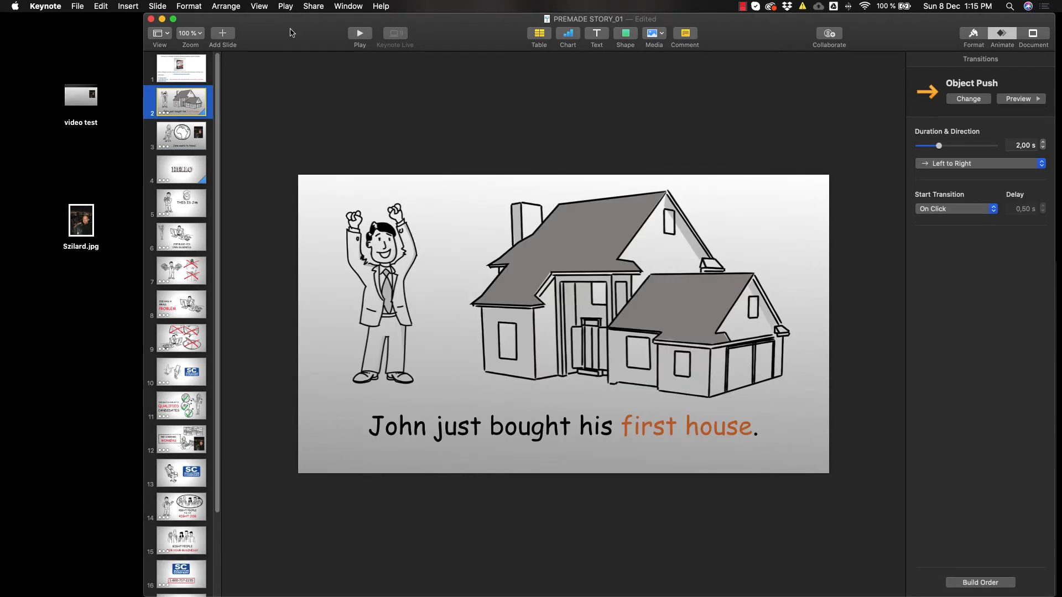
Step: Shift the premade story window slightly and clear the existing slideshow recording from the presentation
mouse_move(290, 29)
left_mouse_down()
mouse_move(278, 22)
mouse_move(293, 21)
left_mouse_up()
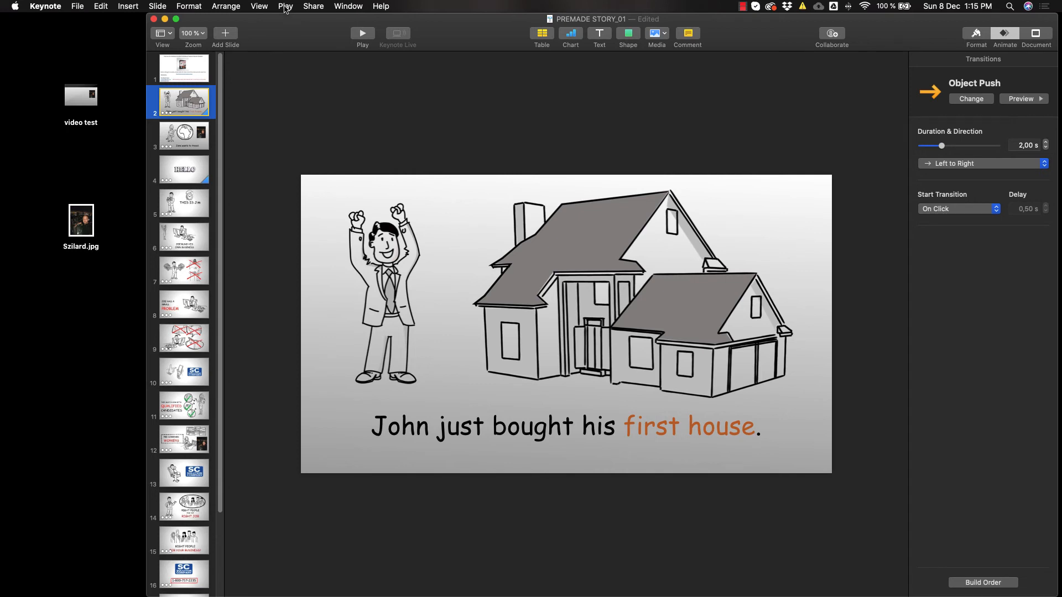
left_click(285, 7)
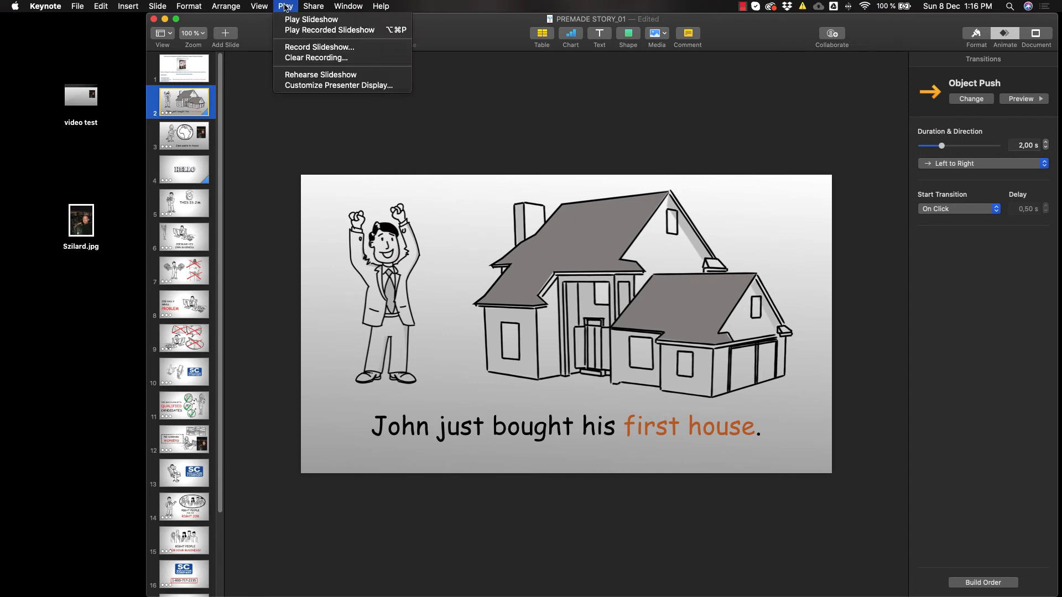
left_click(317, 58)
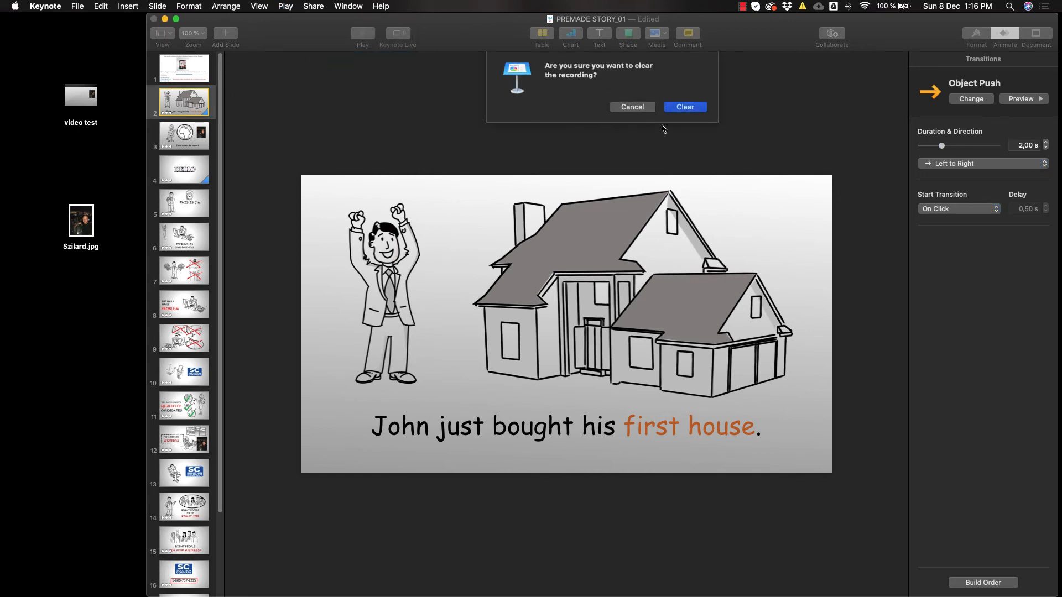
left_click(686, 106)
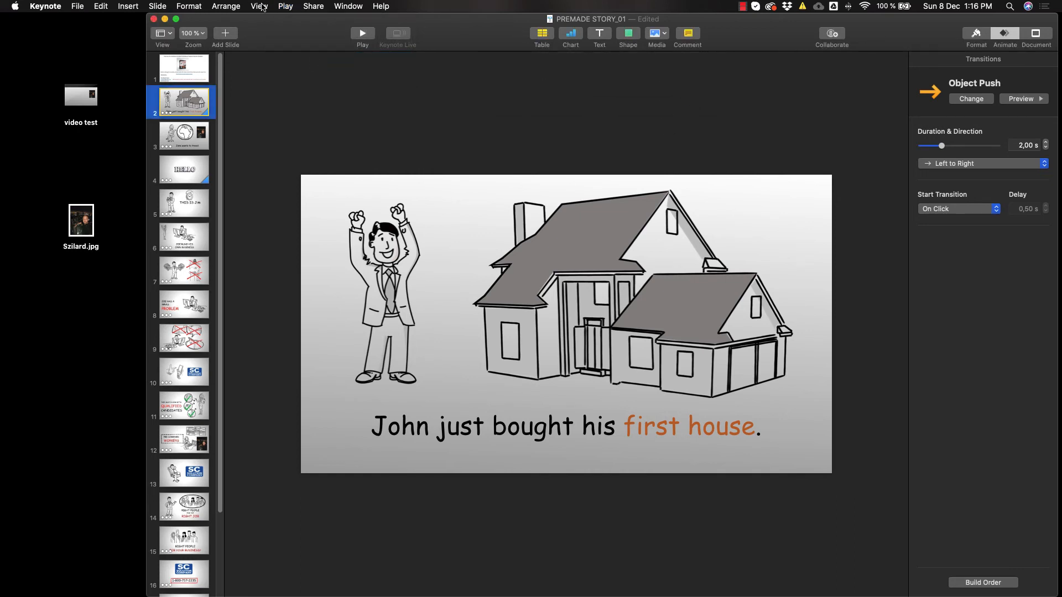
Step: Open the slideshow recording view at slide 2 and start recording
left_click(287, 8)
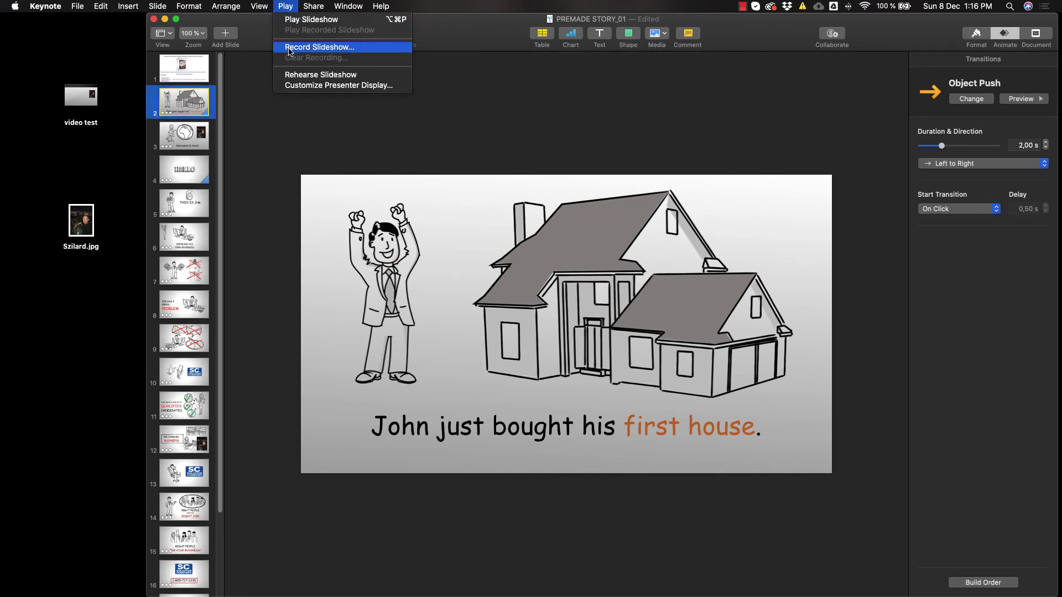
left_click(356, 49)
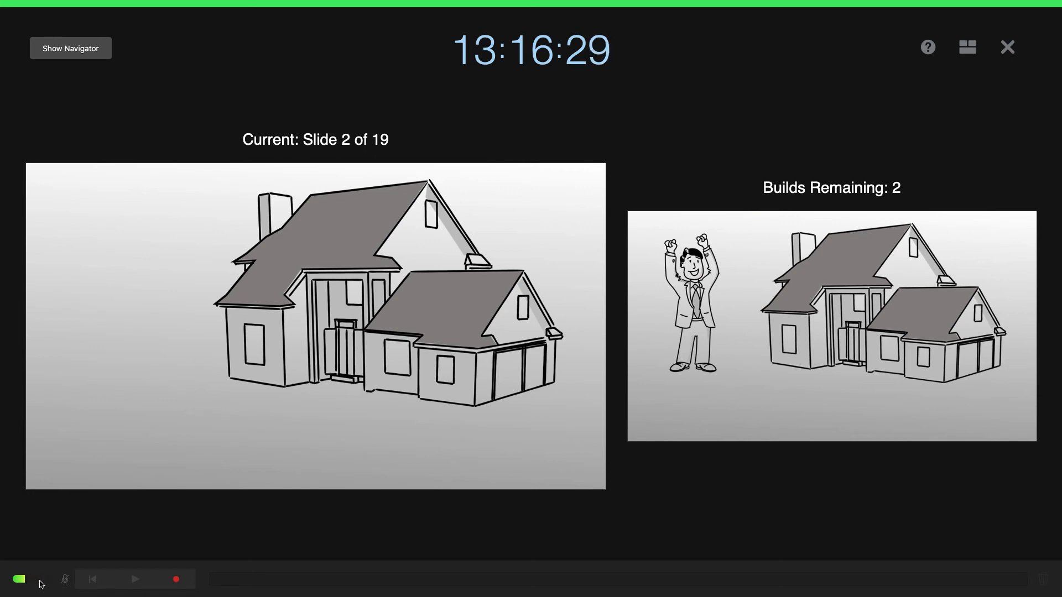
left_click(176, 580)
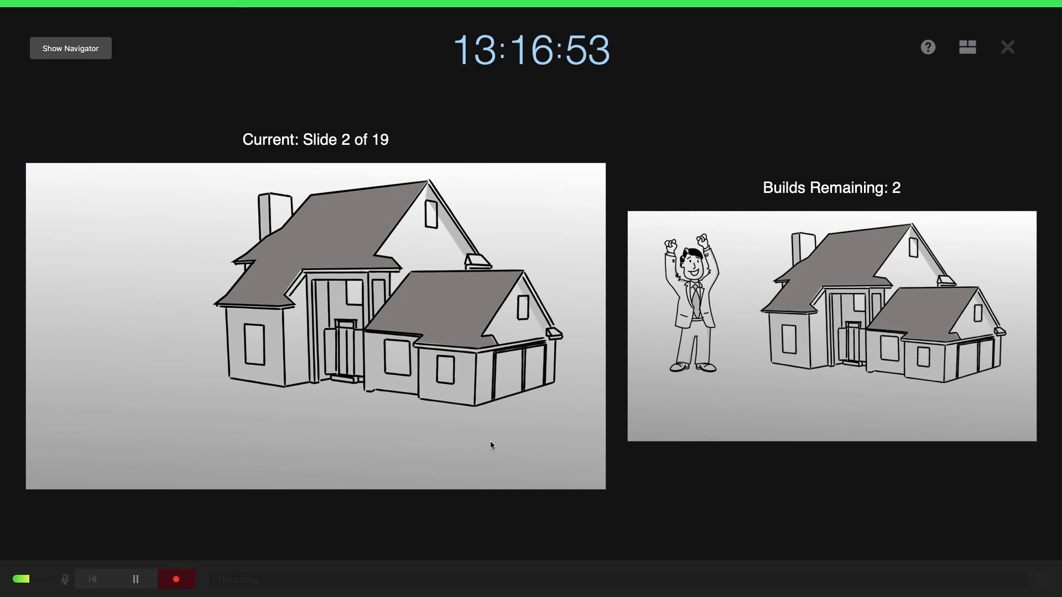
Step: While recording, advance the slideshow build by build from slide 2 through slide 7 and on to slide 8
left_click(490, 441)
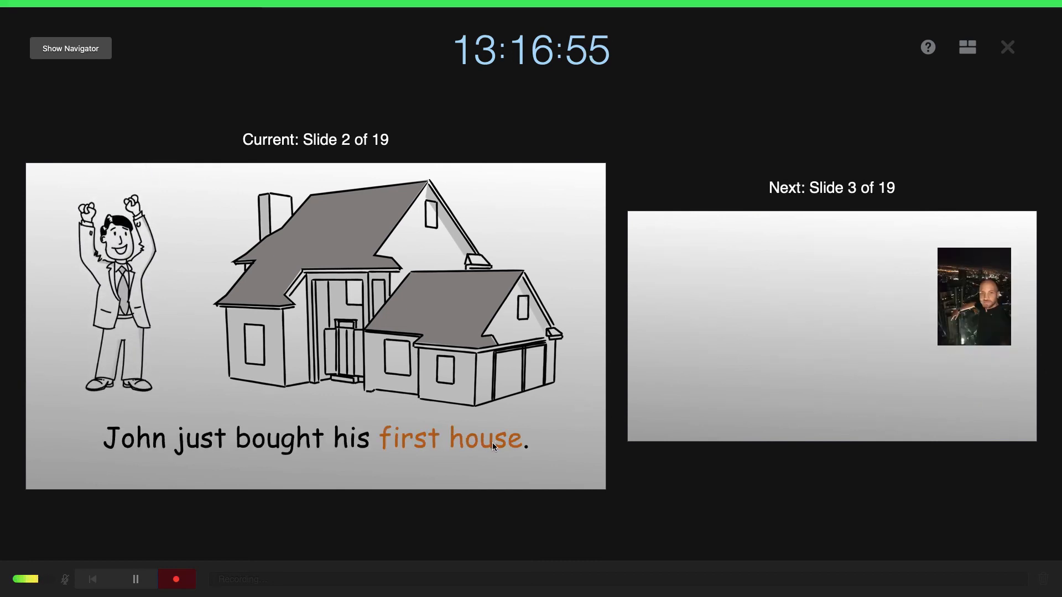
left_click(514, 432)
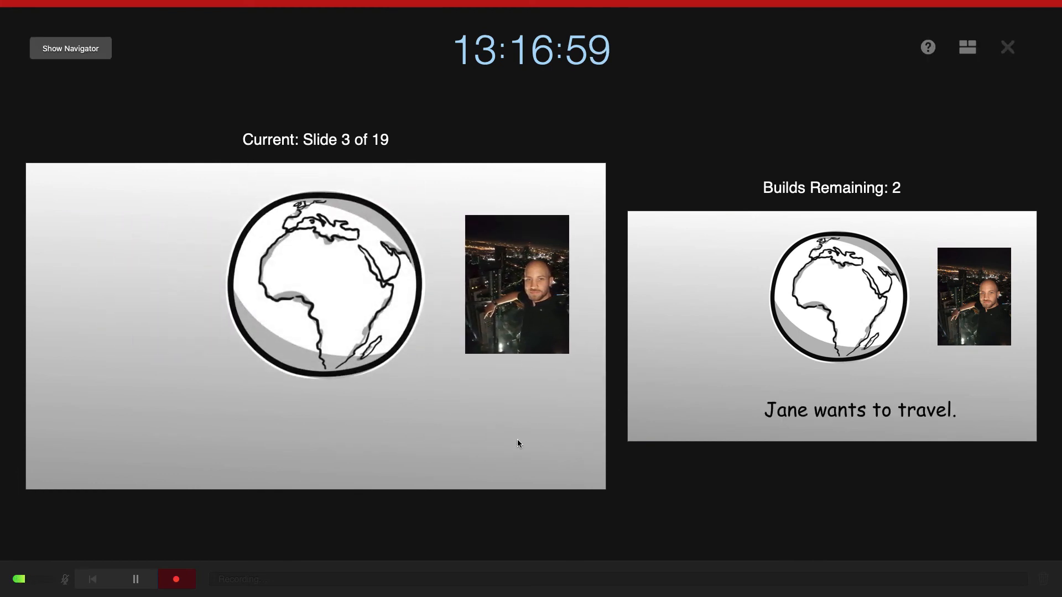
left_click(518, 440)
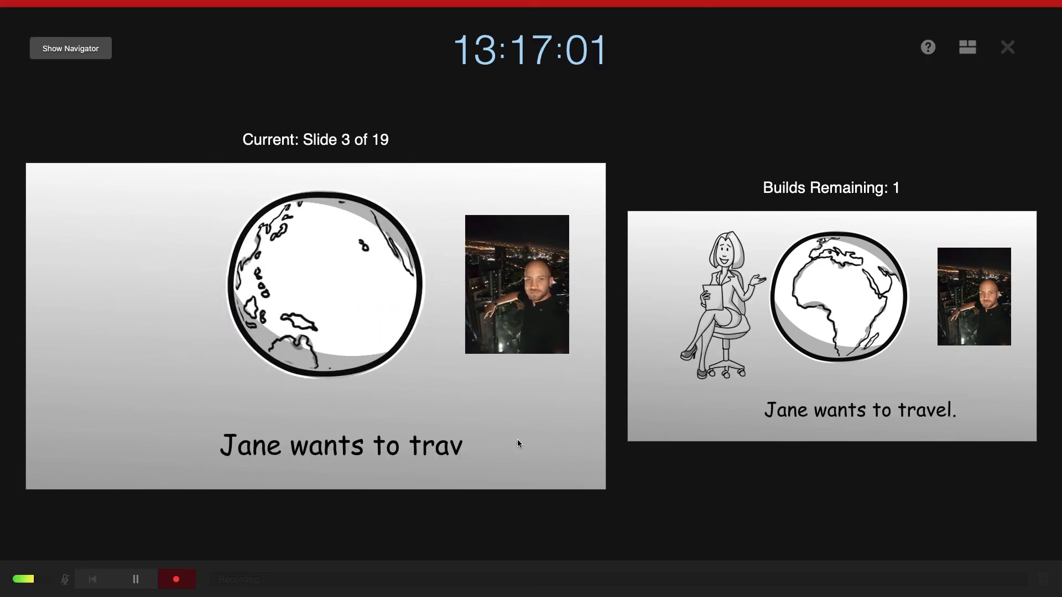
left_click(517, 440)
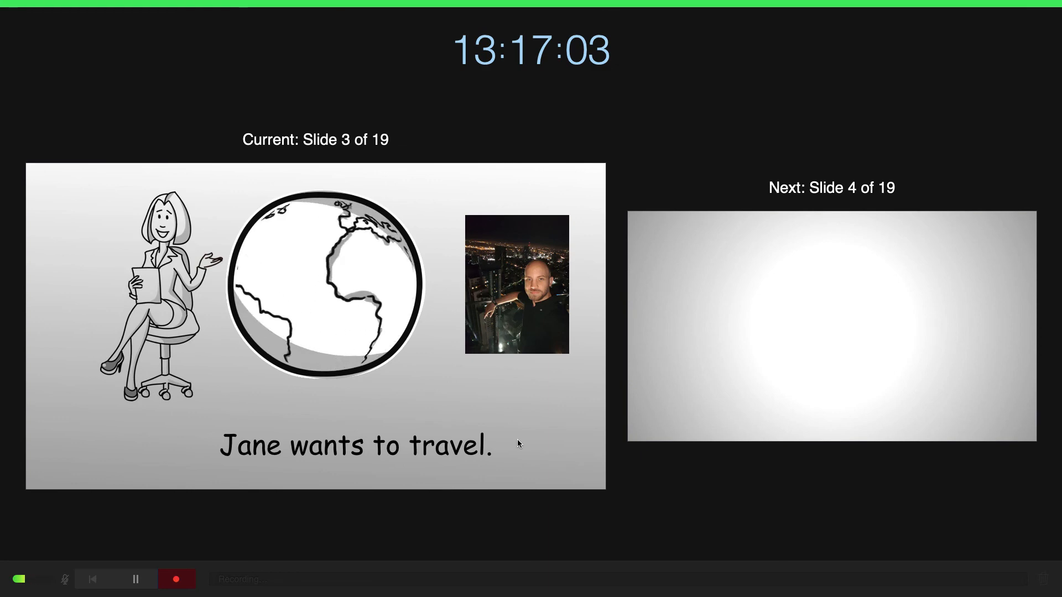
left_click(518, 441)
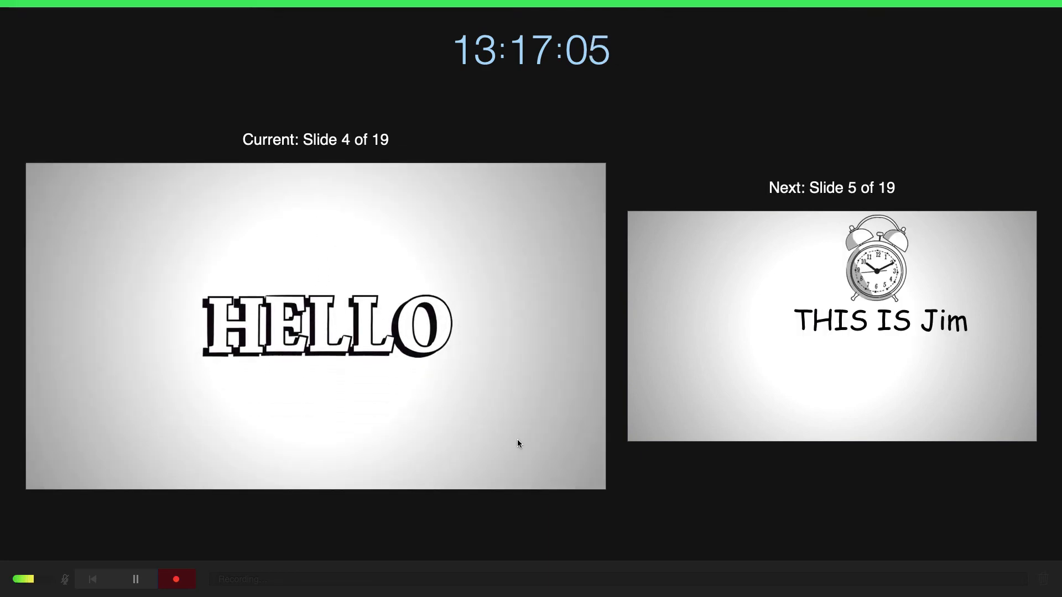
left_click(517, 440)
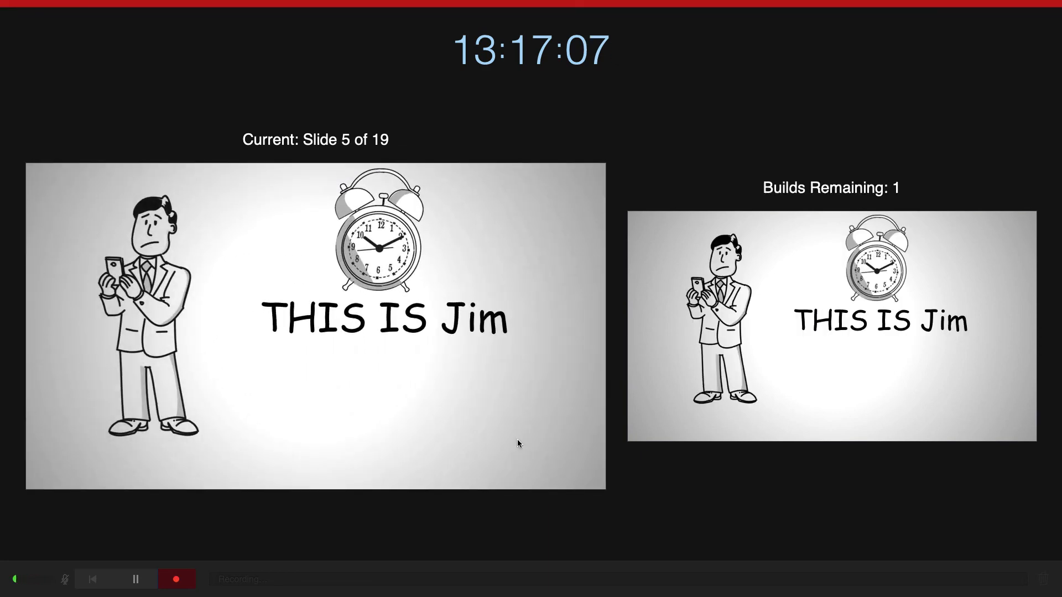
left_click(517, 441)
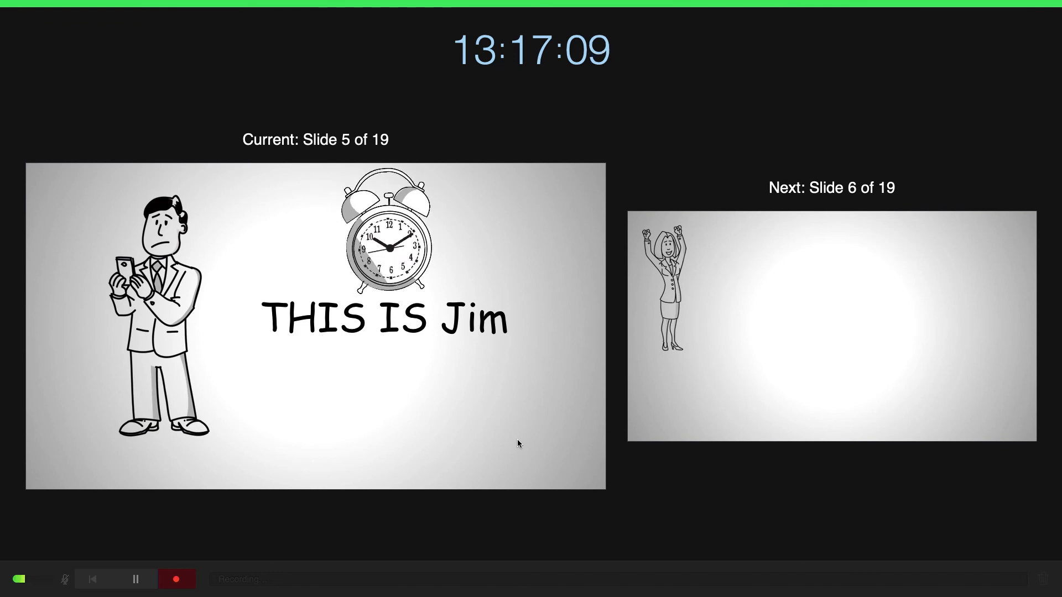
left_click(517, 441)
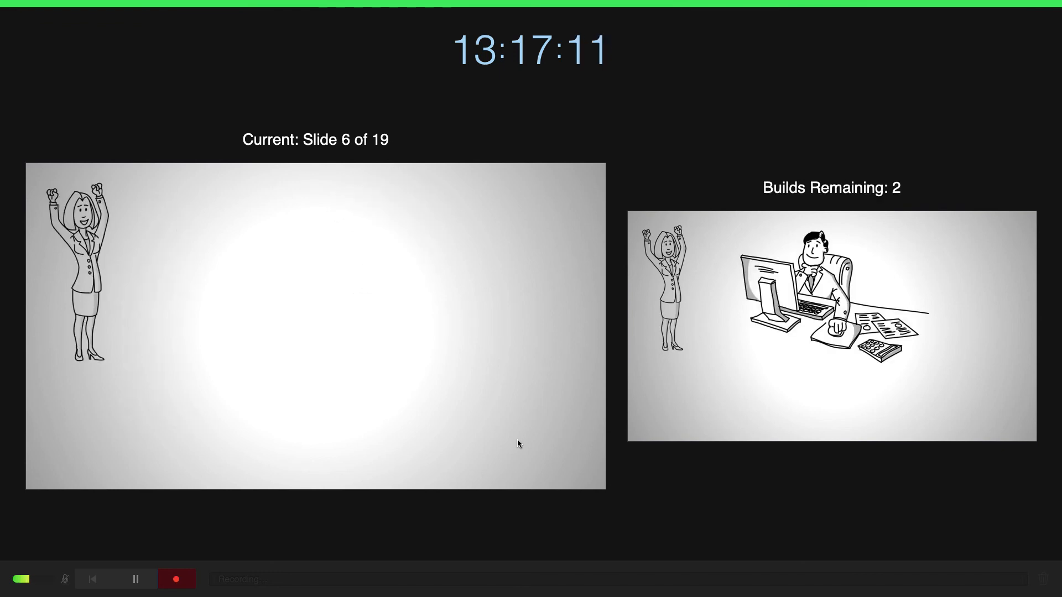
left_click(518, 443)
left_click(518, 443)
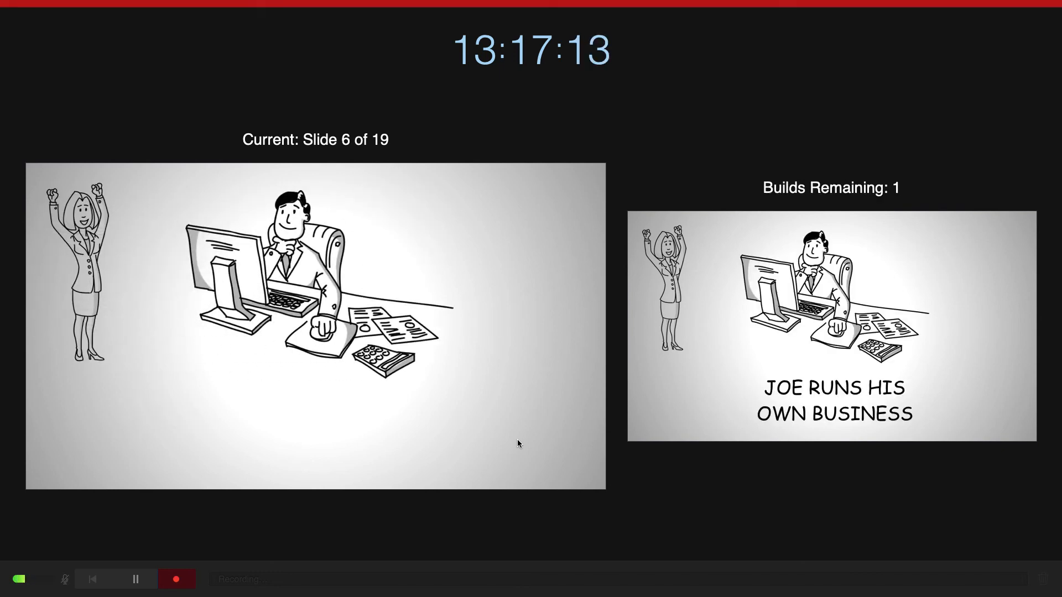
left_click(517, 441)
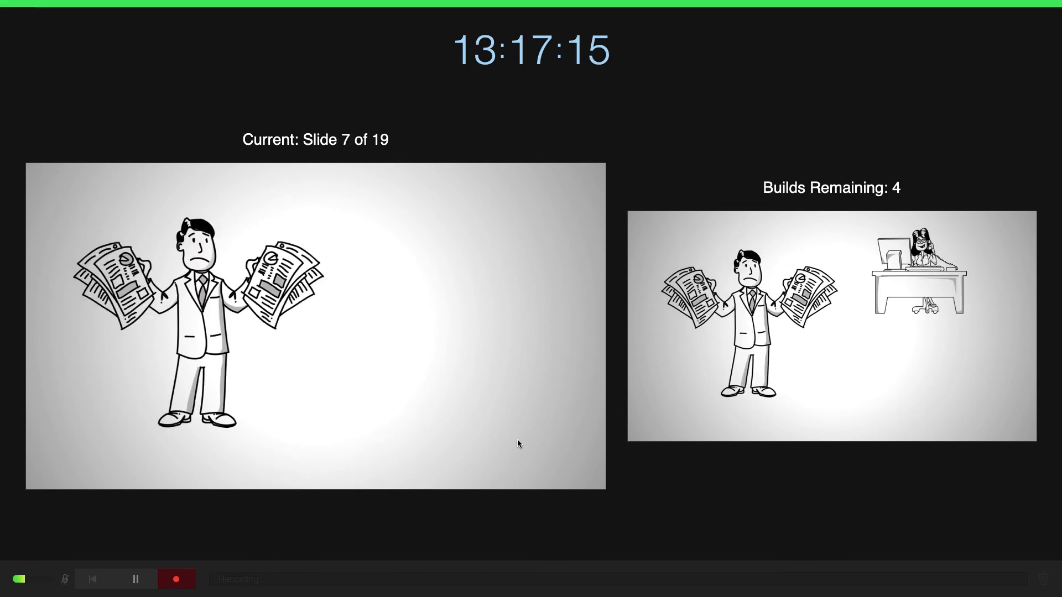
left_click(518, 441)
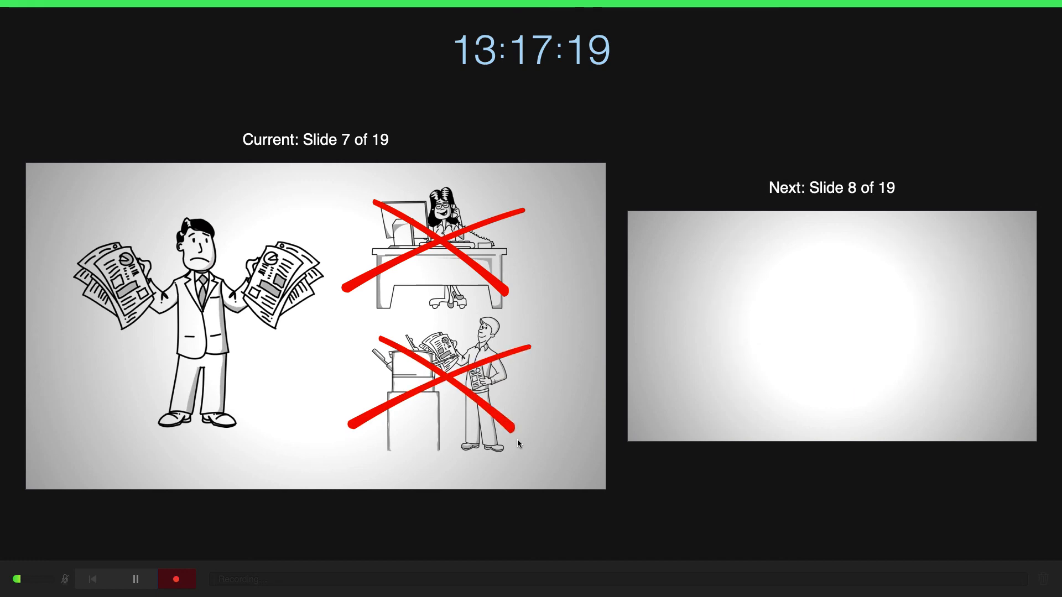
left_click(518, 441)
left_click(517, 440)
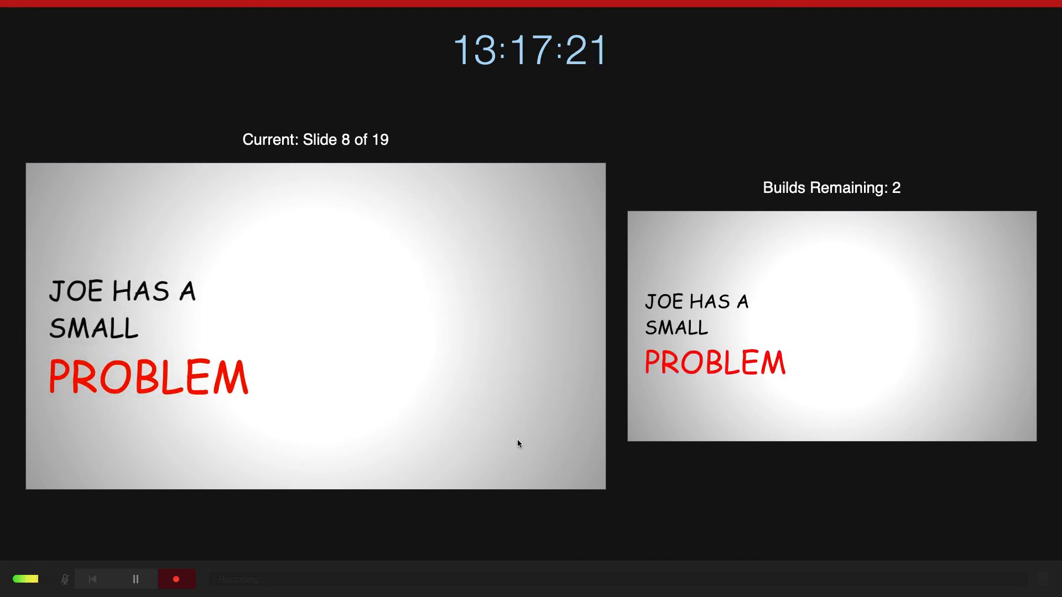